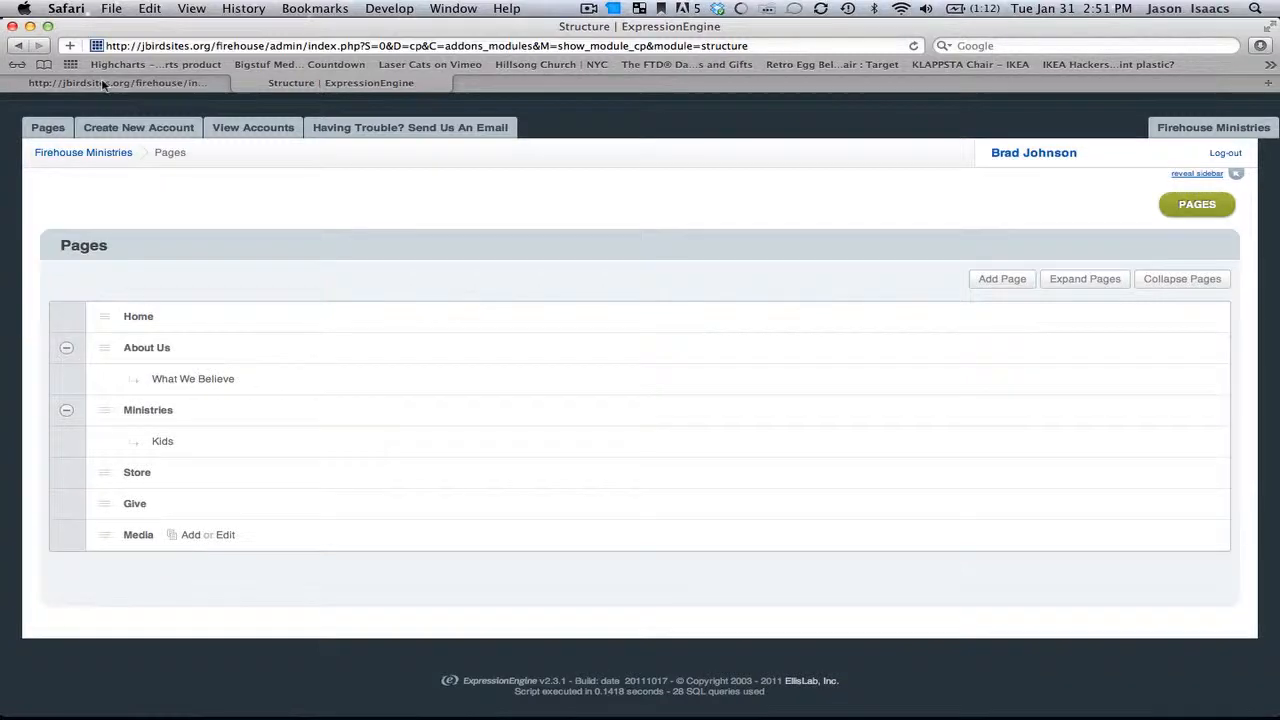
Step: Browse the public church website from the Media page to Home and open the What We Believe page under About Us
click(103, 84)
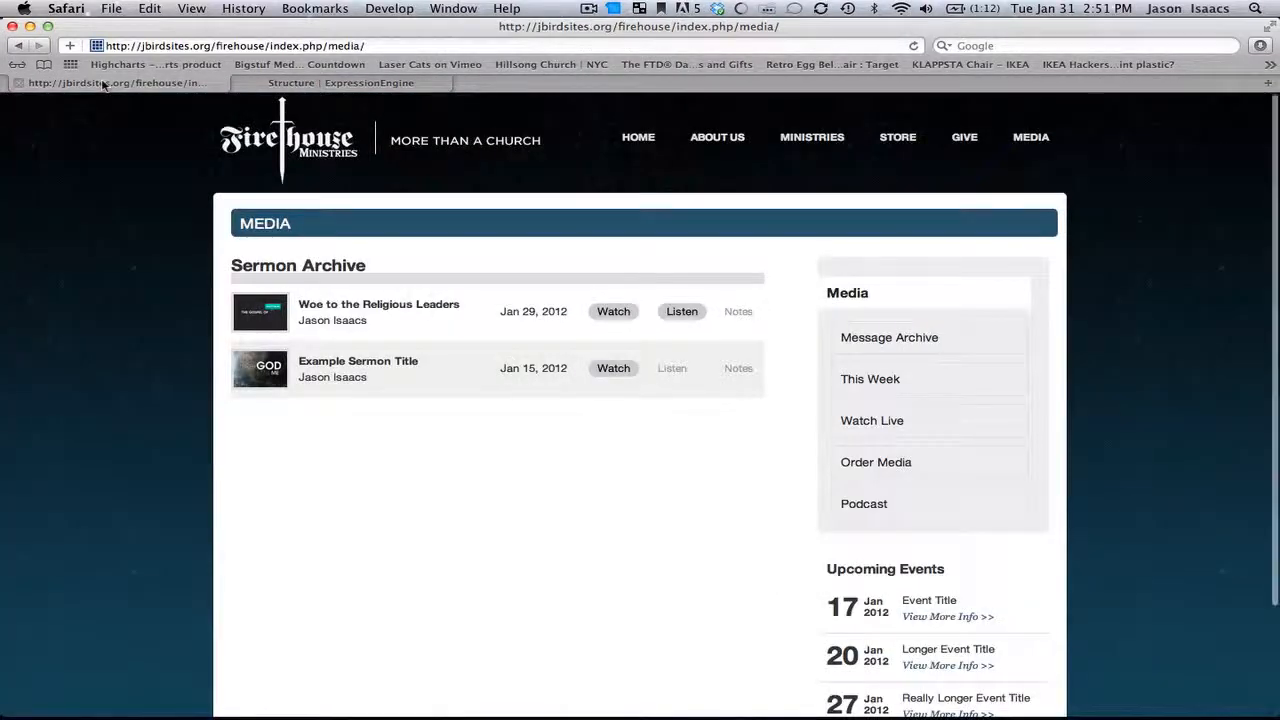
click(638, 137)
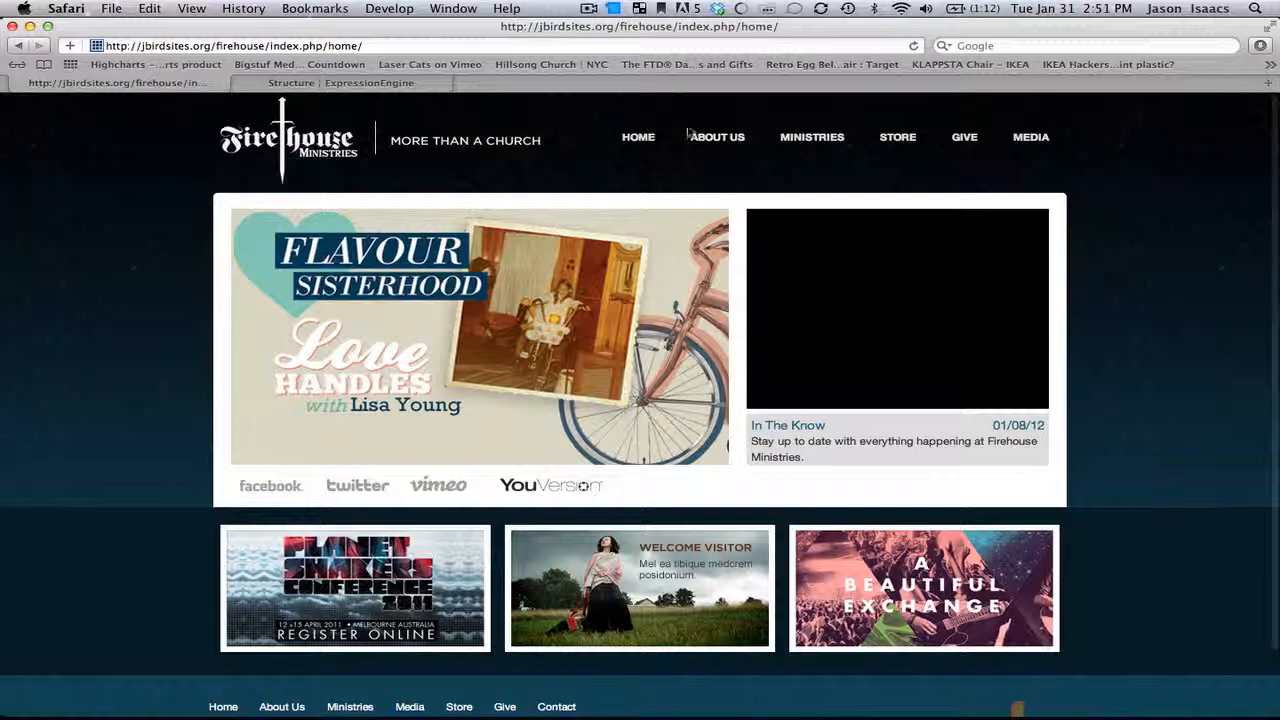
mouse_move(716, 140)
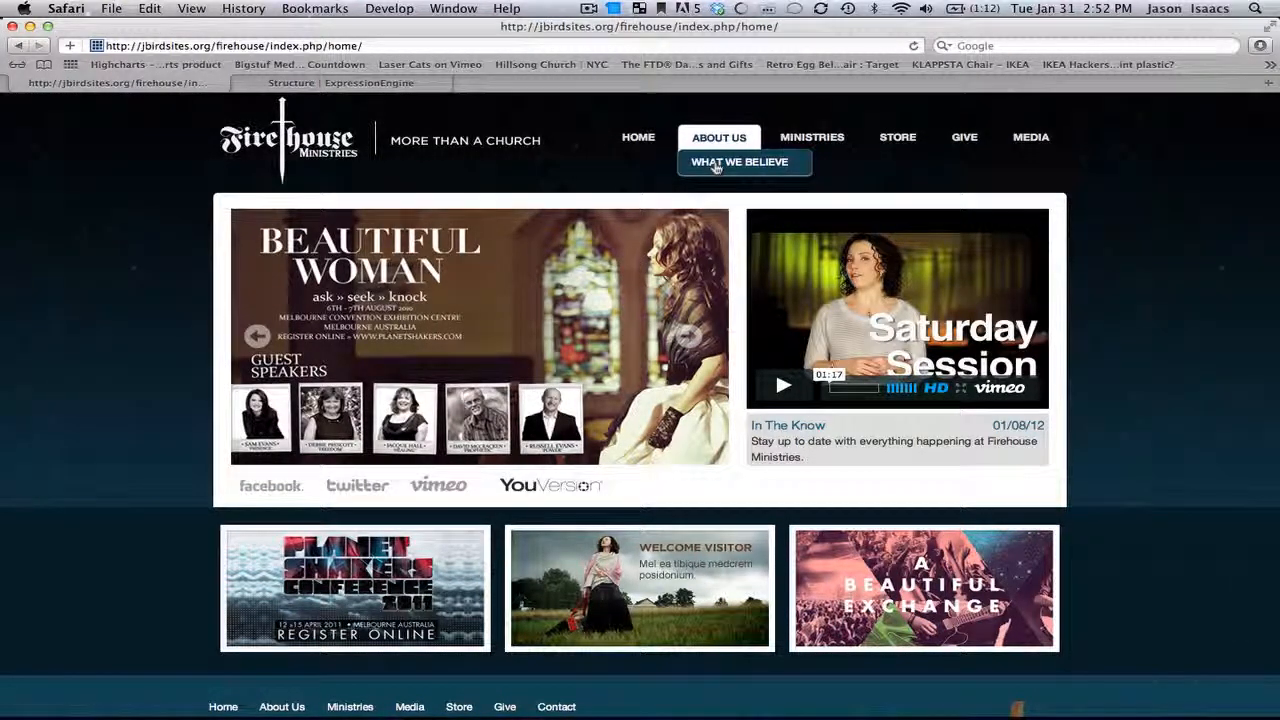
click(716, 166)
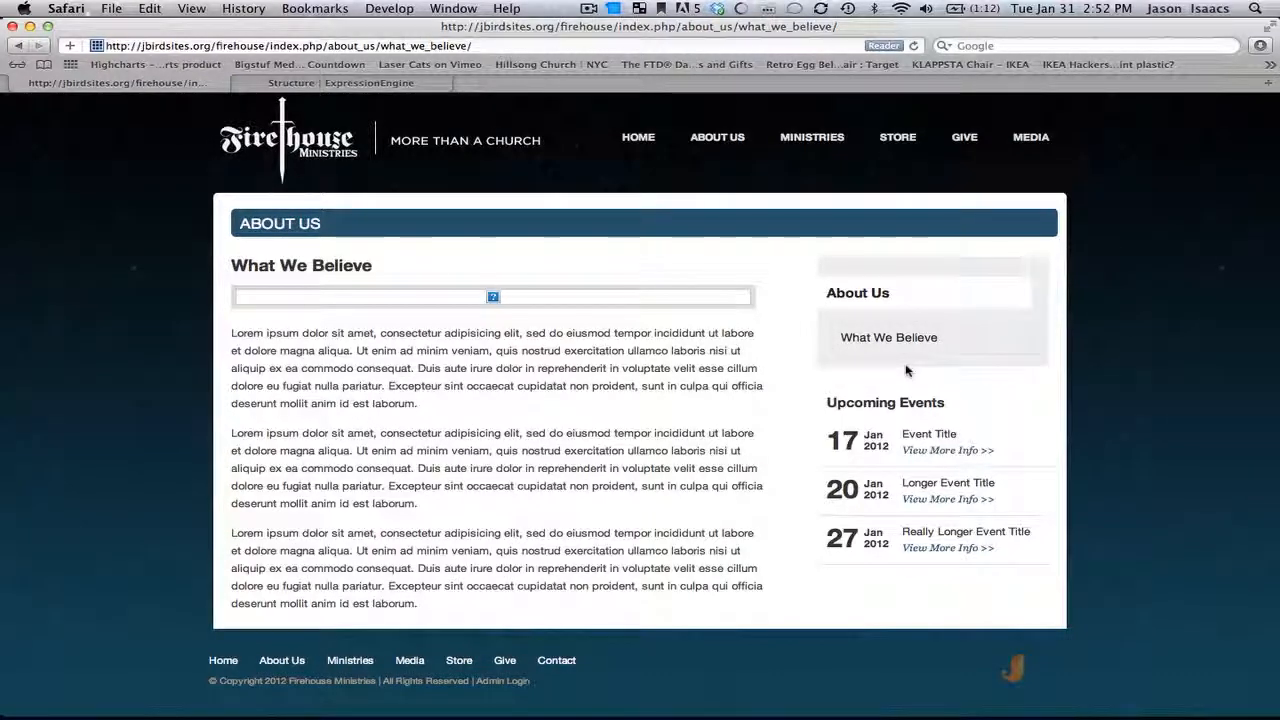
Step: Back in the Structure pages list, add a new child Information Page under About Us
click(430, 90)
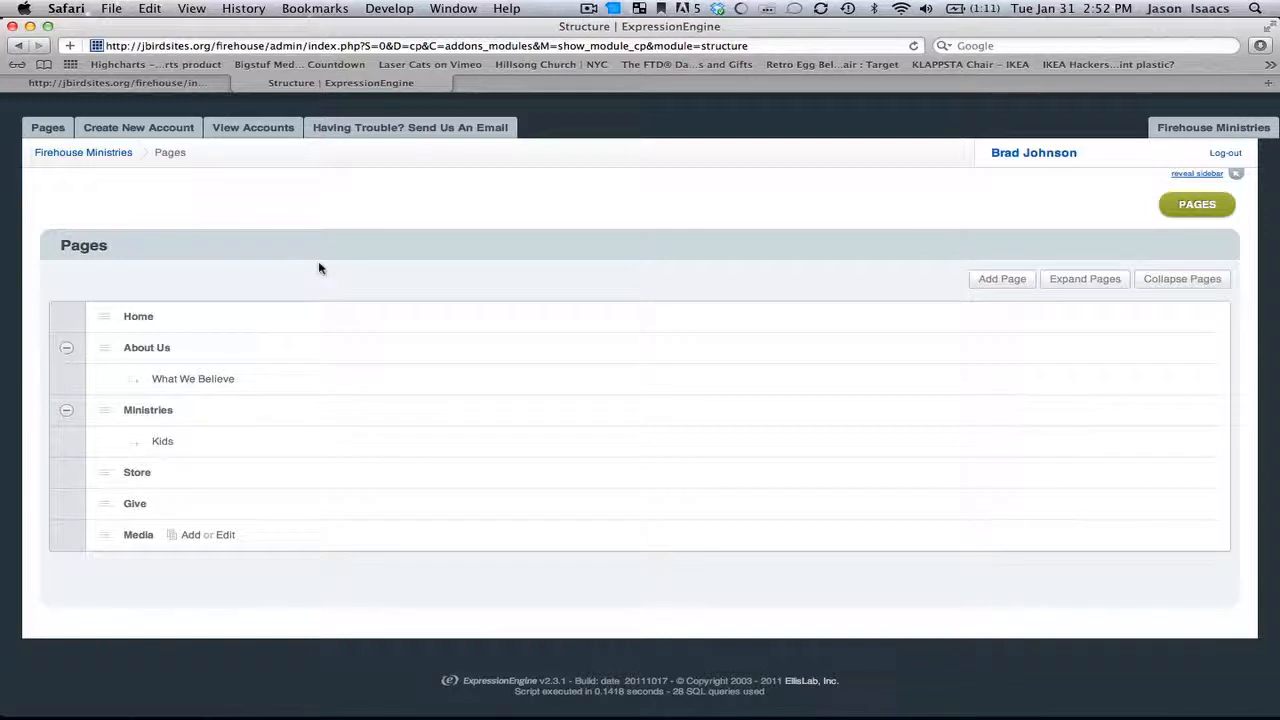
mouse_move(200, 344)
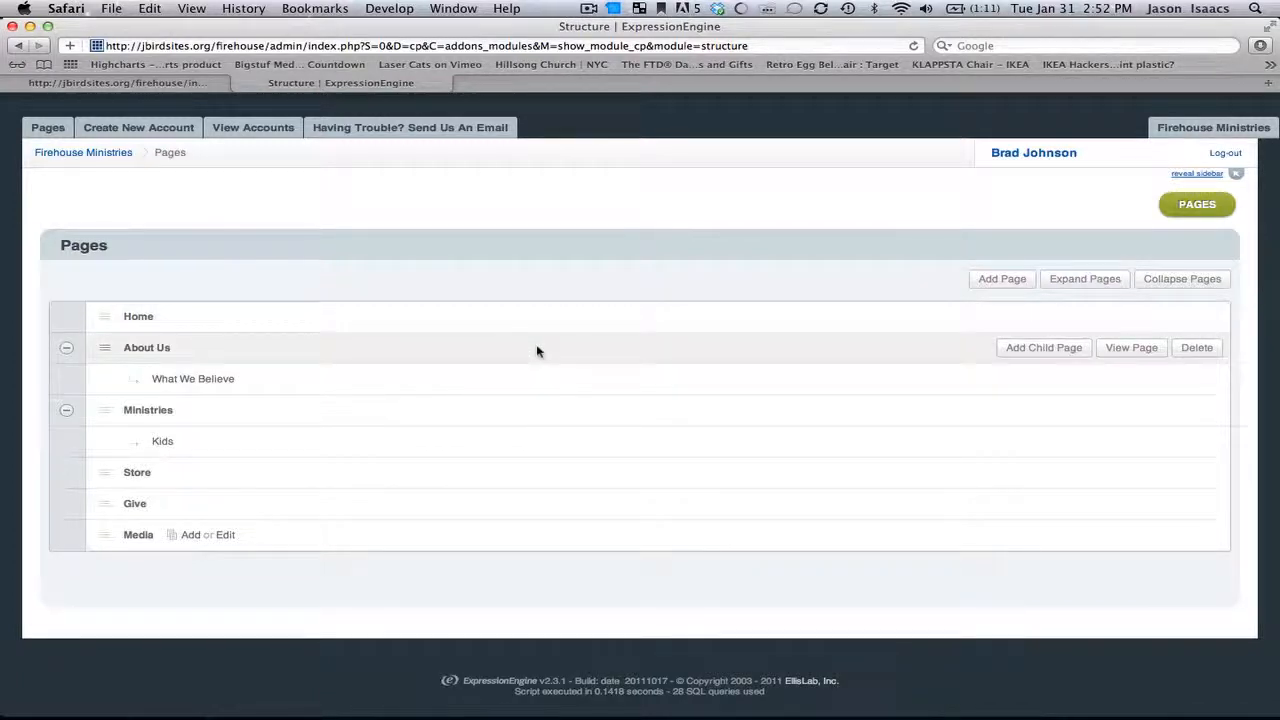
click(1027, 351)
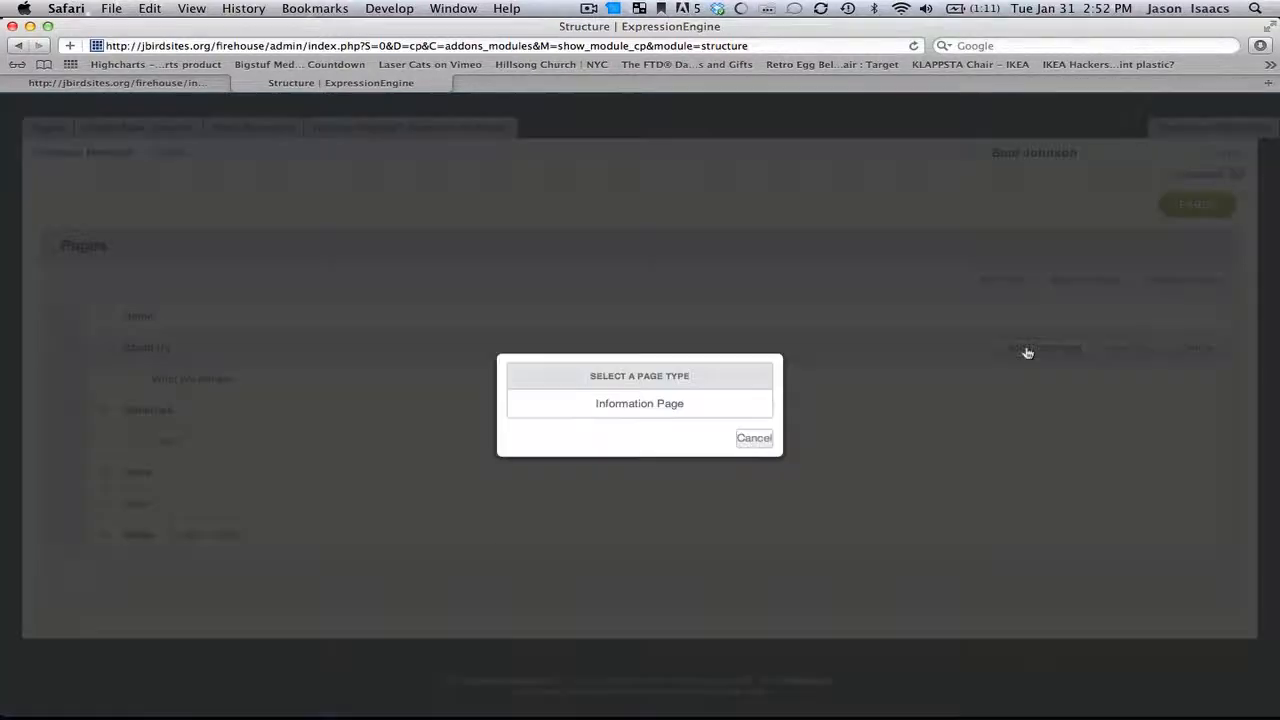
click(709, 405)
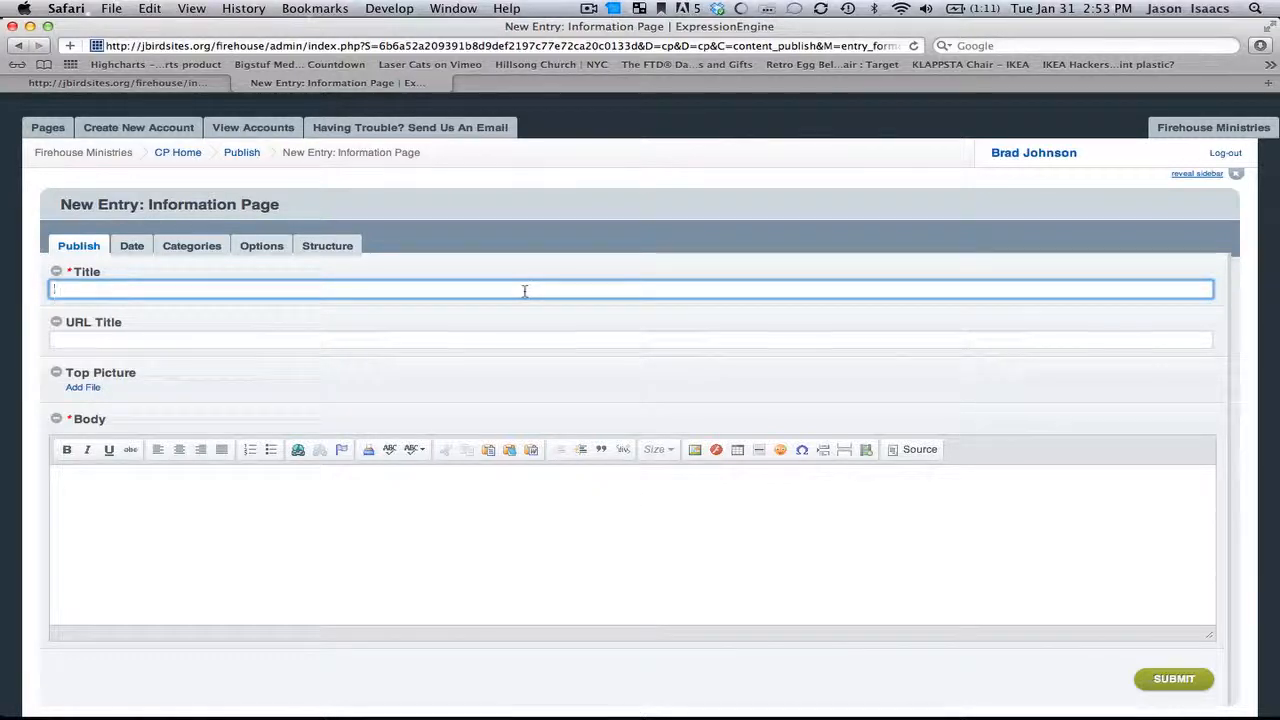
Step: Examine the URL of the live What We Believe page before returning to the new entry form
click(210, 84)
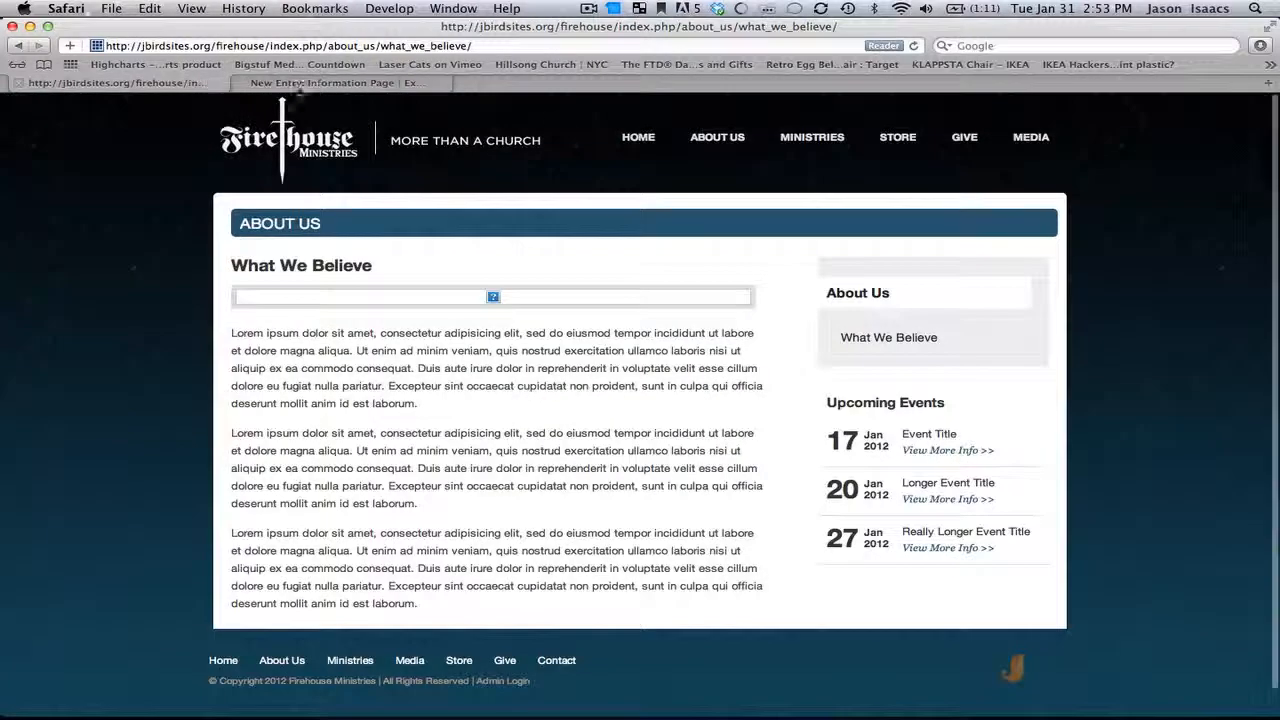
mouse_move(717, 140)
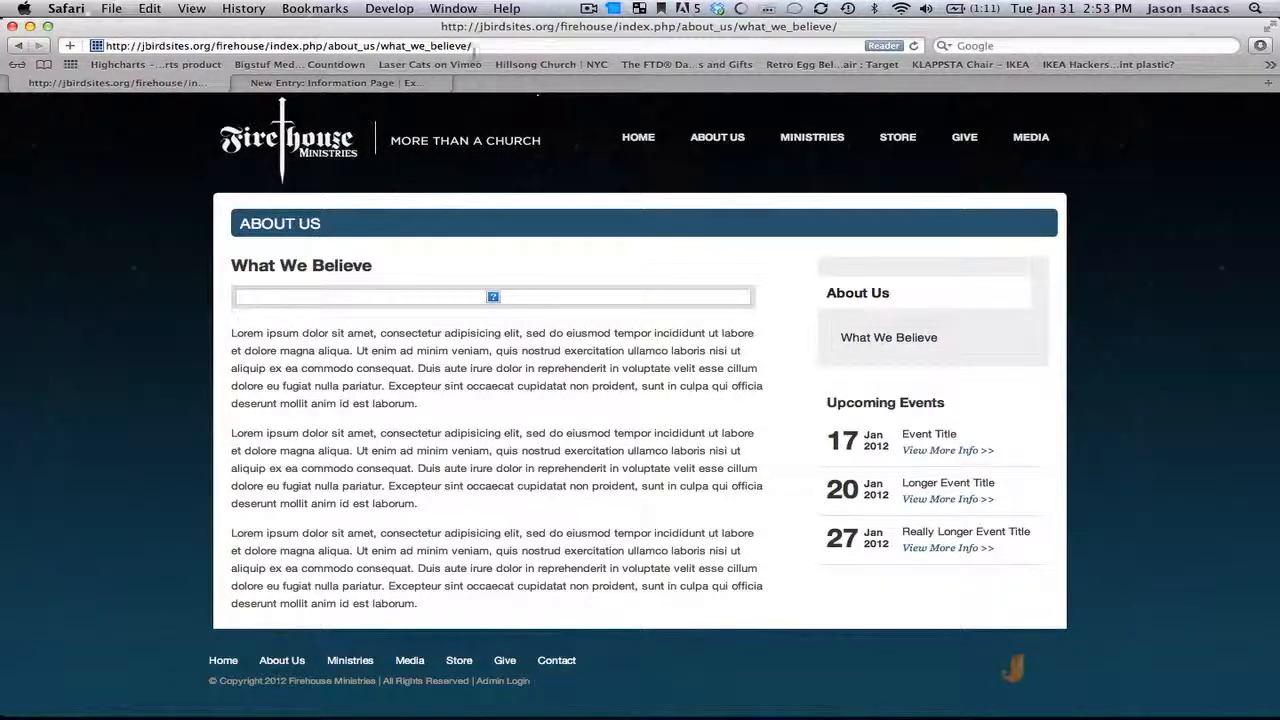
drag(476, 46, 383, 46)
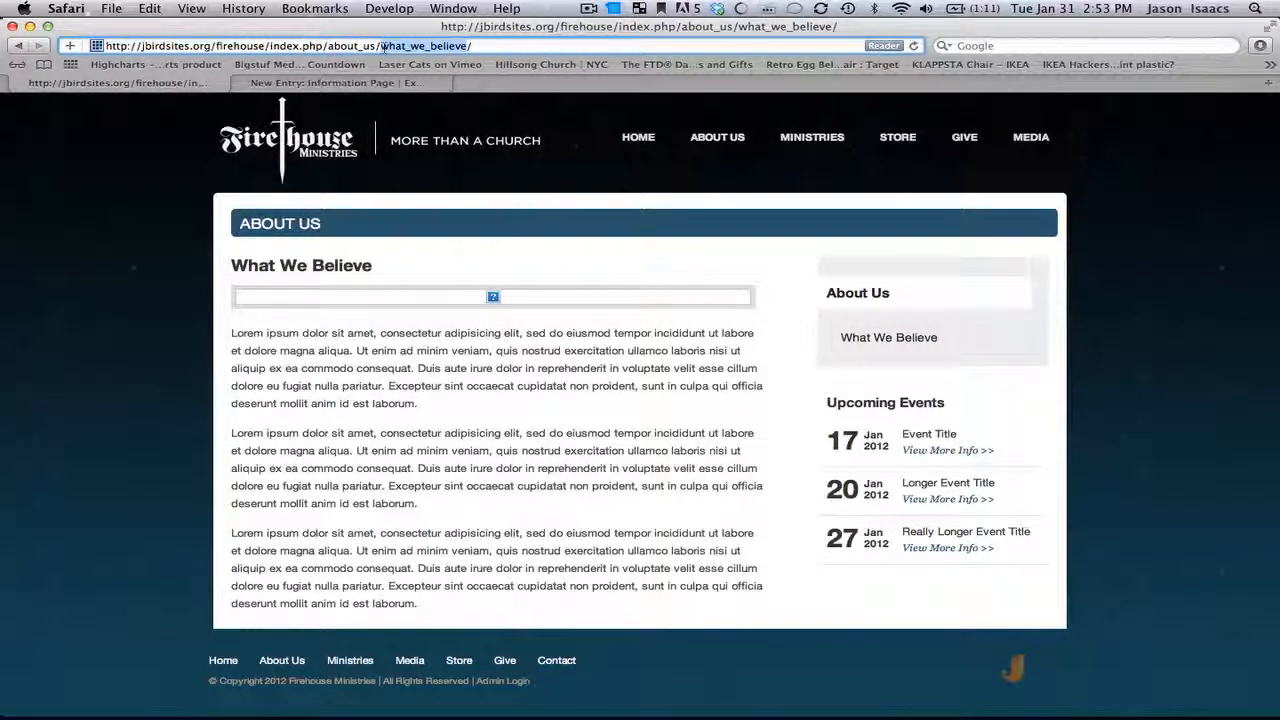
click(370, 86)
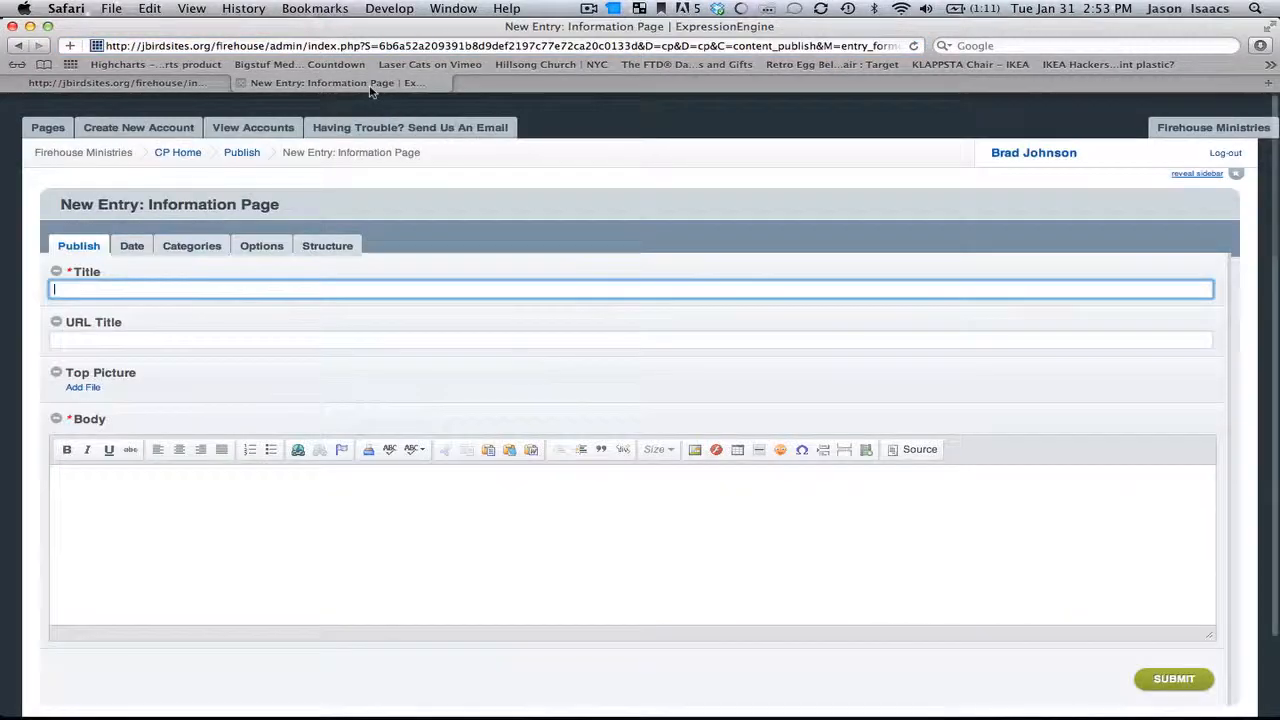
Step: Enter What To Expect as the page title, which fills the URL title field
text(What)
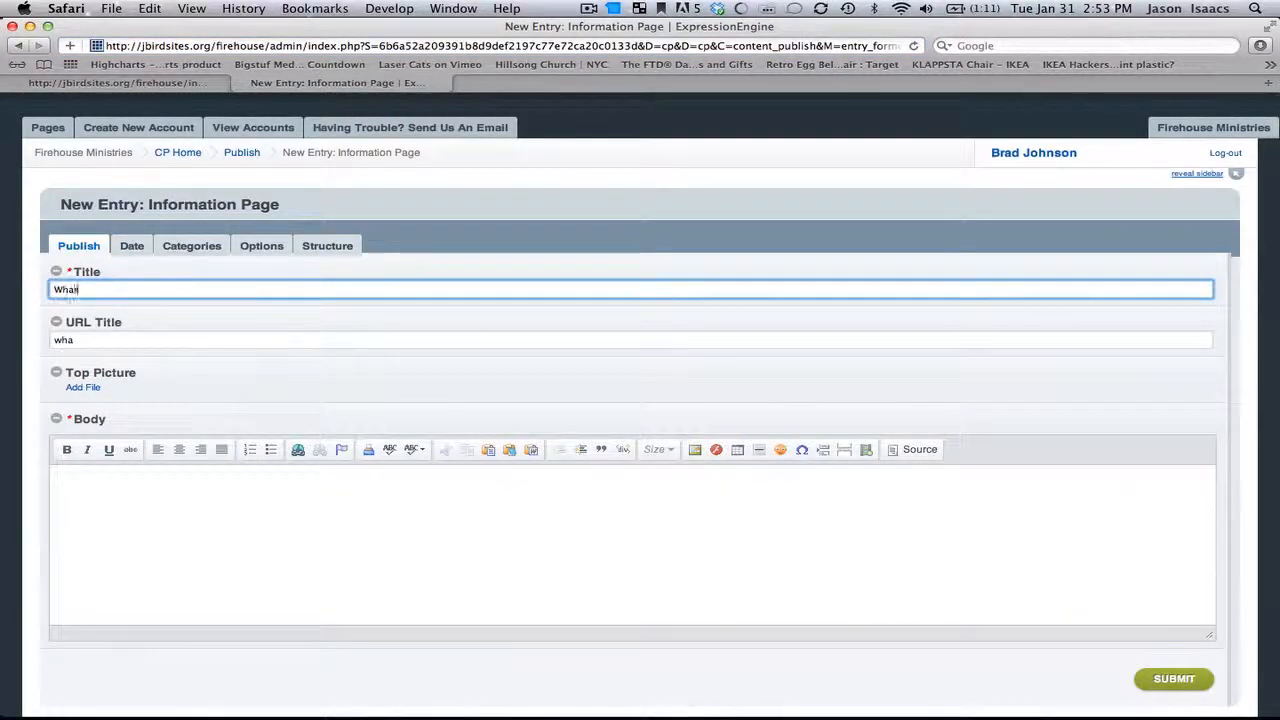
text( To Expect)
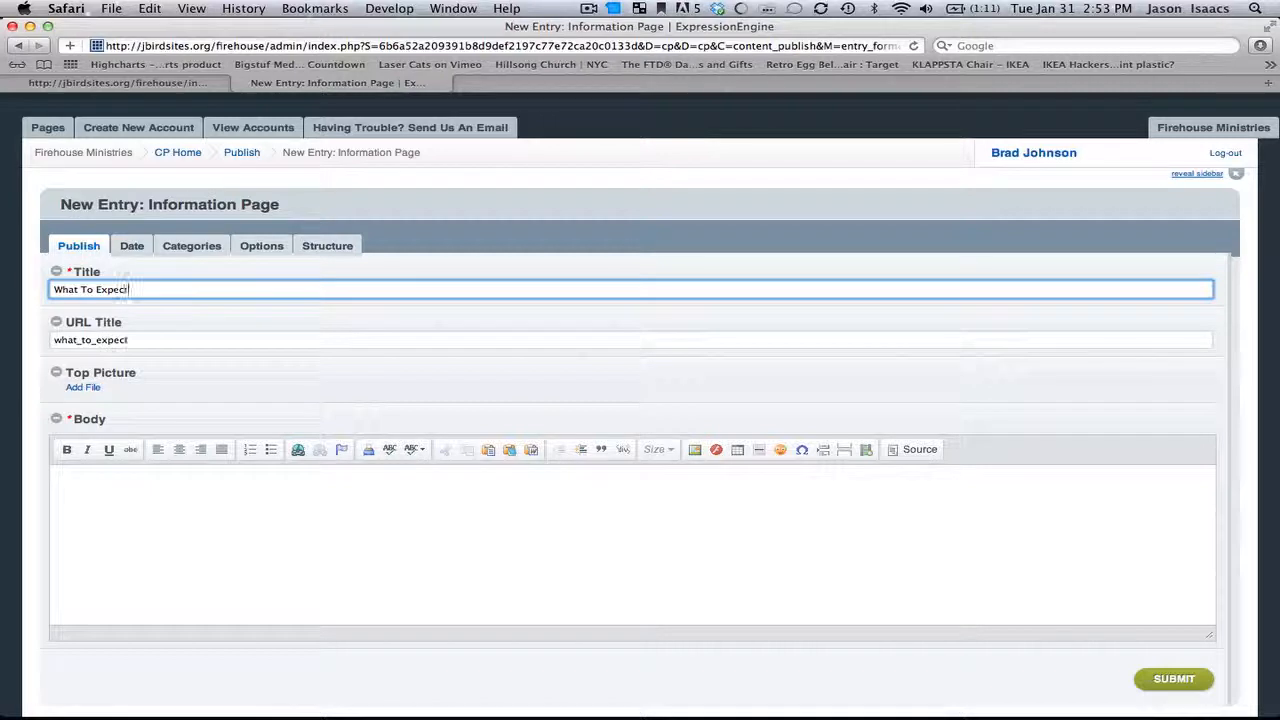
drag(132, 289, 40, 288)
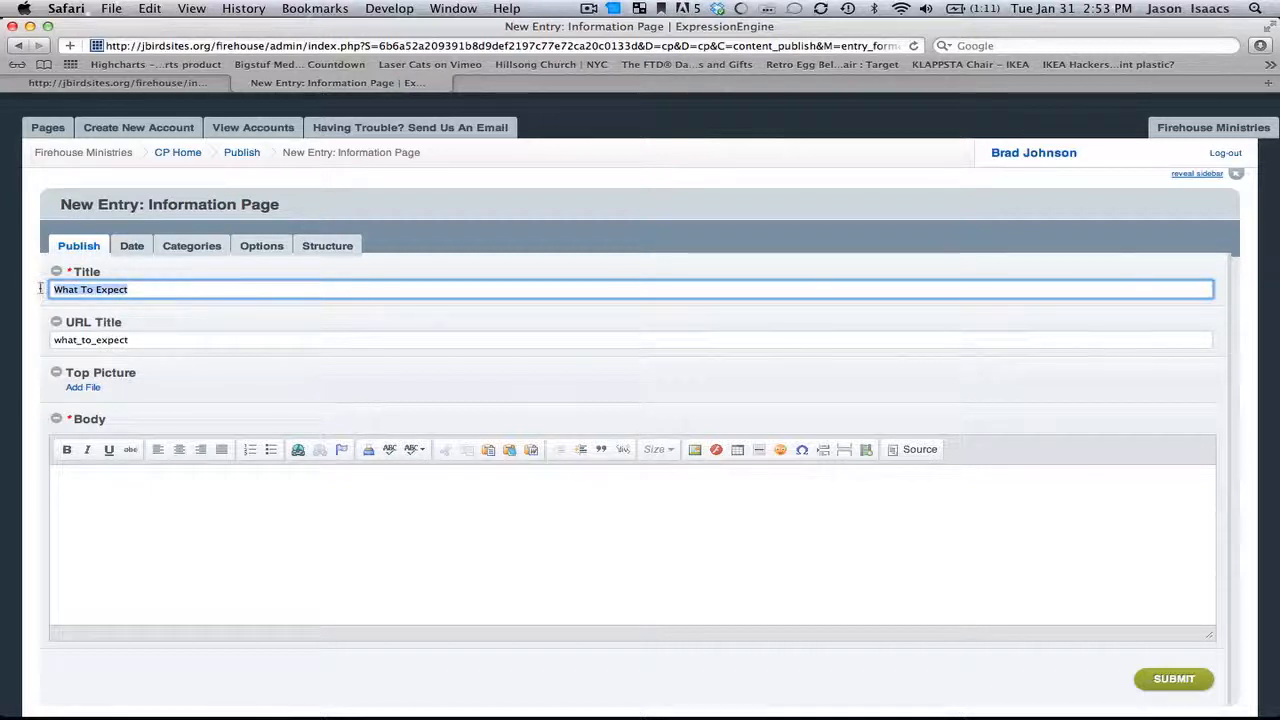
drag(140, 340, 52, 340)
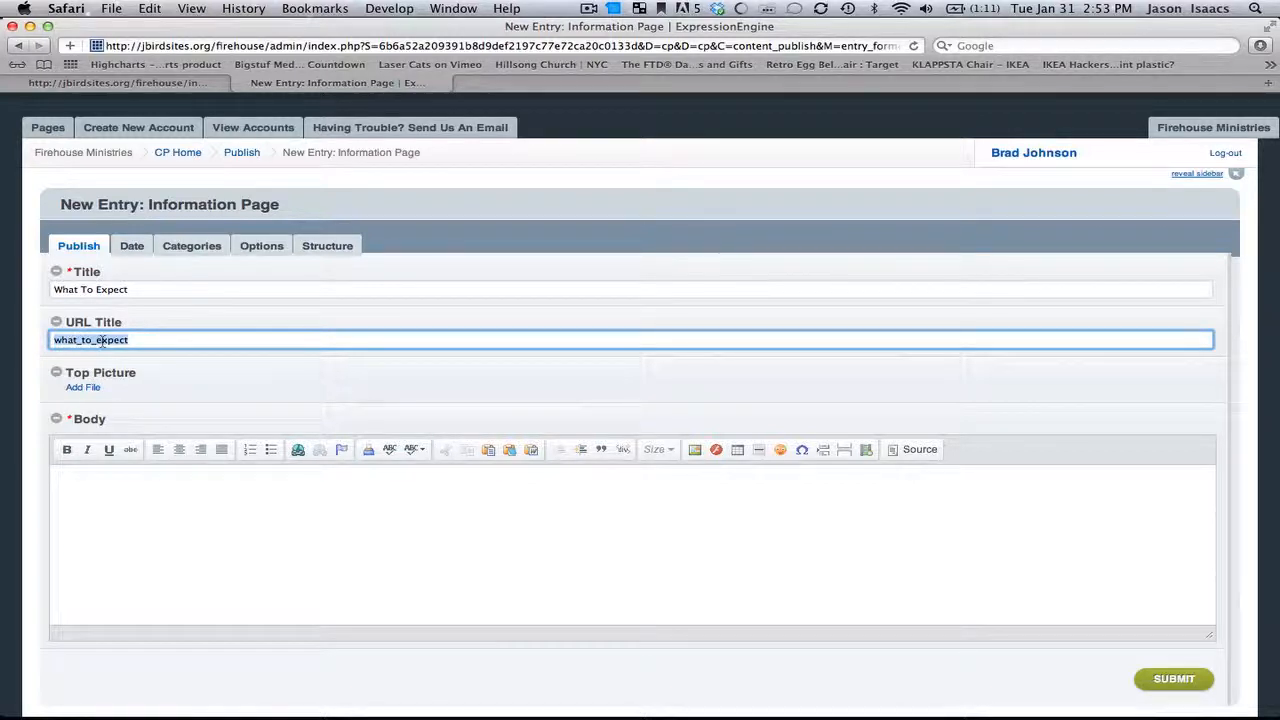
Step: Open the file manager for the Top Picture field and start a new file upload
click(135, 387)
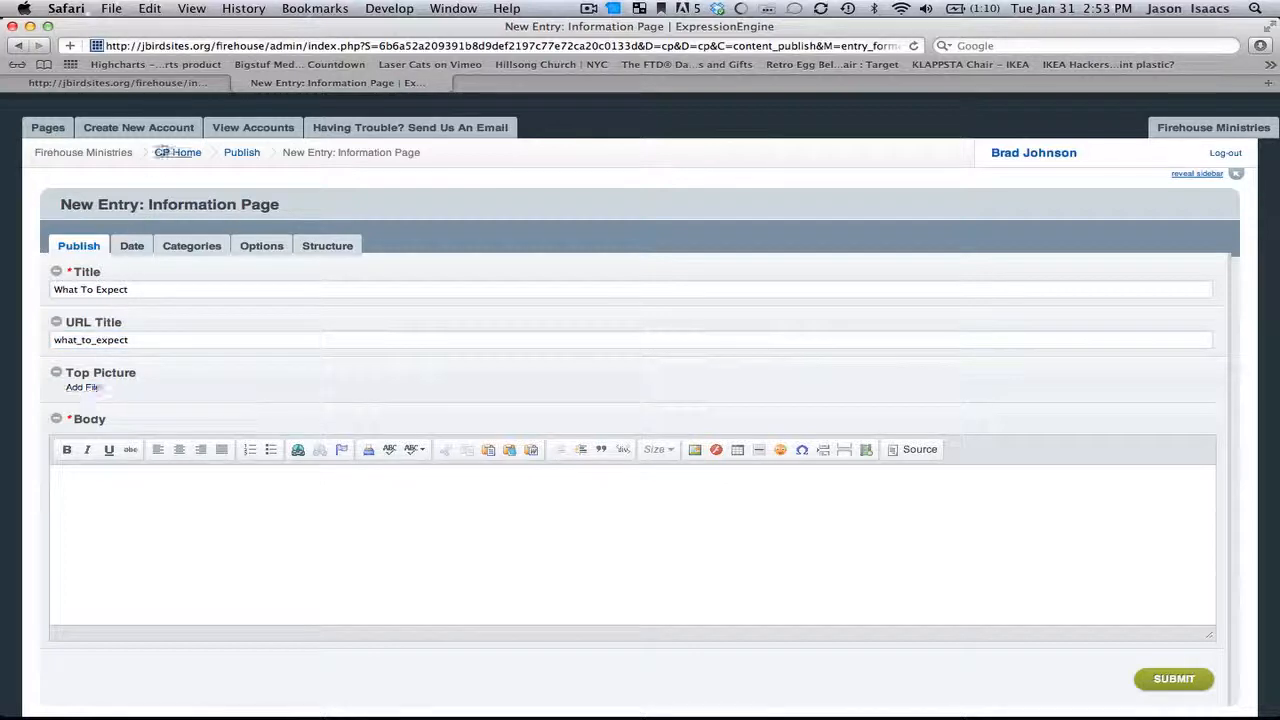
click(167, 86)
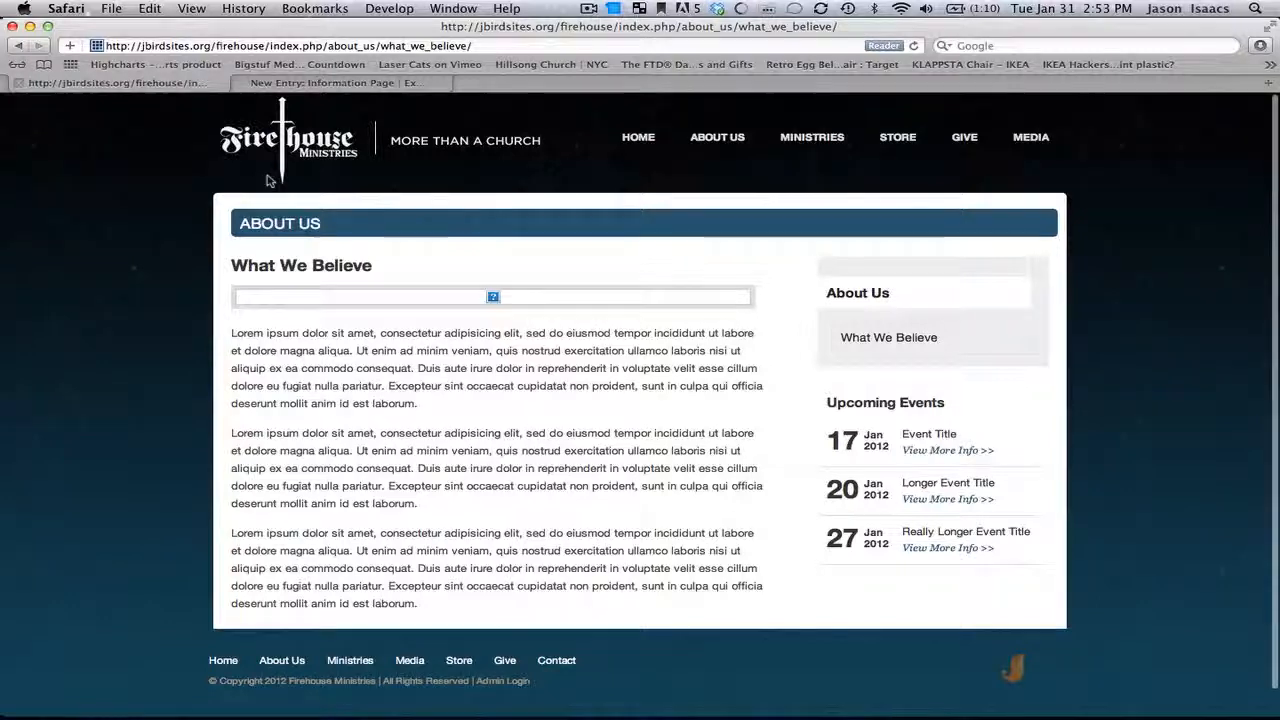
click(300, 84)
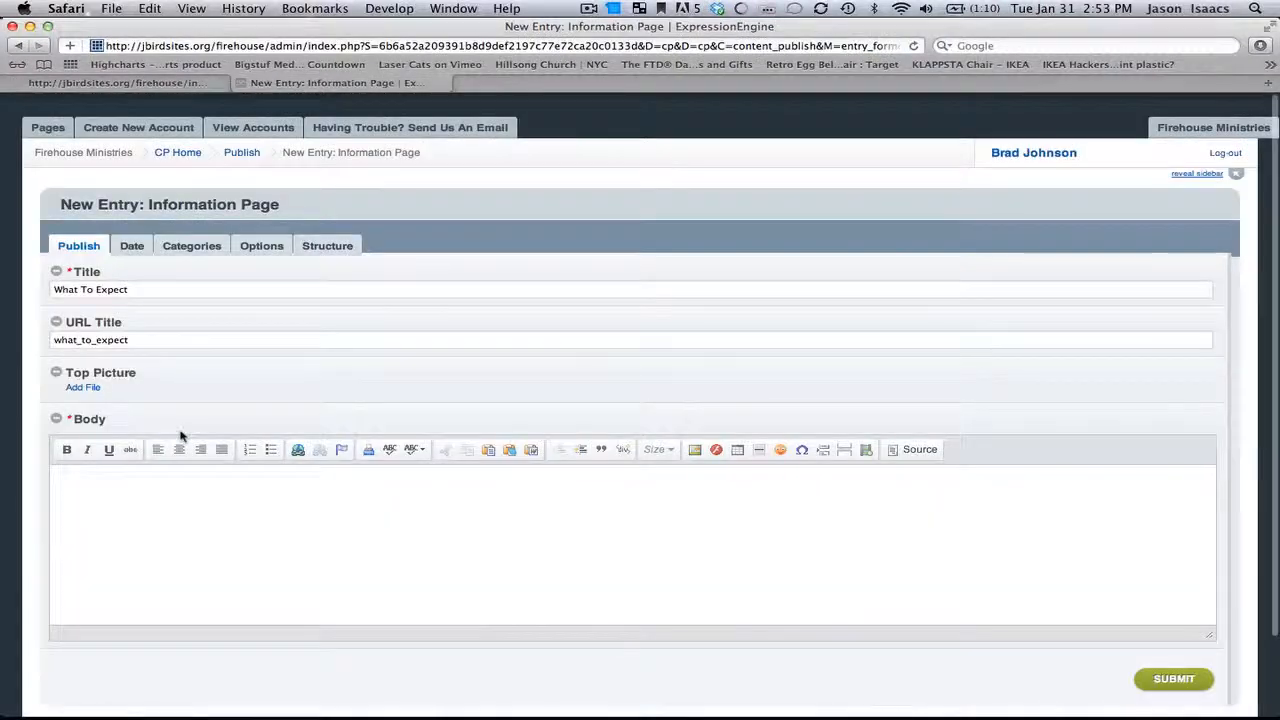
click(86, 388)
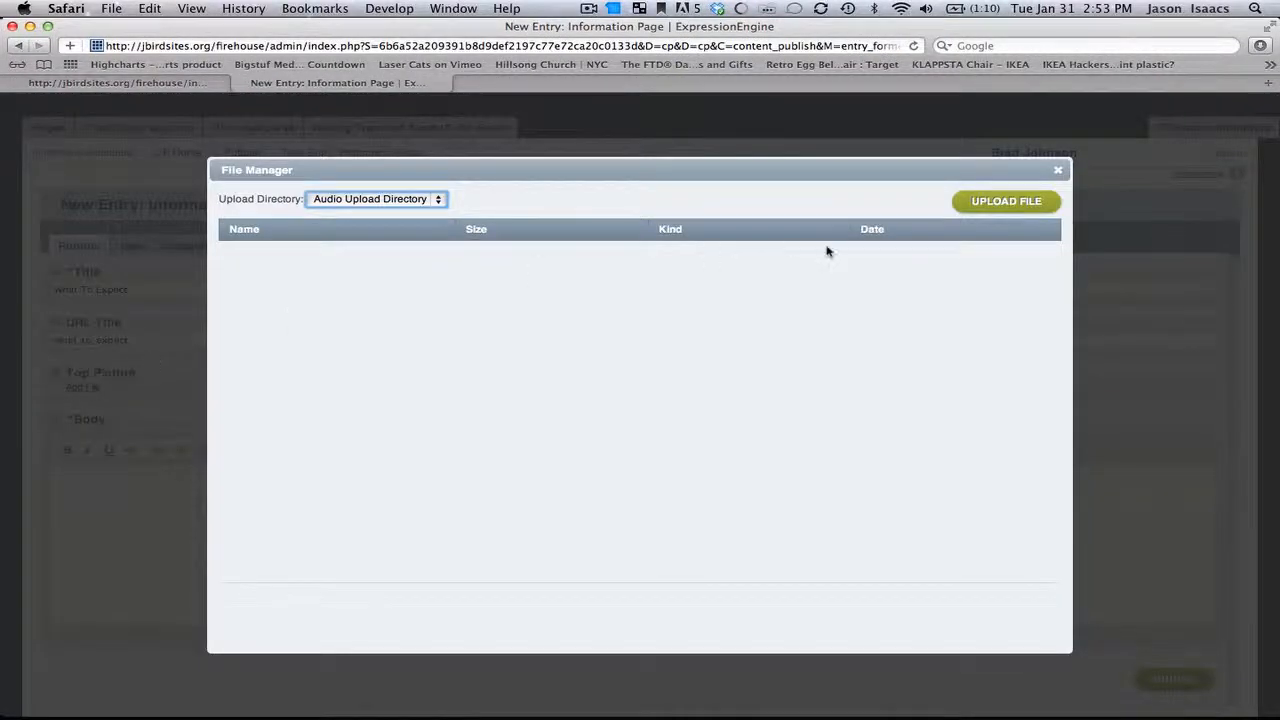
click(990, 203)
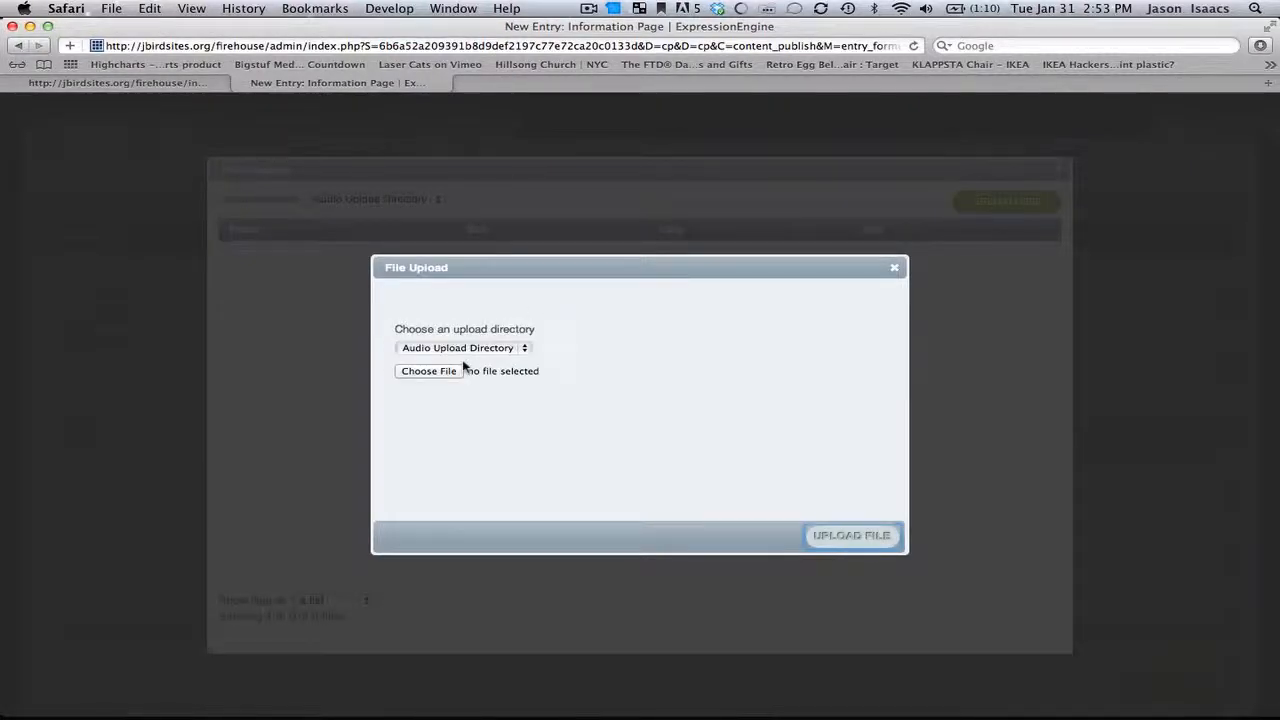
click(462, 350)
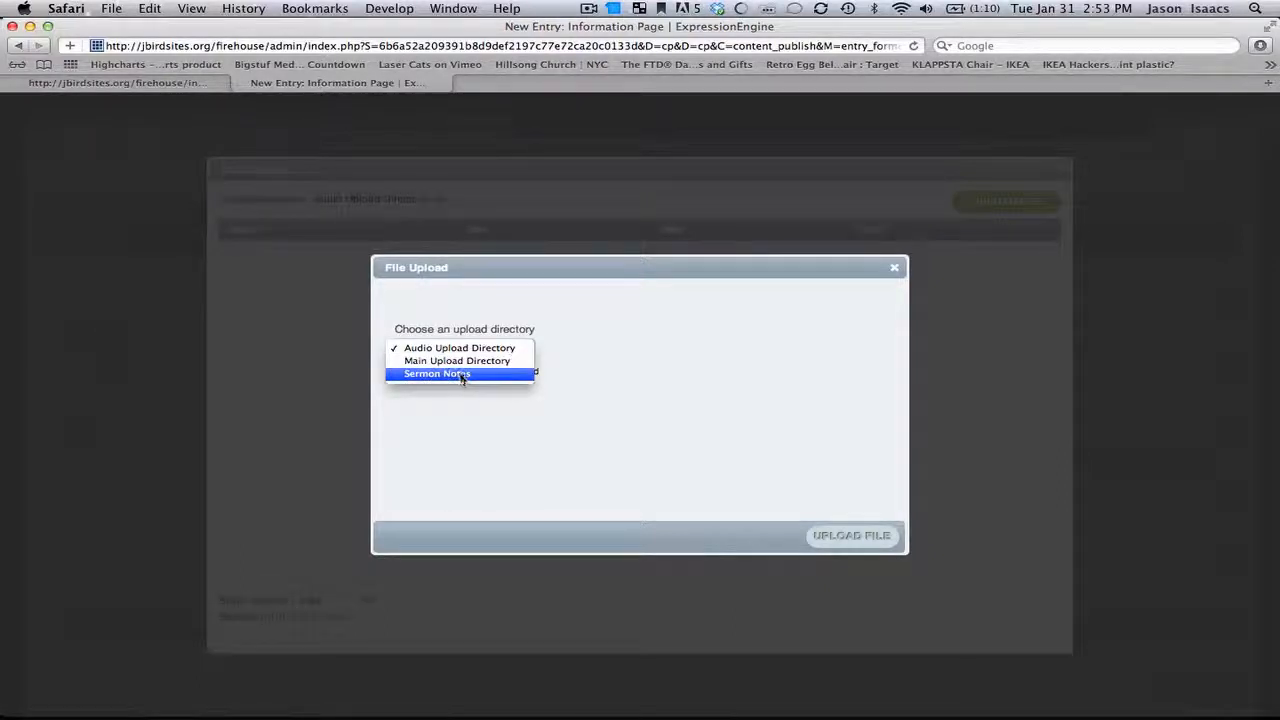
click(460, 361)
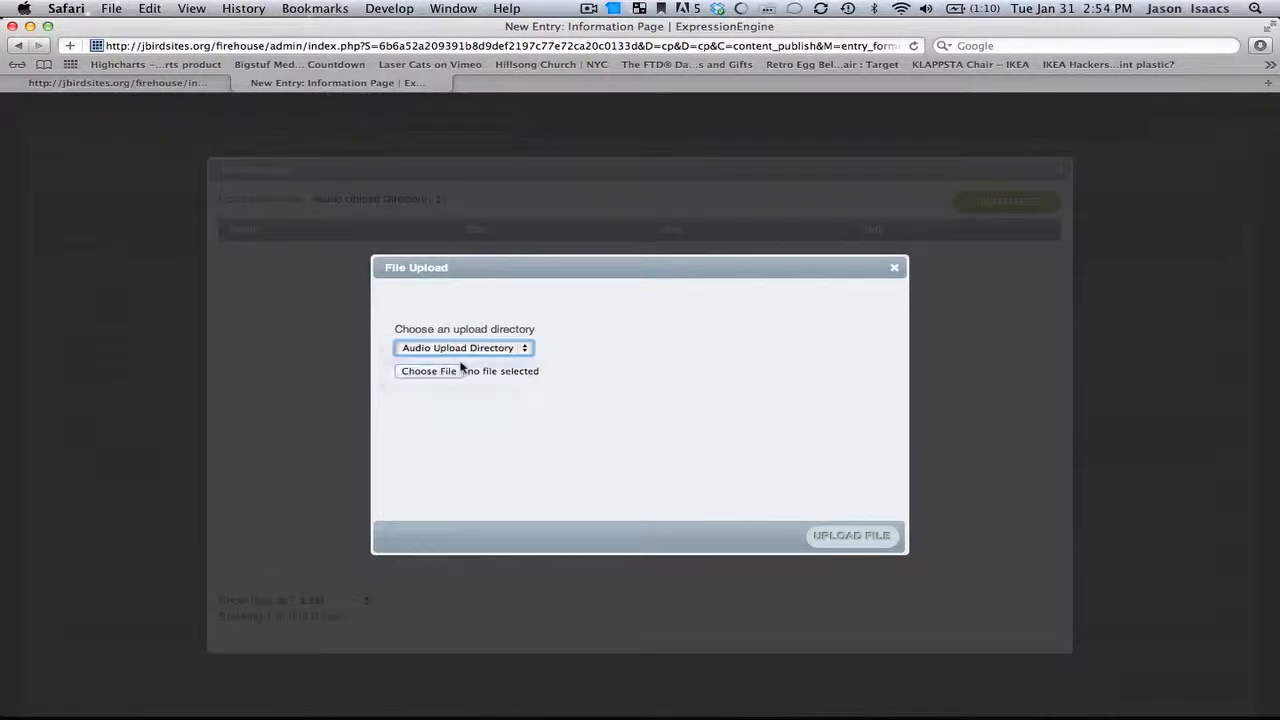
click(452, 372)
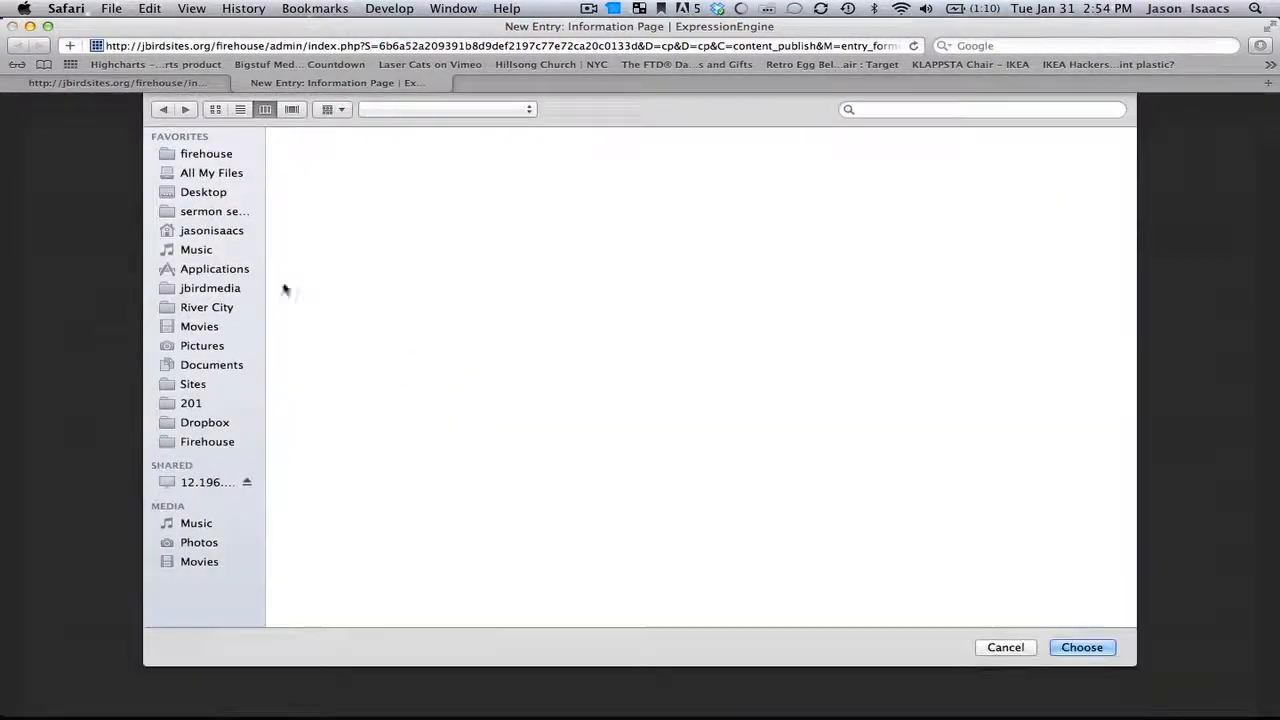
click(214, 194)
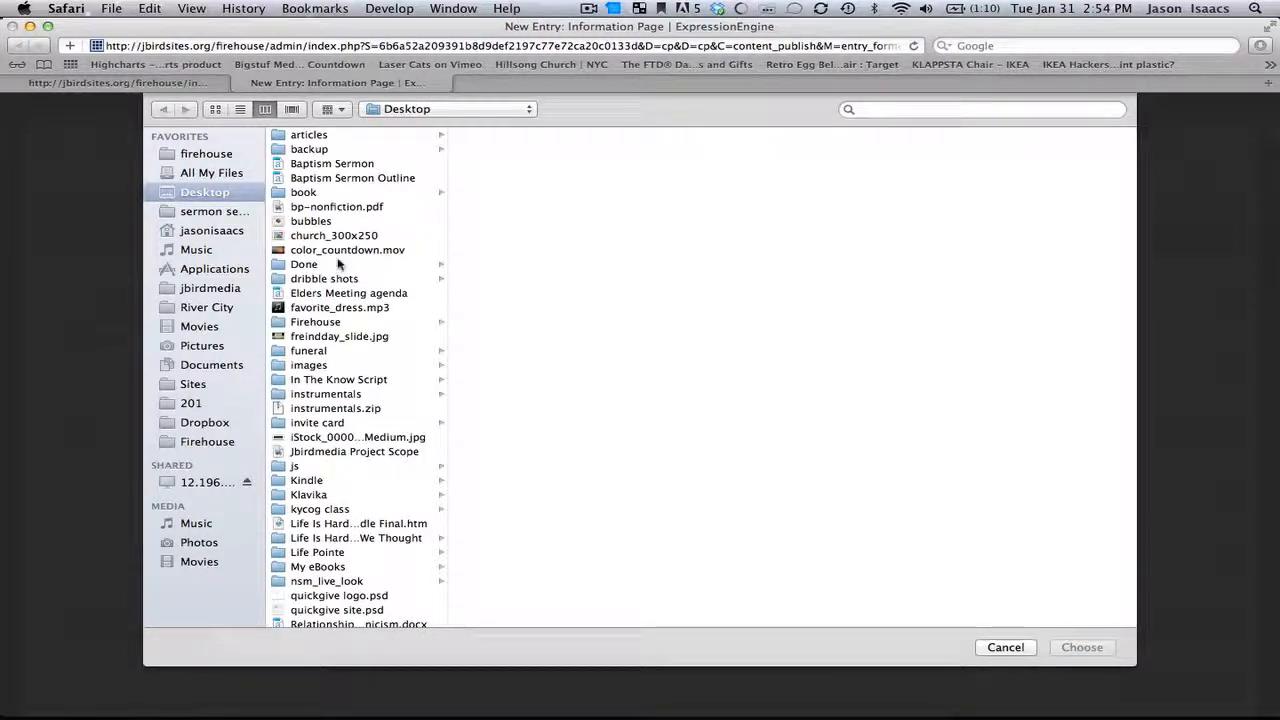
click(342, 337)
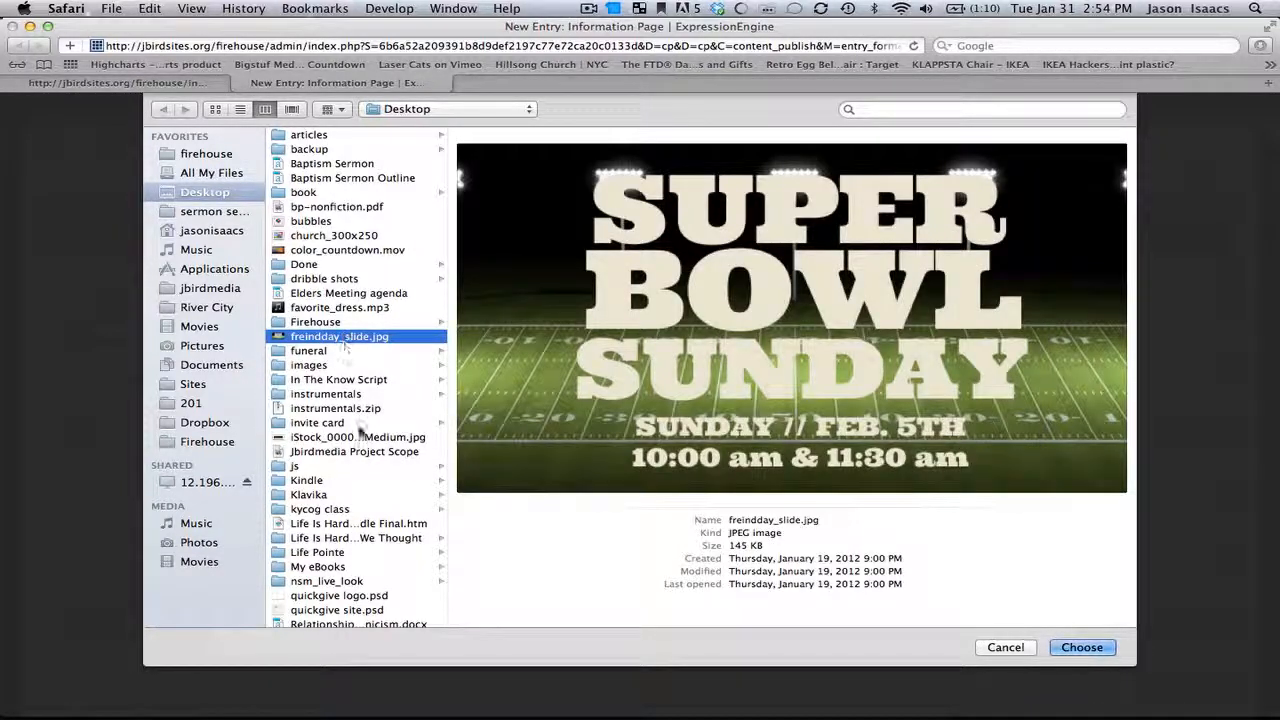
click(361, 438)
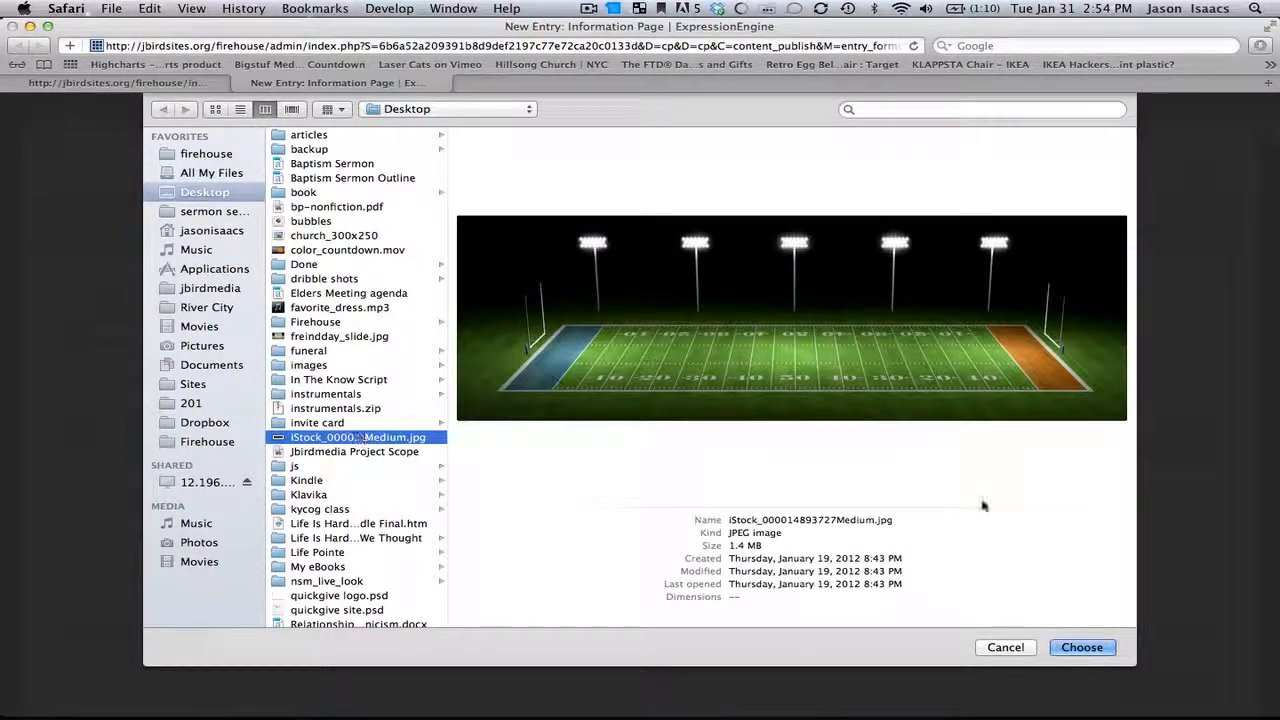
click(1081, 647)
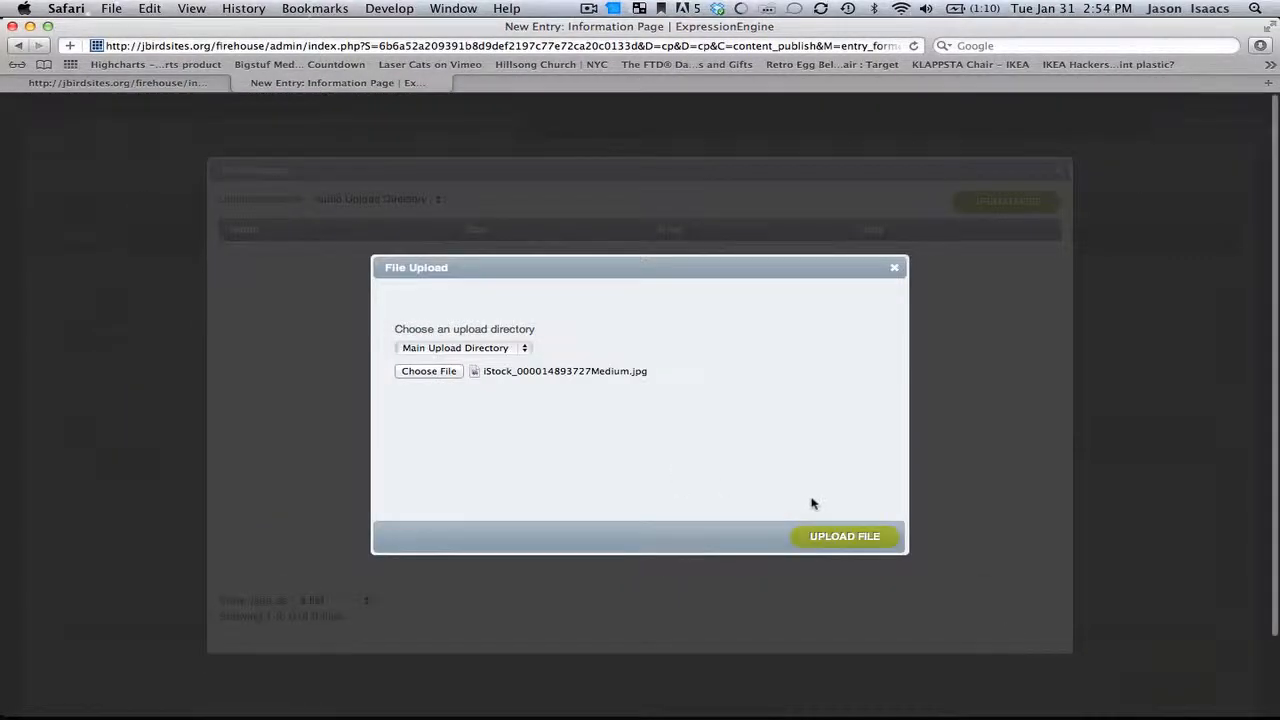
click(866, 540)
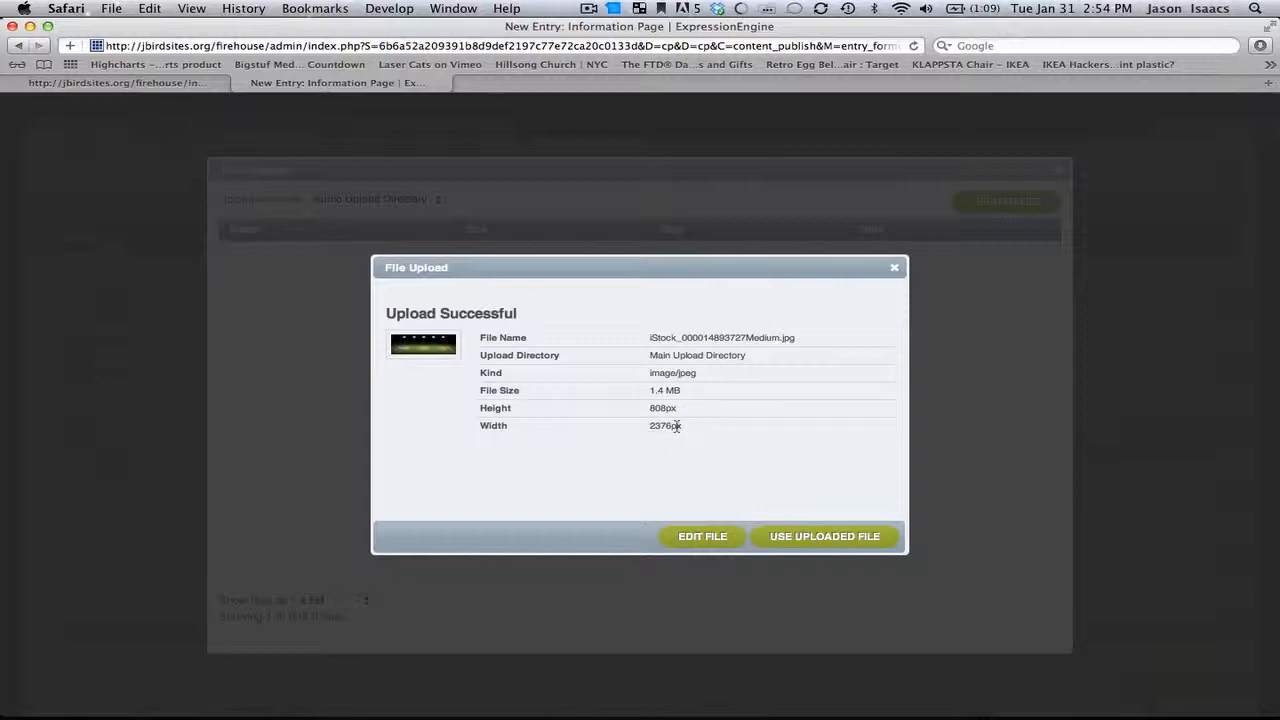
Step: Resize the uploaded image to 600 px wide, save it, and use it as the Top Picture
click(198, 84)
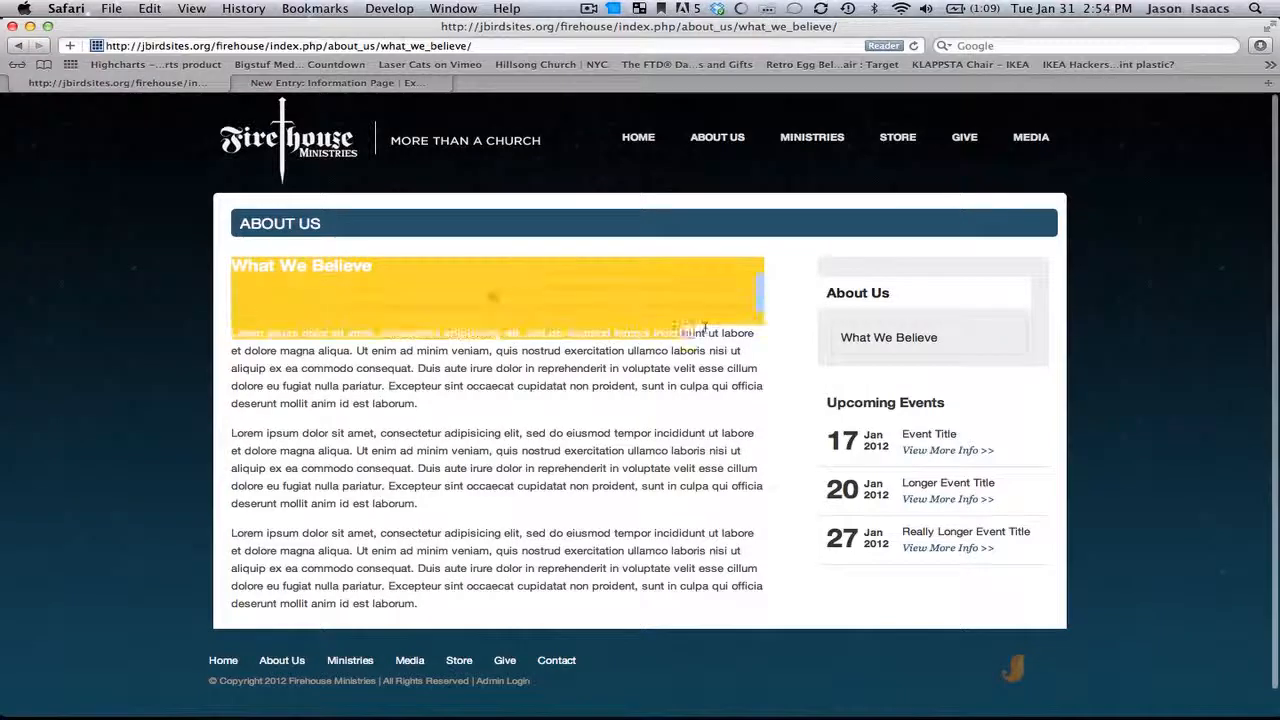
click(348, 84)
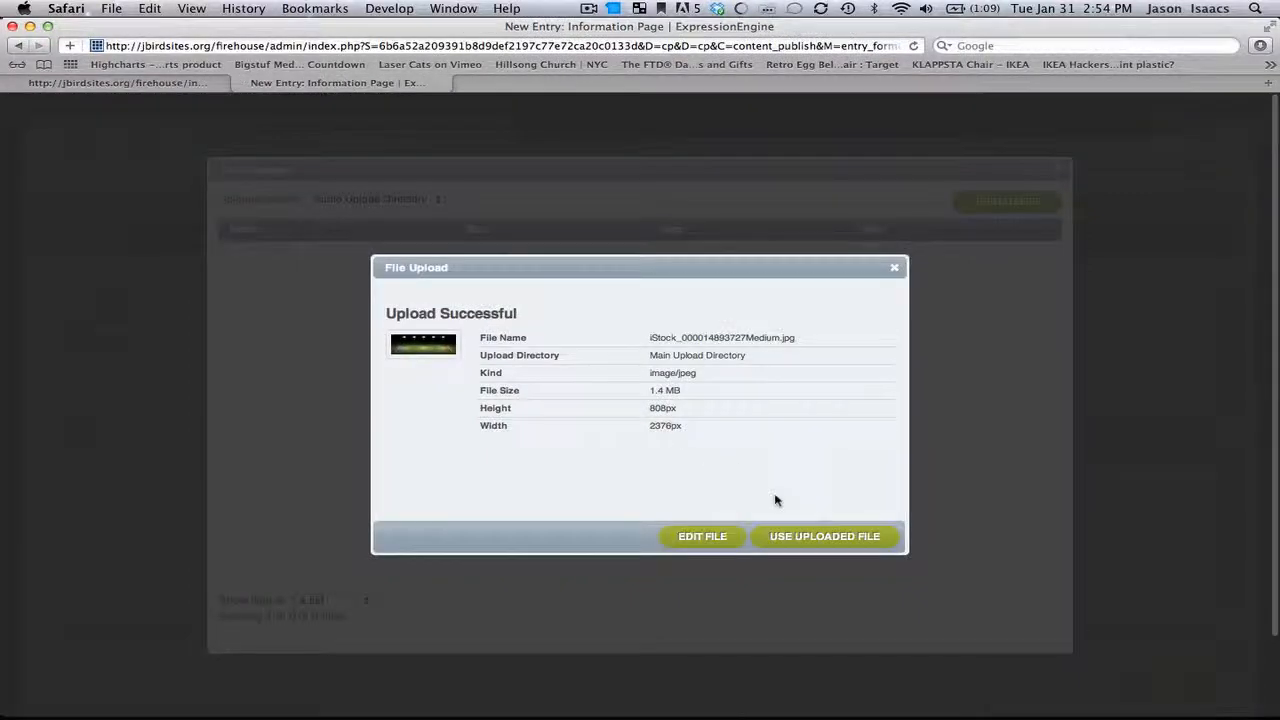
click(722, 540)
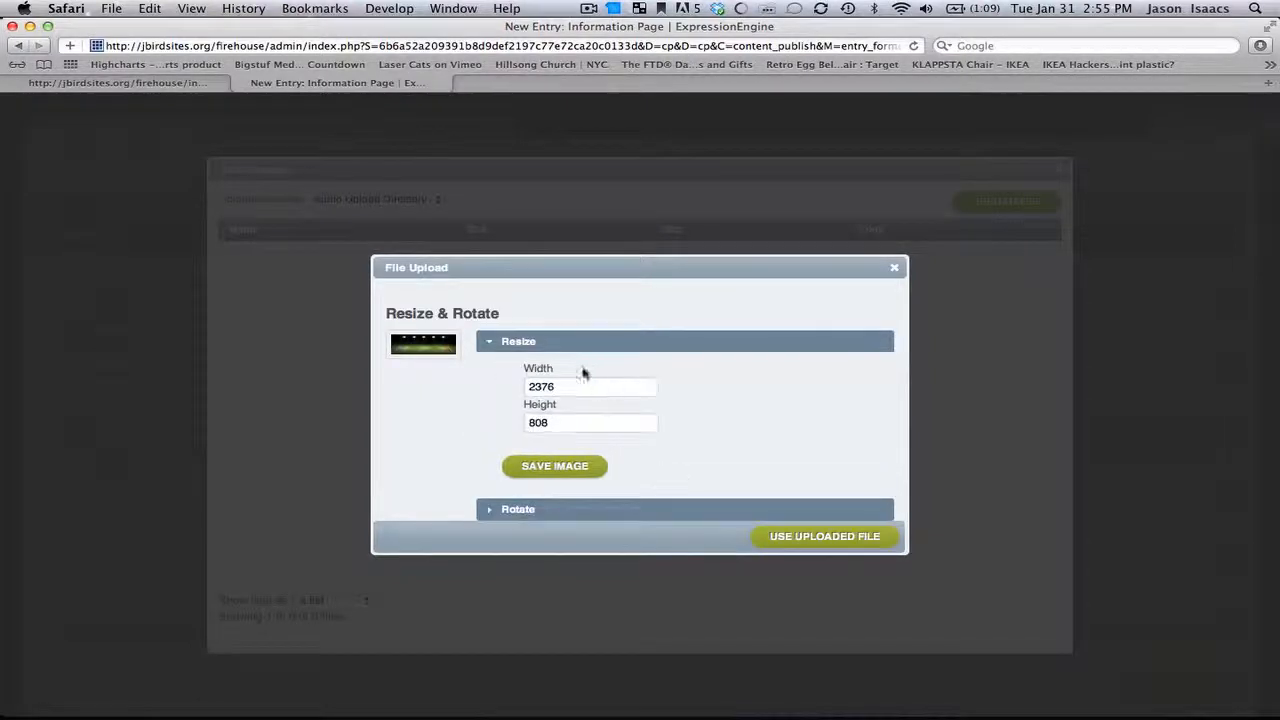
drag(559, 387, 517, 387)
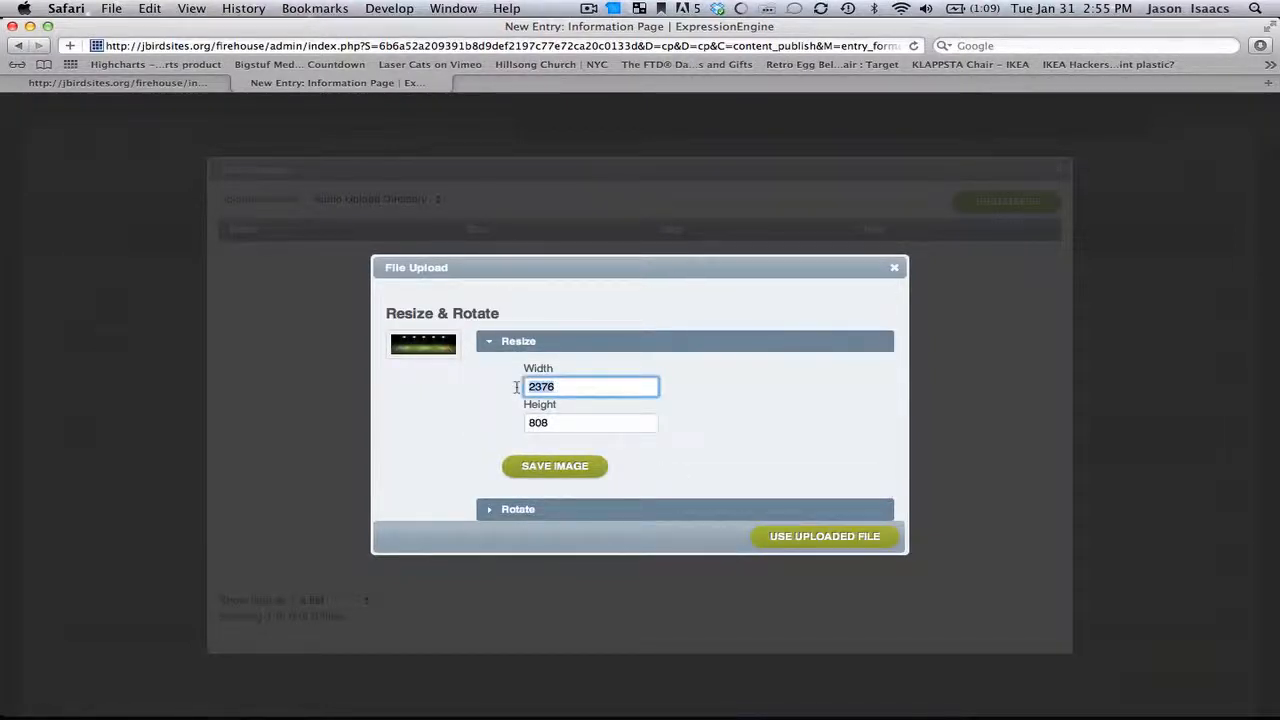
text(600)
click(740, 381)
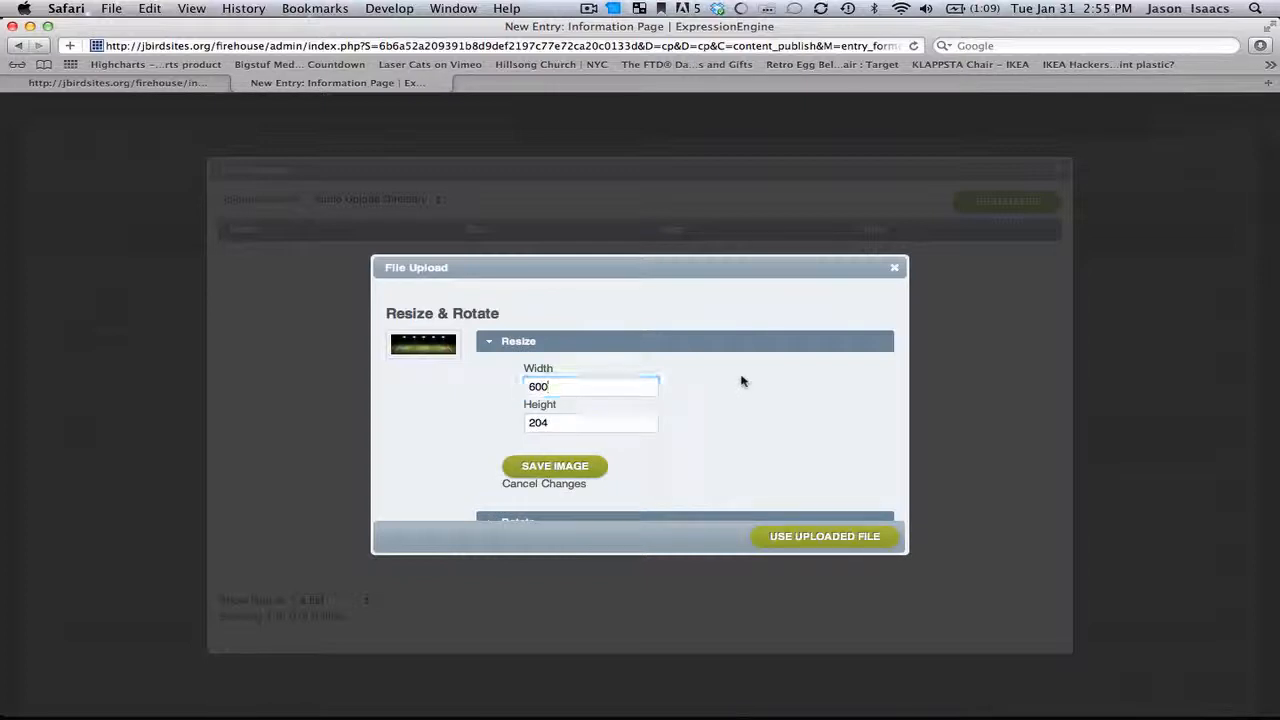
scroll(700, 428, down, 3)
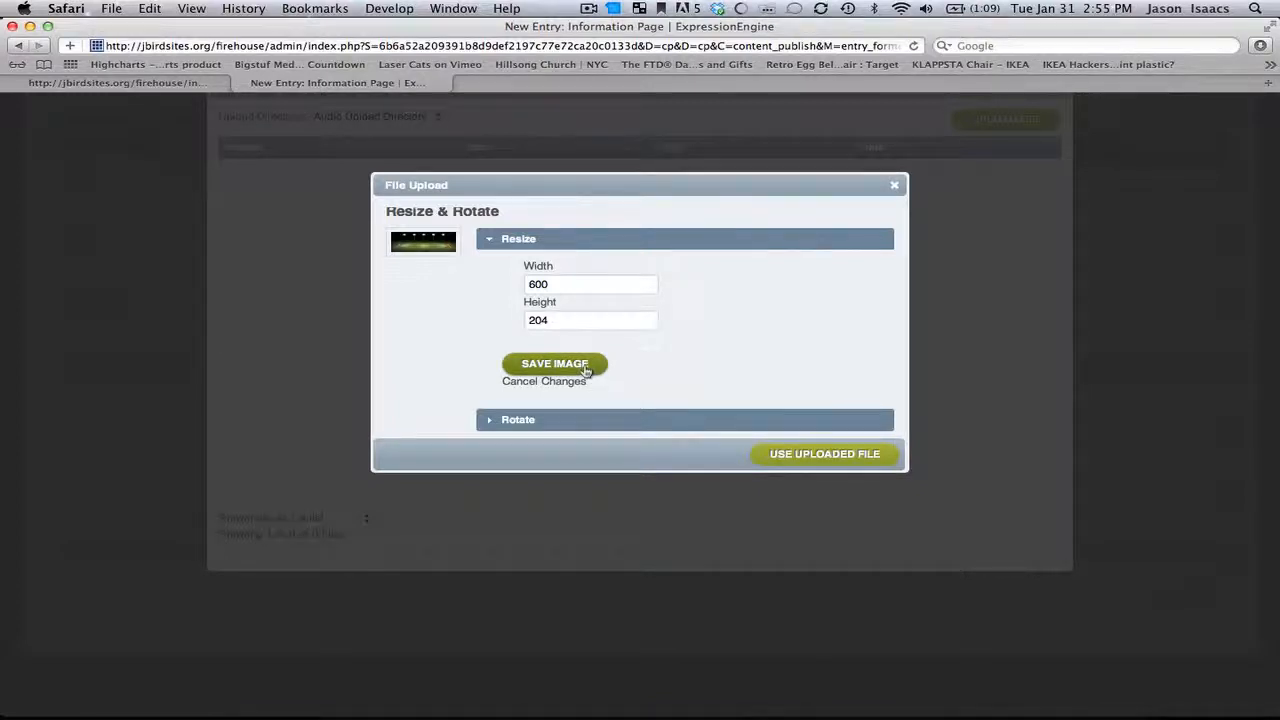
click(586, 371)
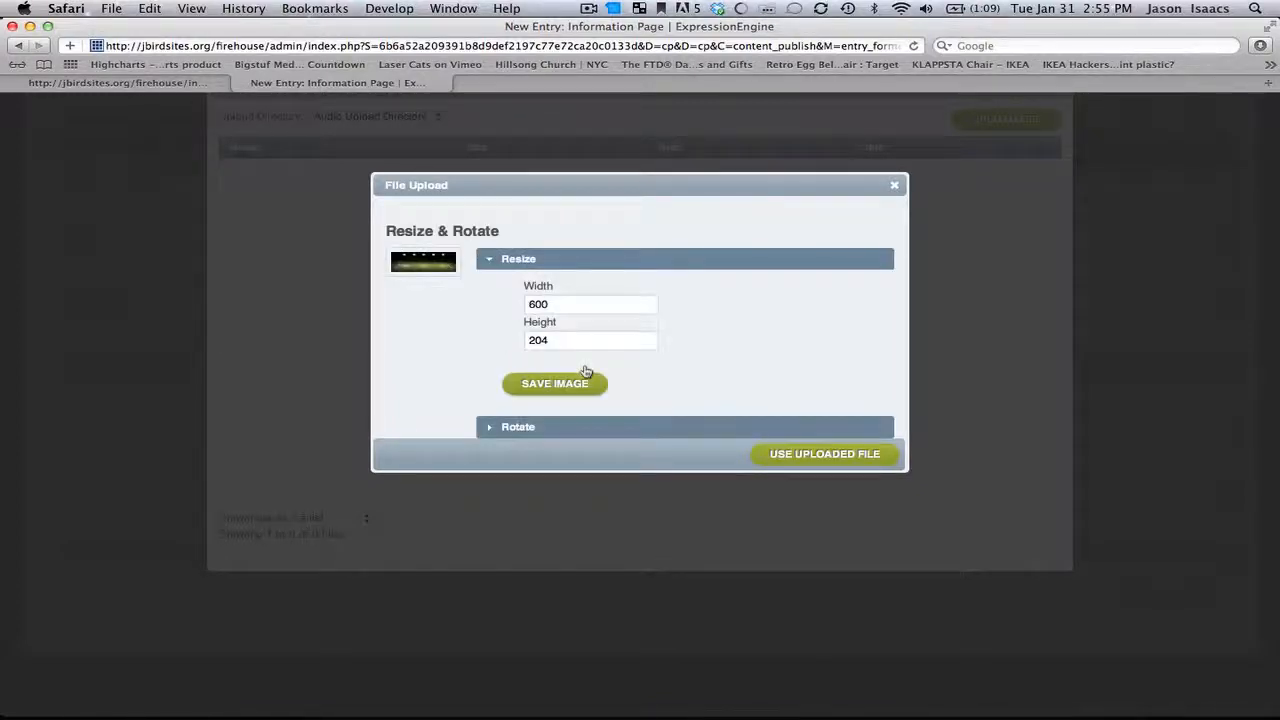
click(868, 455)
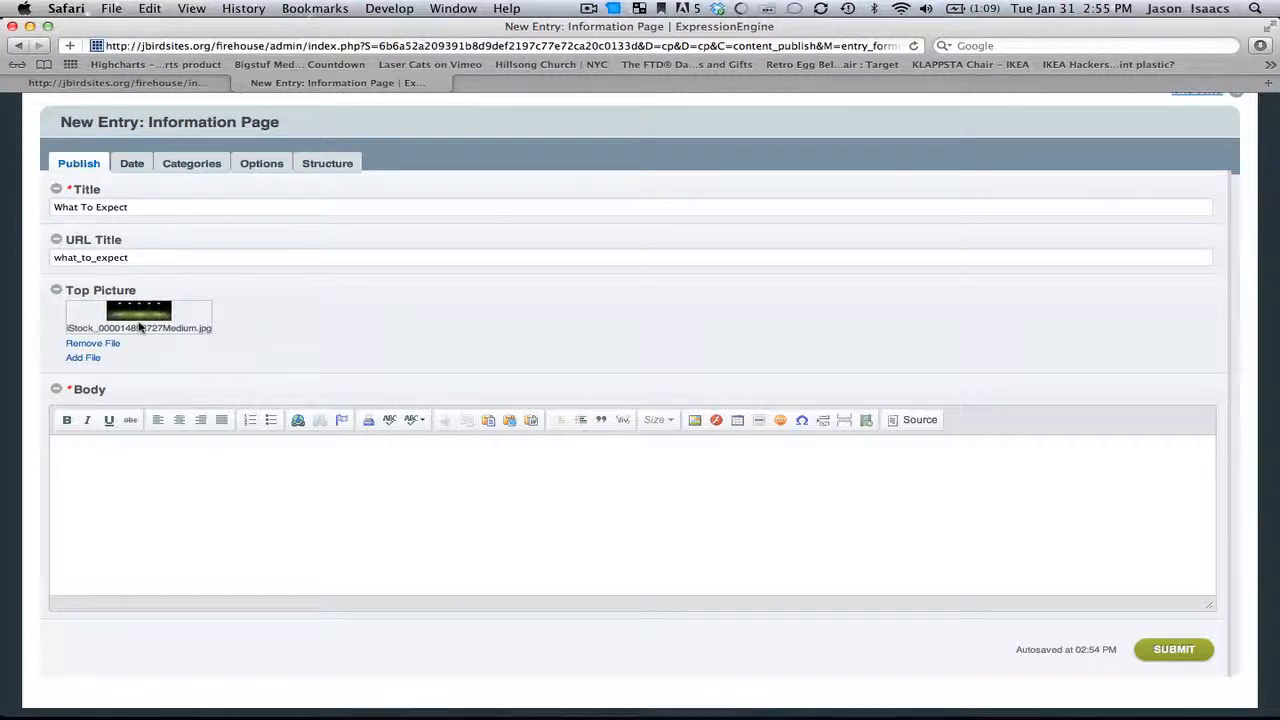
Step: Copy the Lorem Ipsum placeholder text from the General clips library in Coda
click(177, 84)
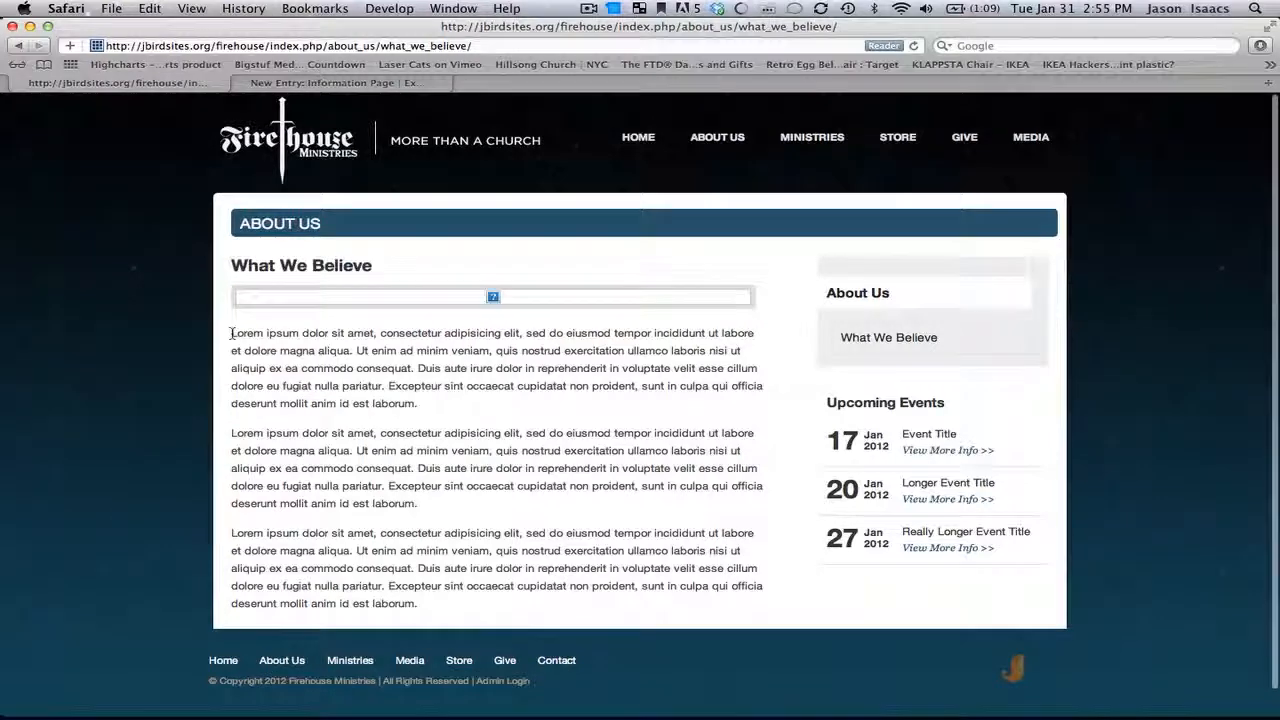
drag(232, 333, 510, 603)
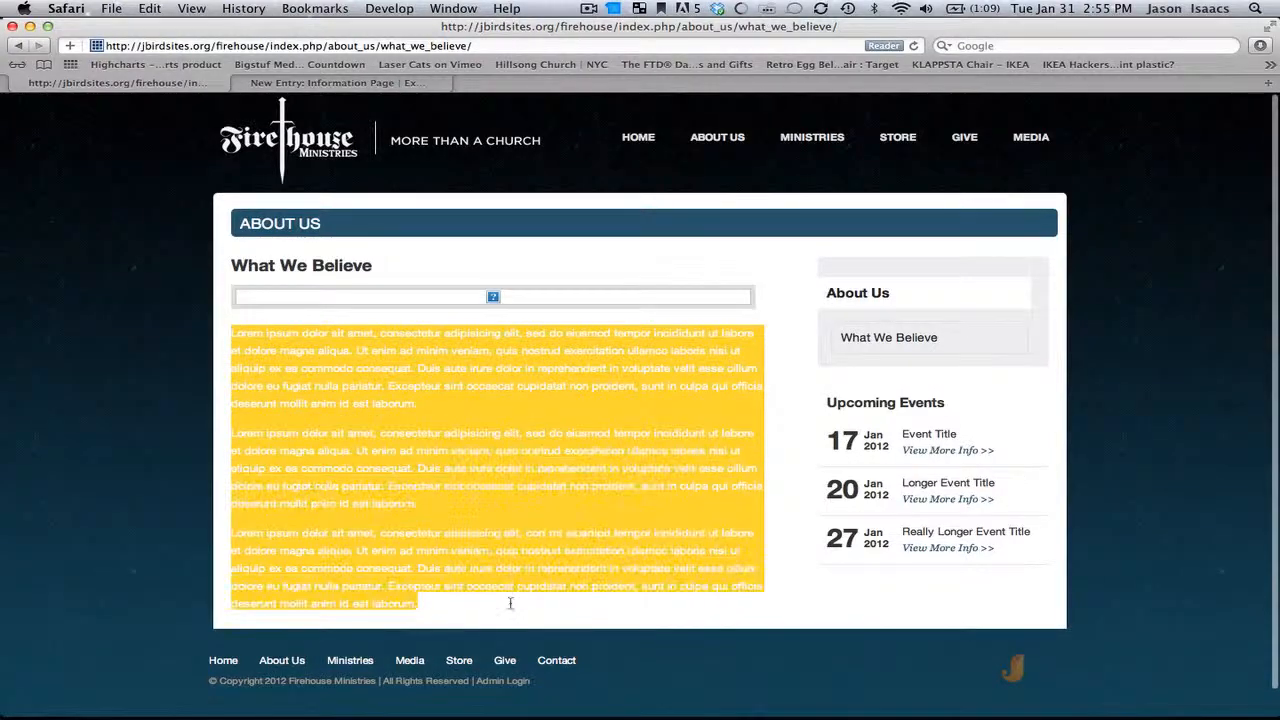
click(312, 83)
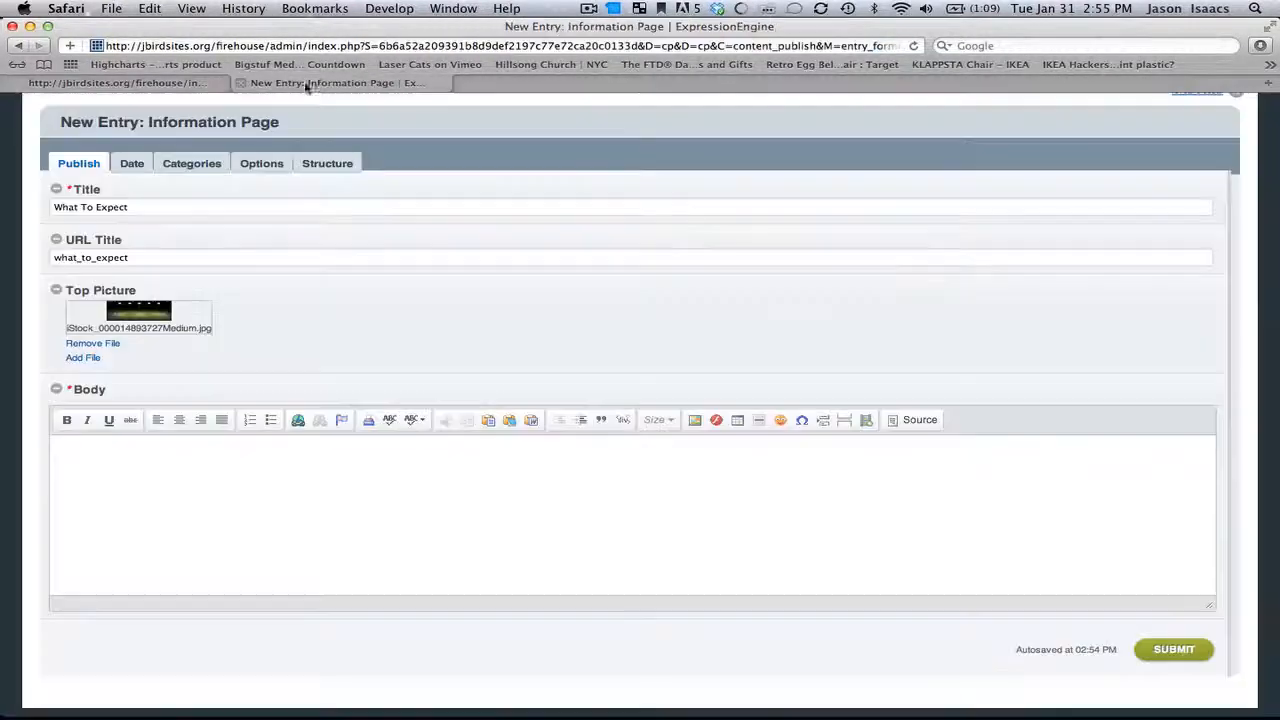
click(270, 462)
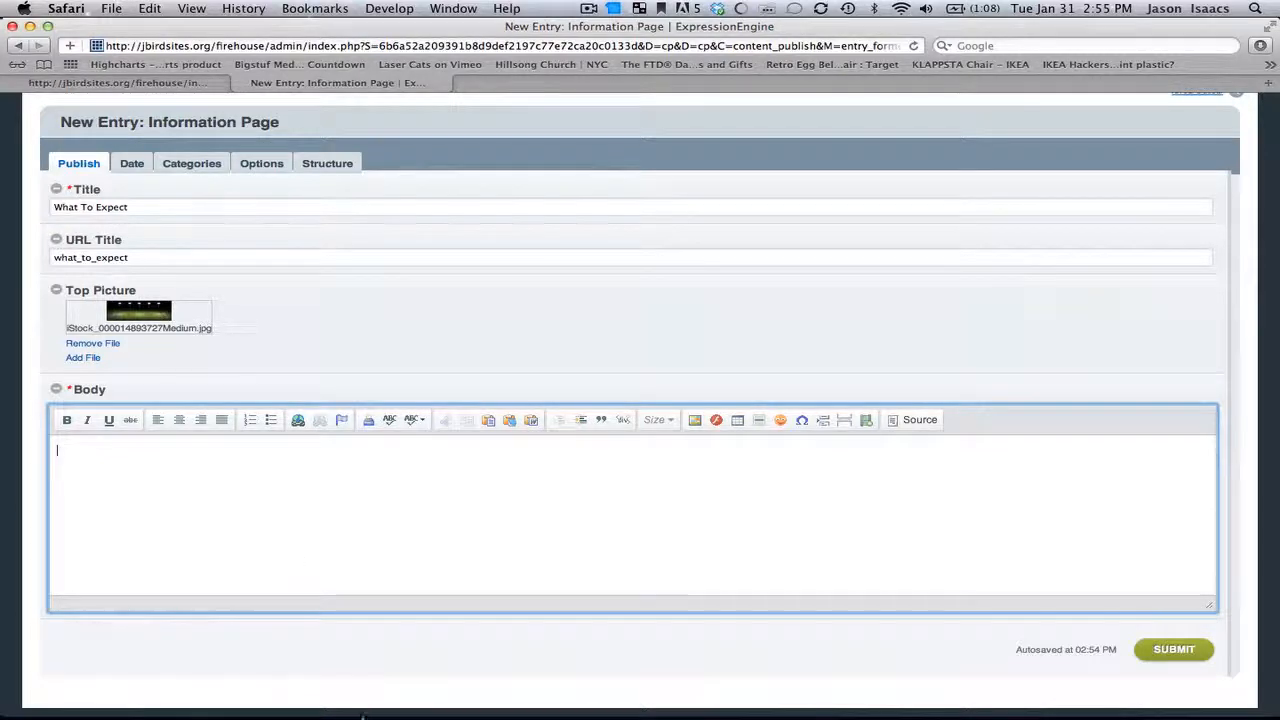
click(425, 686)
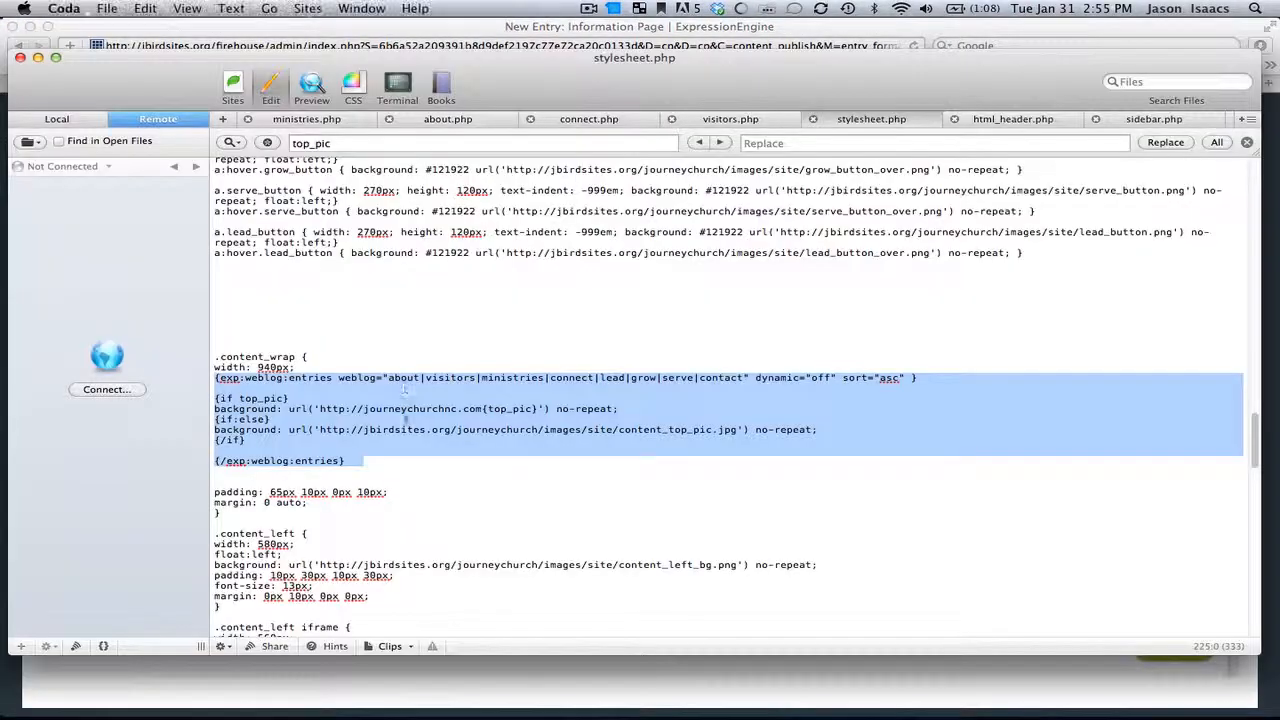
click(390, 646)
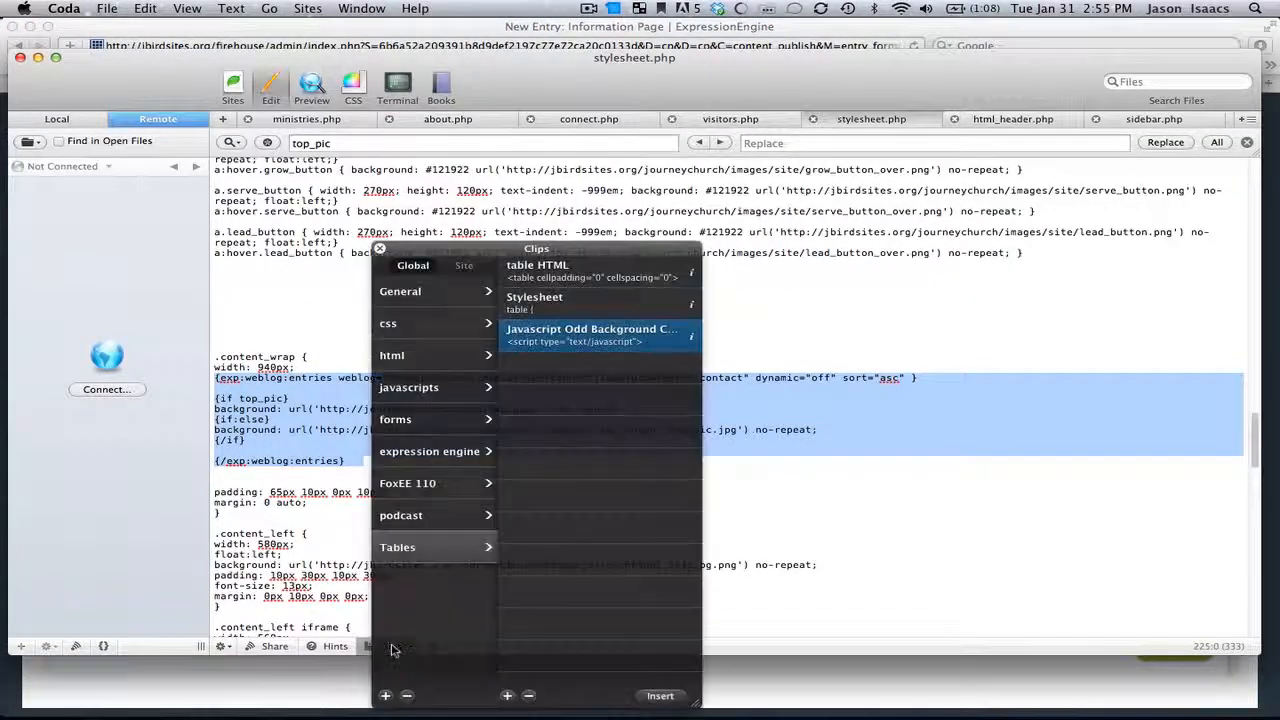
click(439, 300)
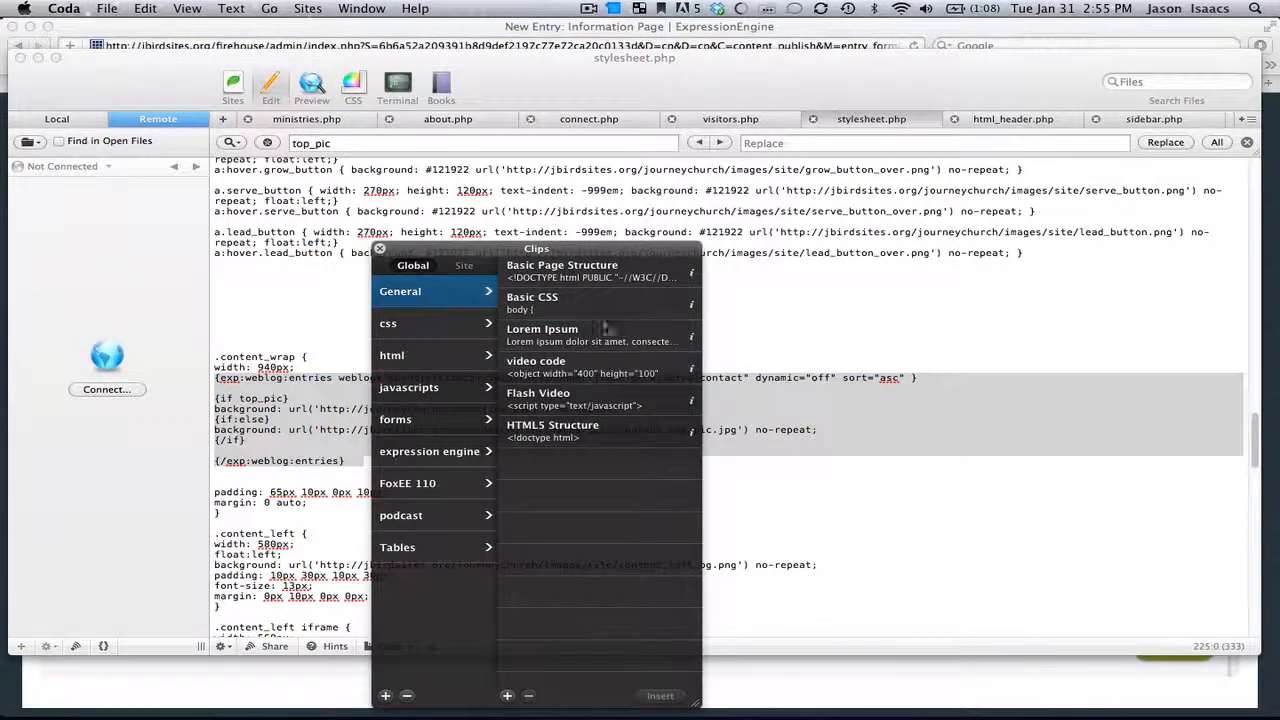
click(689, 333)
click(691, 336)
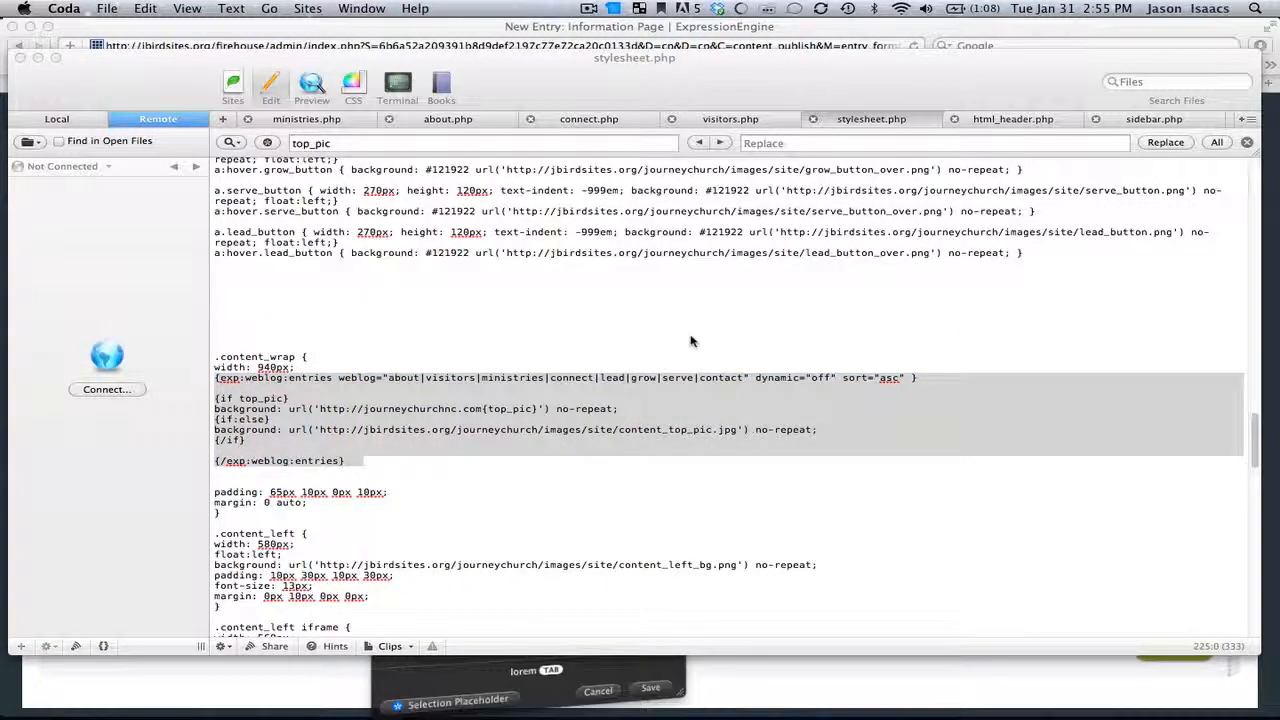
key(super+a)
key(super+c)
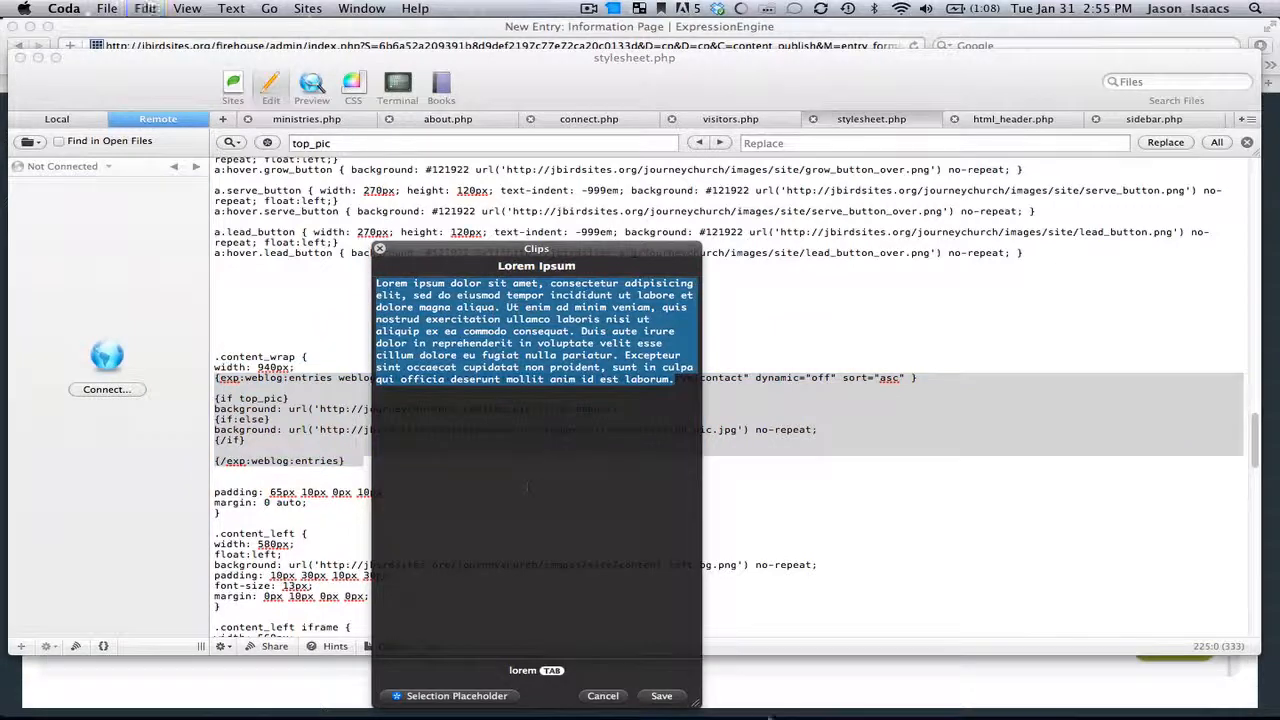
click(806, 683)
Step: Paste the Lorem Ipsum text into the Body as two paragraphs and submit the entry
click(445, 479)
key(super+v)
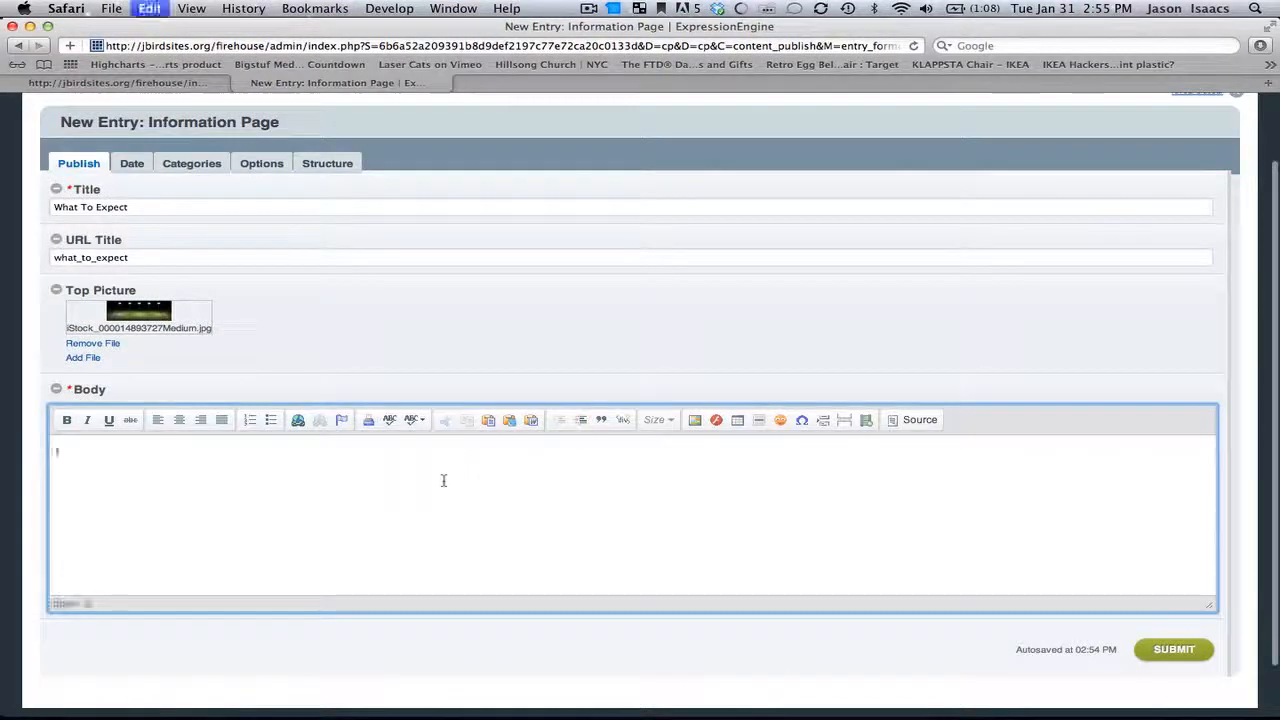
key(Return)
key(super+v)
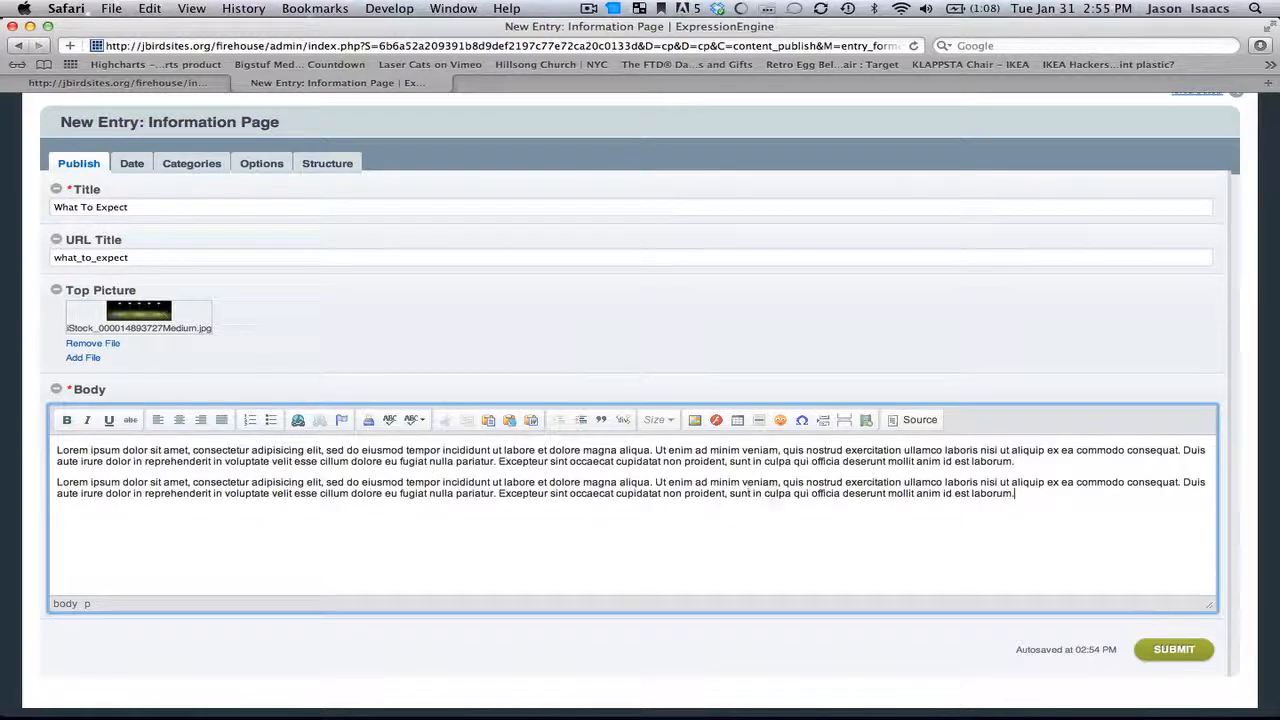
click(1181, 651)
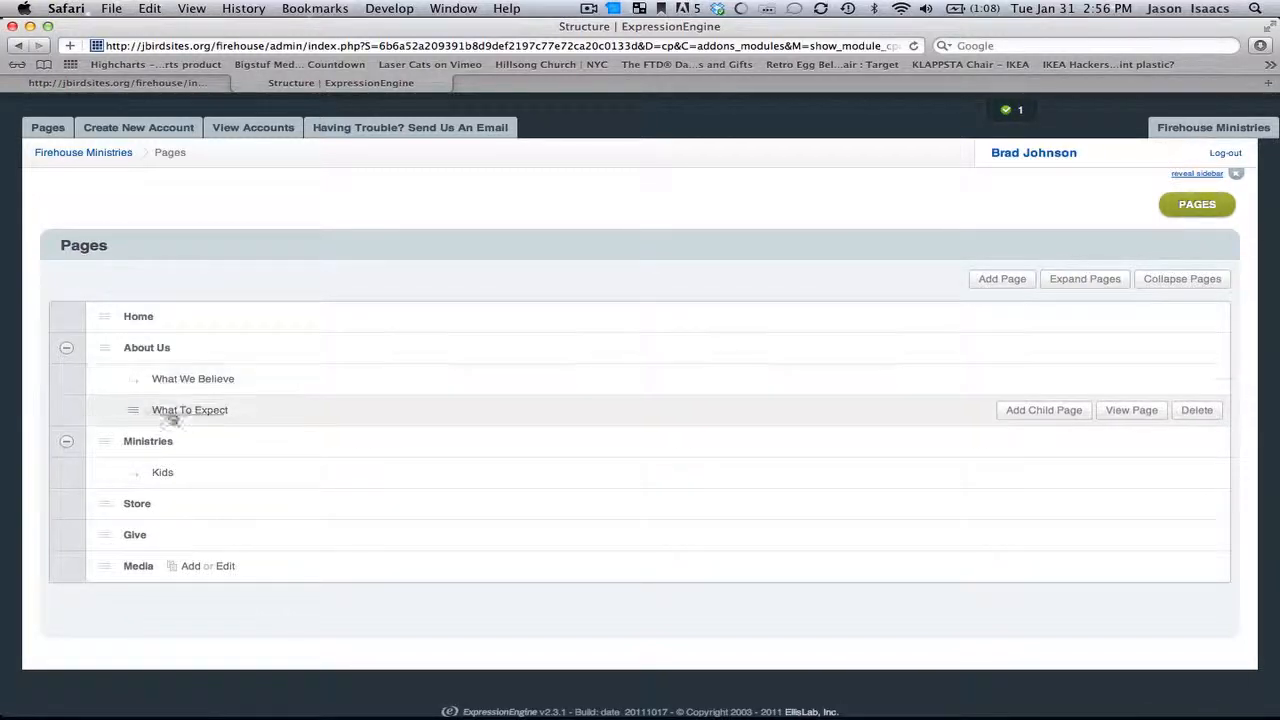
Step: Reload the live site and open the What To Expect page from the About Us menu
click(155, 85)
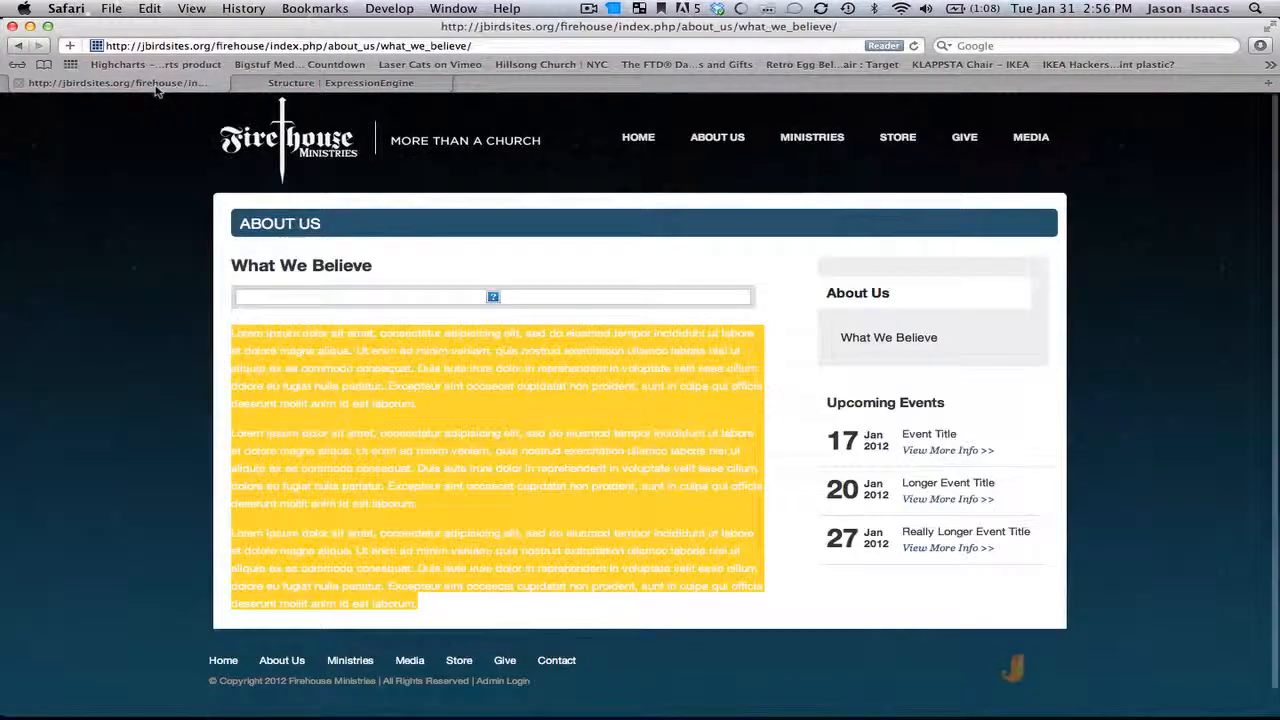
click(912, 46)
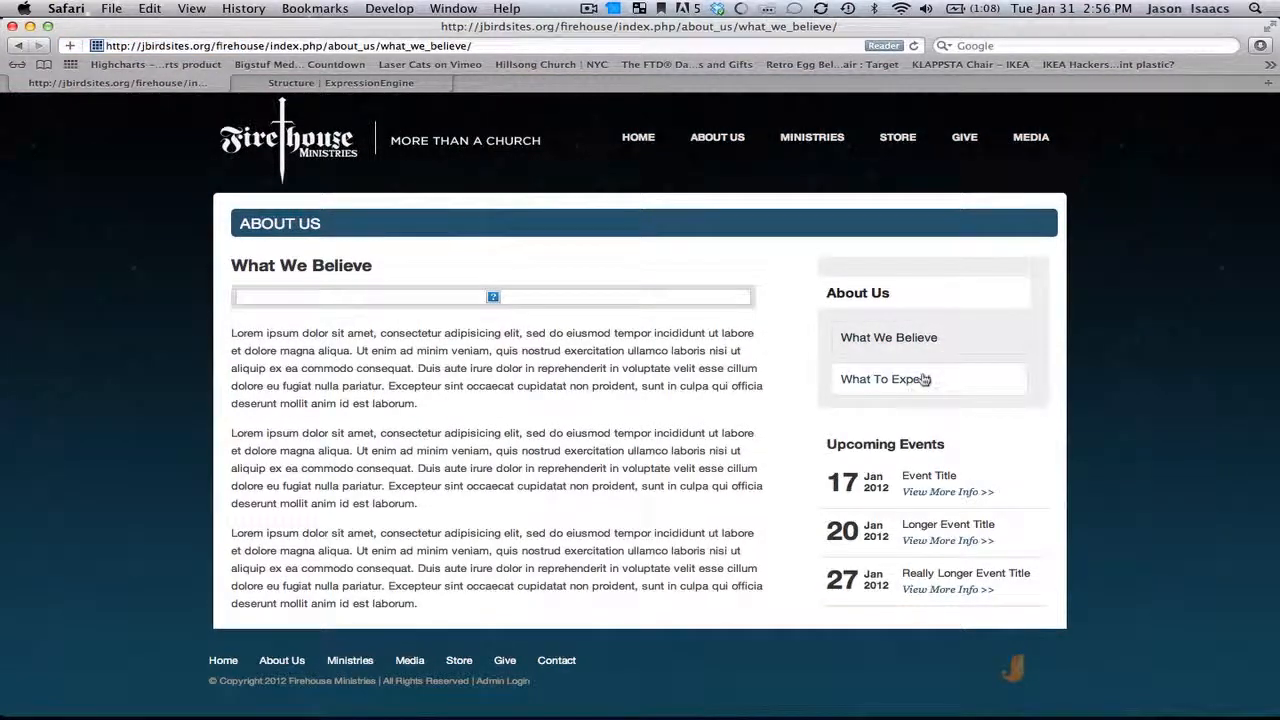
mouse_move(729, 136)
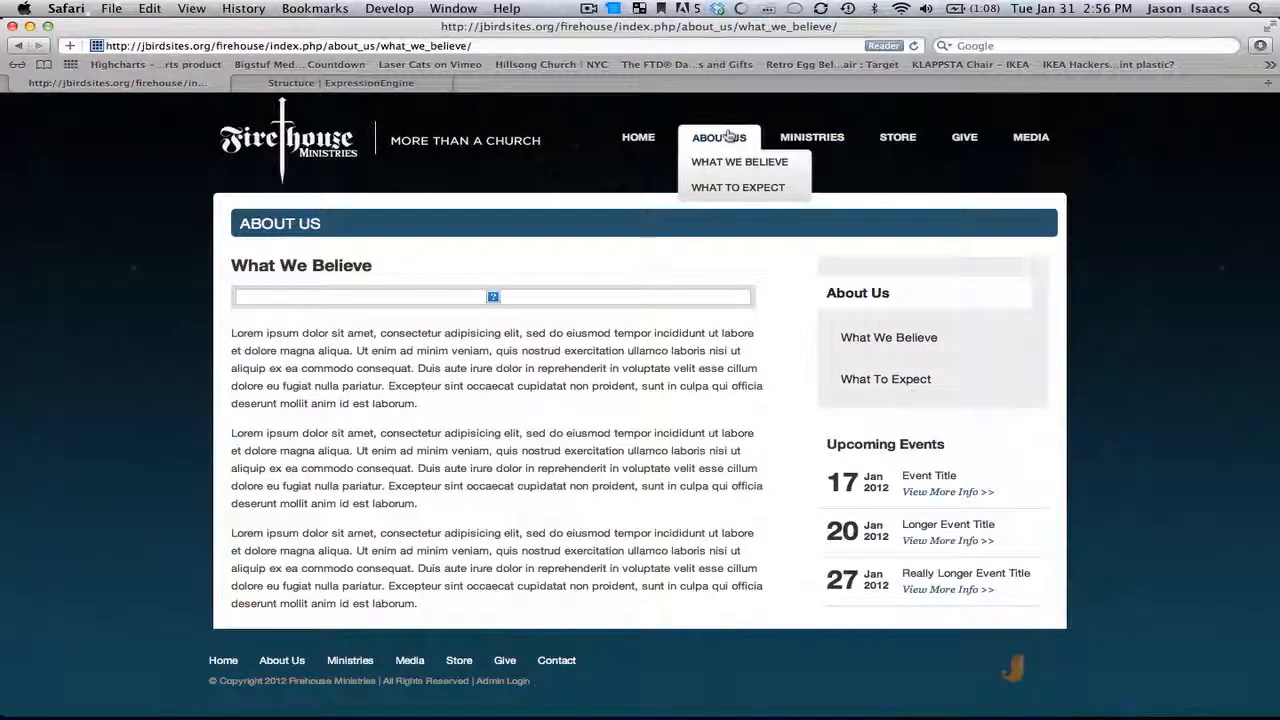
click(737, 187)
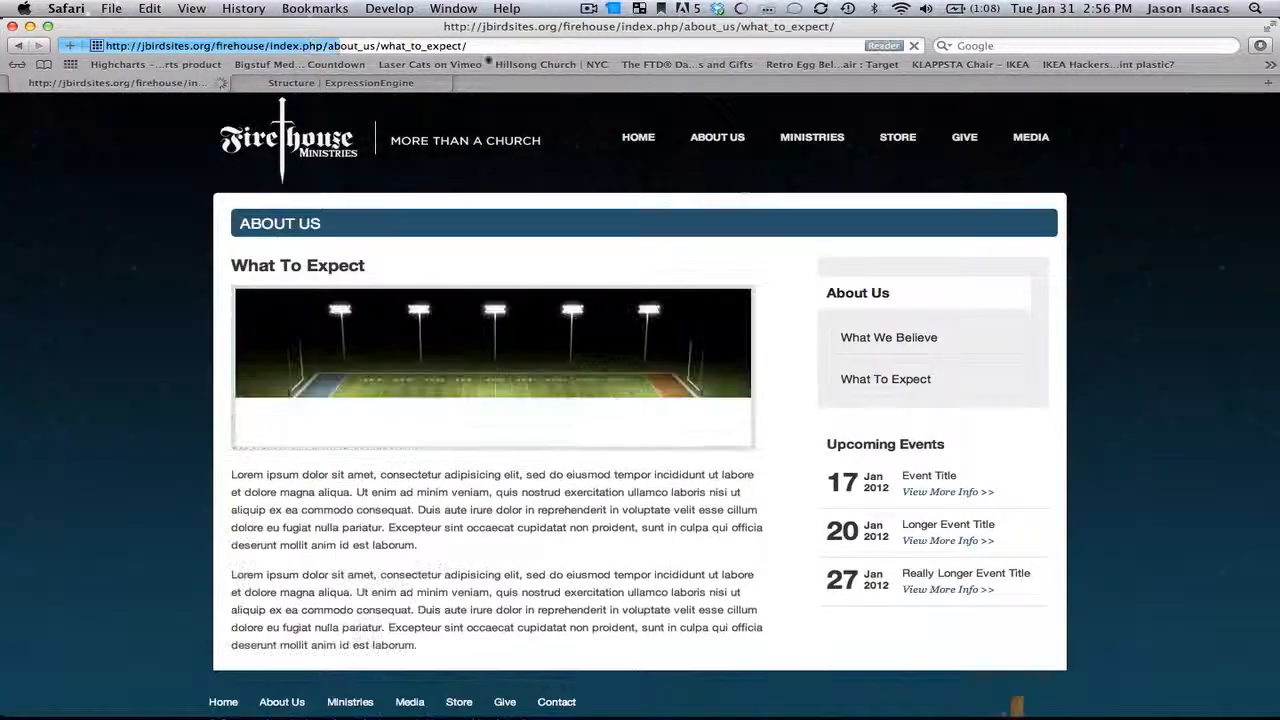
Step: Examine the What To Expect page's URL, title, heading, picture and body text
double_click(443, 46)
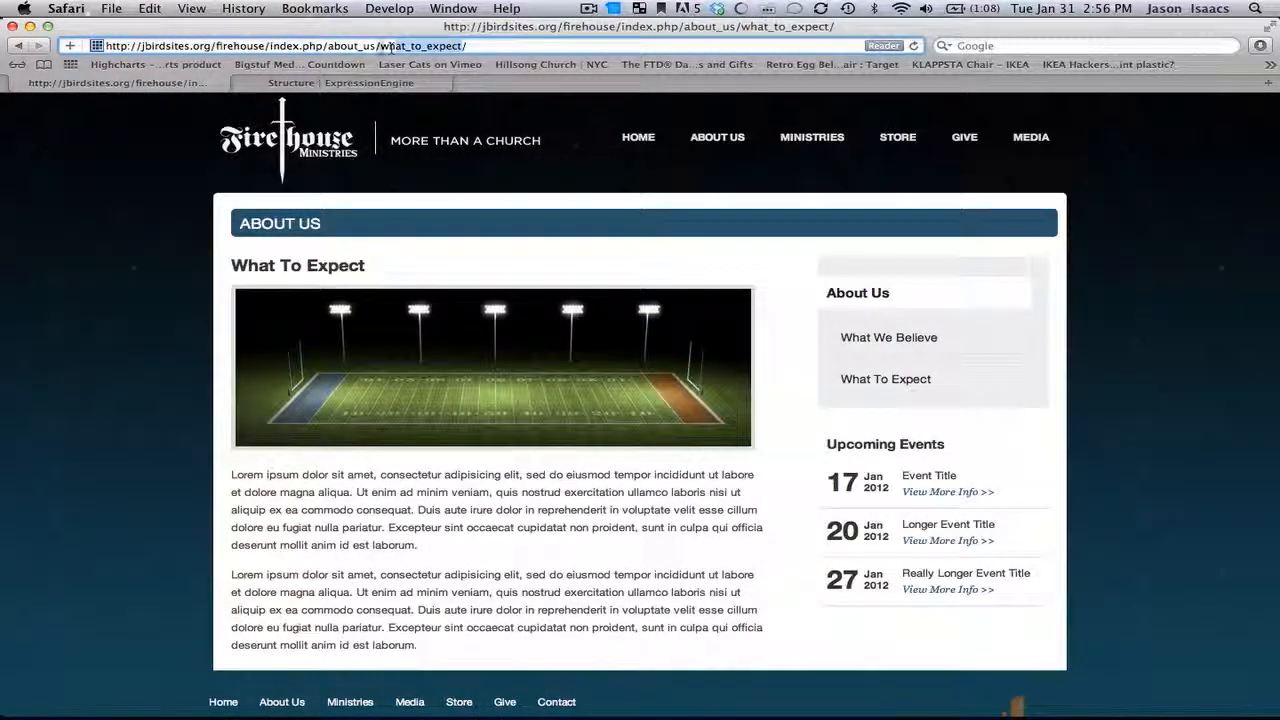
drag(232, 266, 380, 273)
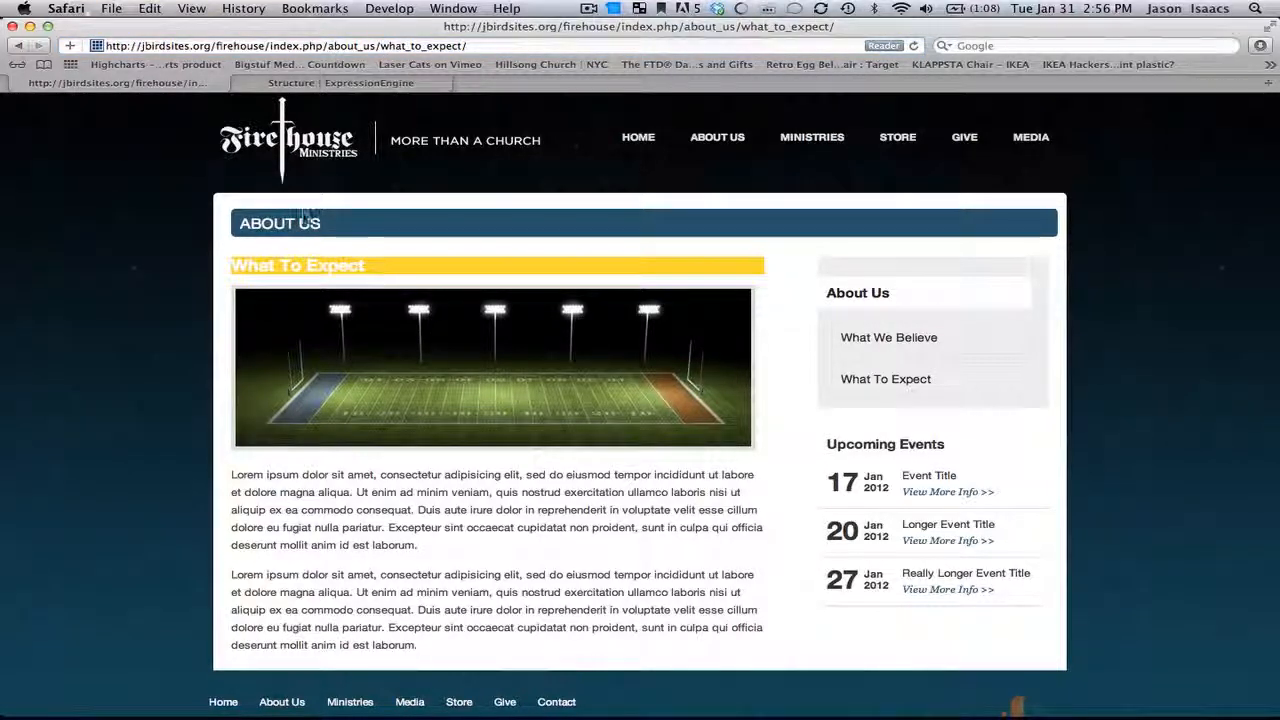
drag(320, 223, 240, 223)
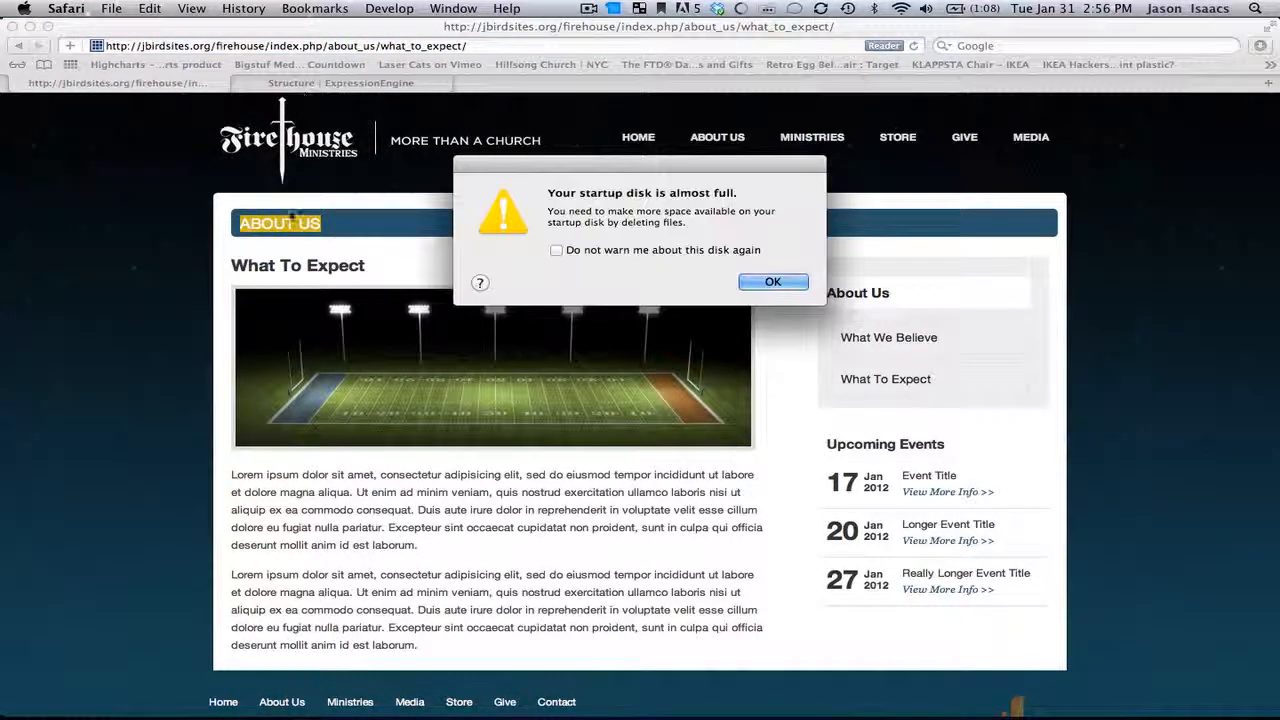
click(773, 282)
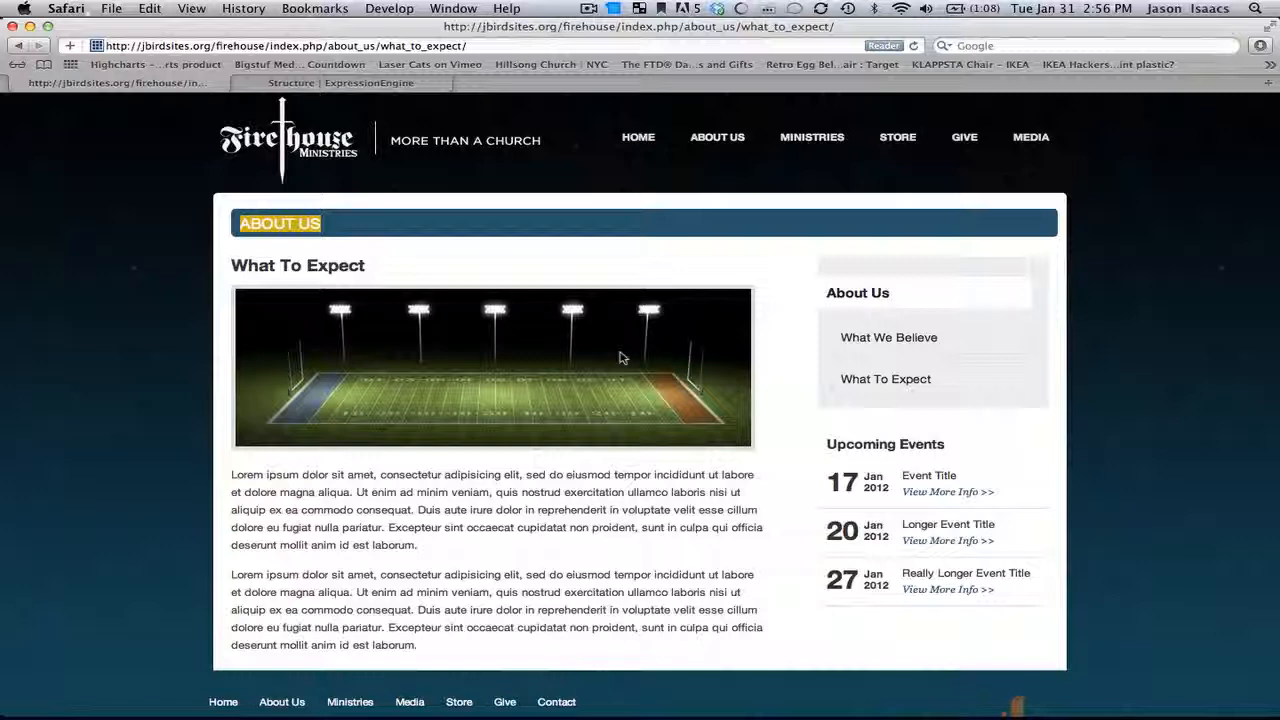
triple_click(425, 527)
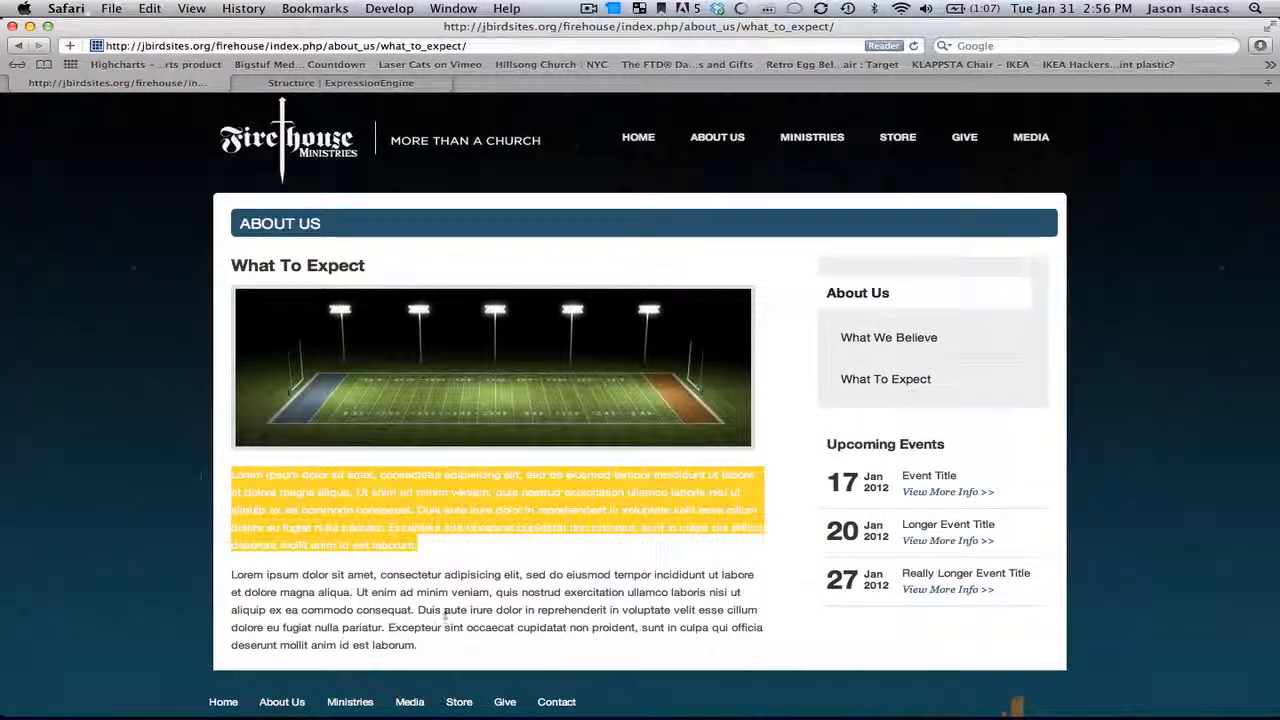
drag(422, 648, 222, 577)
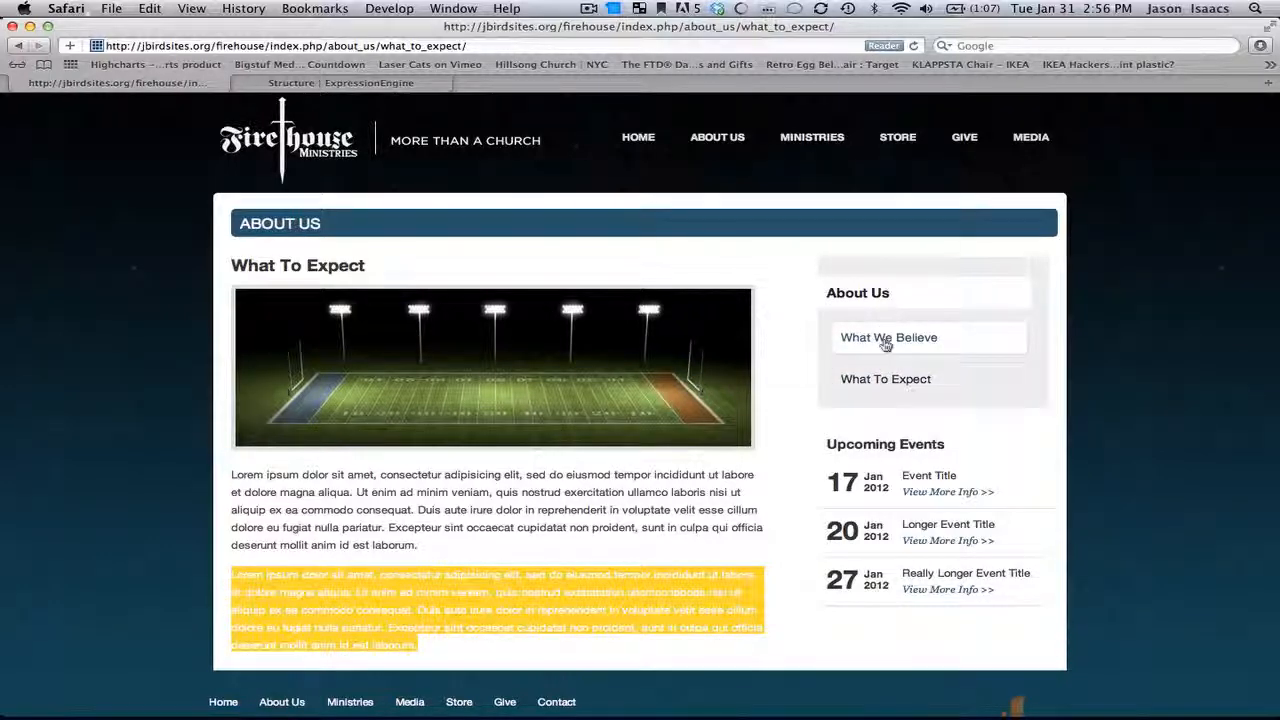
mouse_move(719, 140)
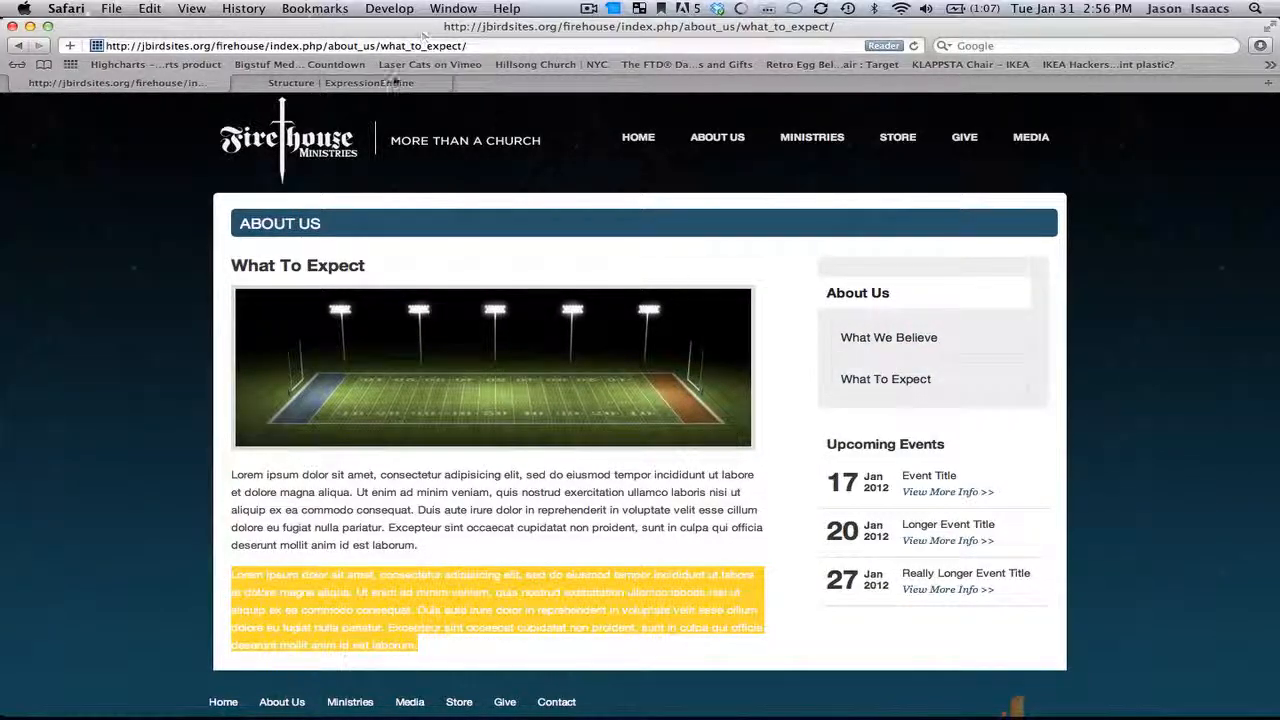
Step: Reorder the About Us children so What To Expect sits above What We Believe
click(395, 84)
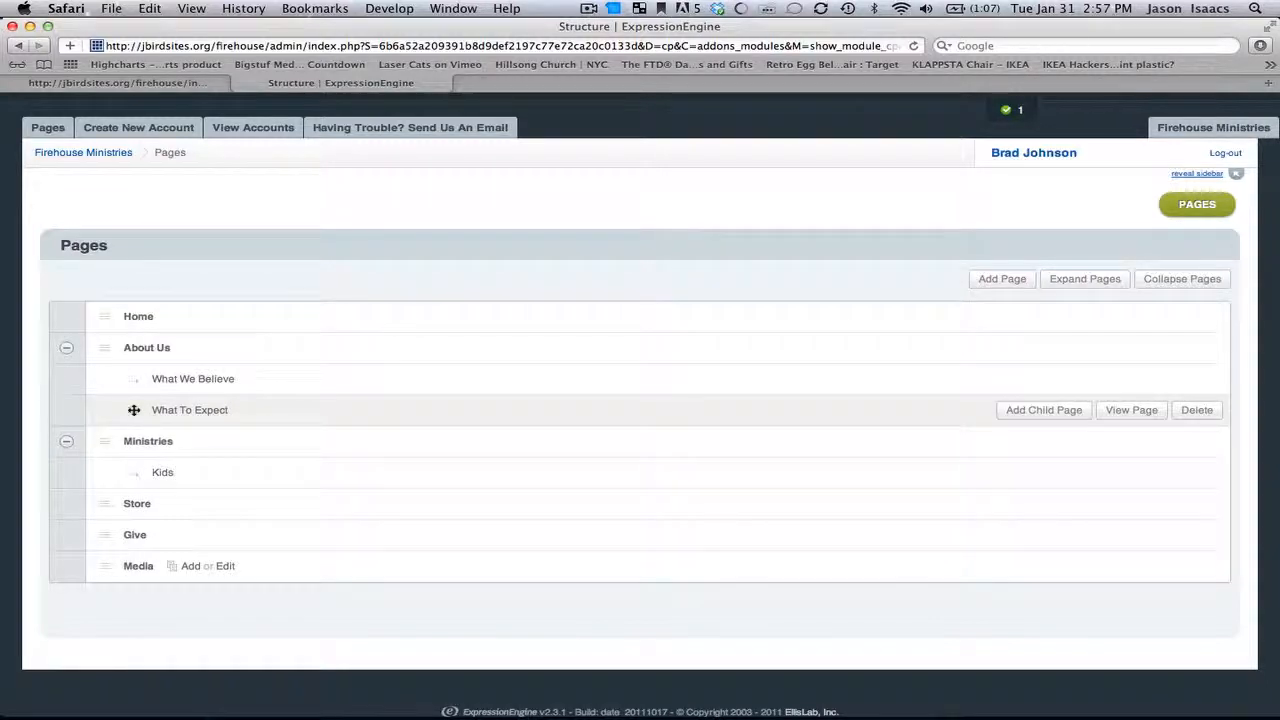
drag(134, 410, 136, 379)
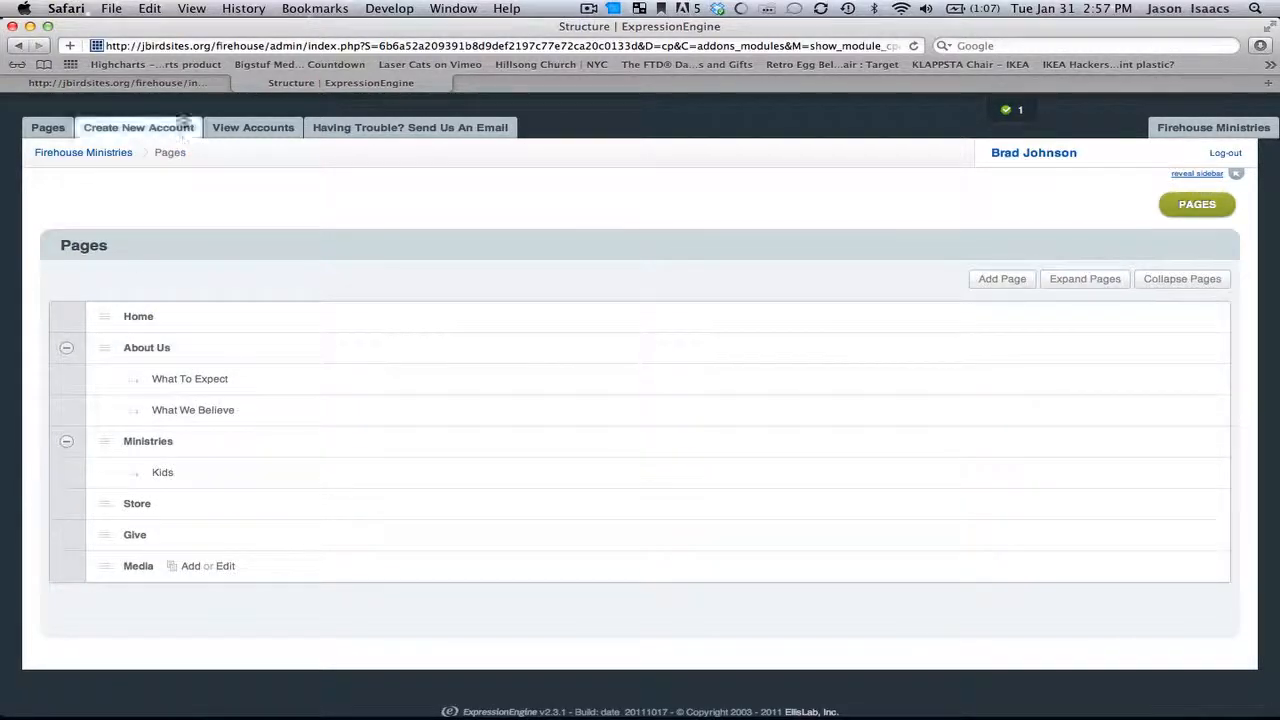
Step: Move the About Us section below Ministries in the page tree
click(180, 85)
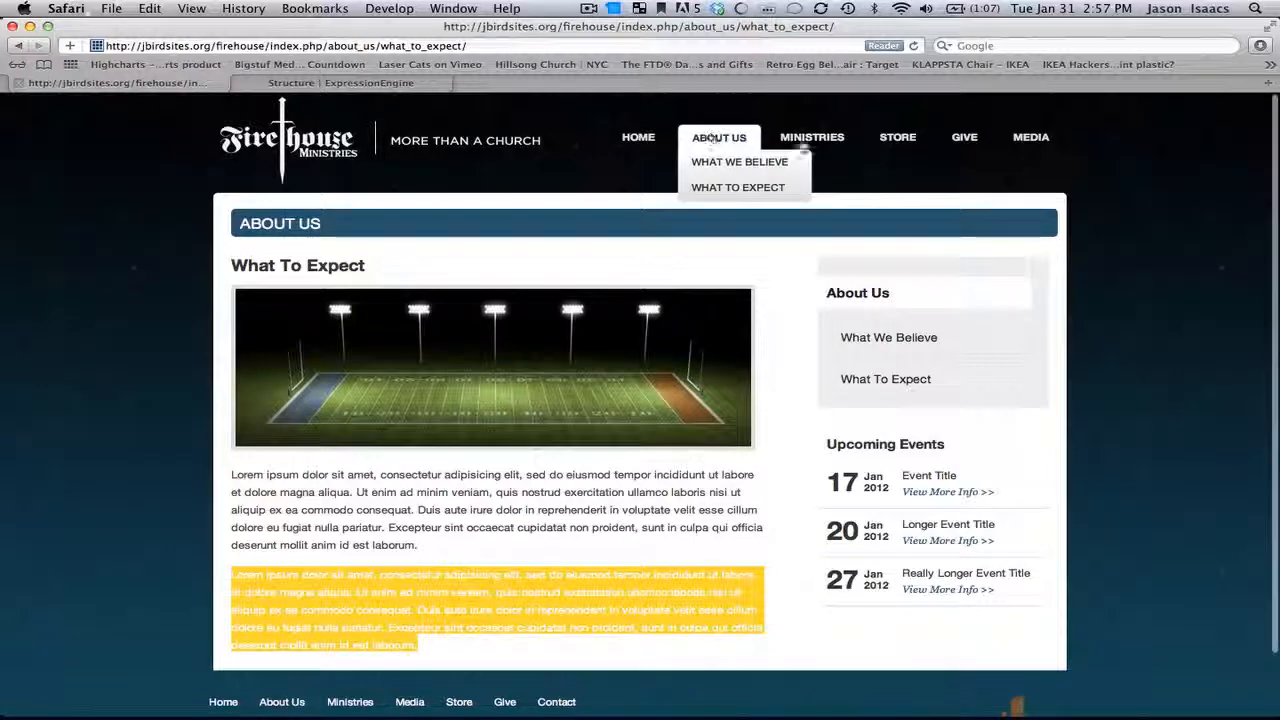
click(400, 83)
drag(217, 380, 106, 347)
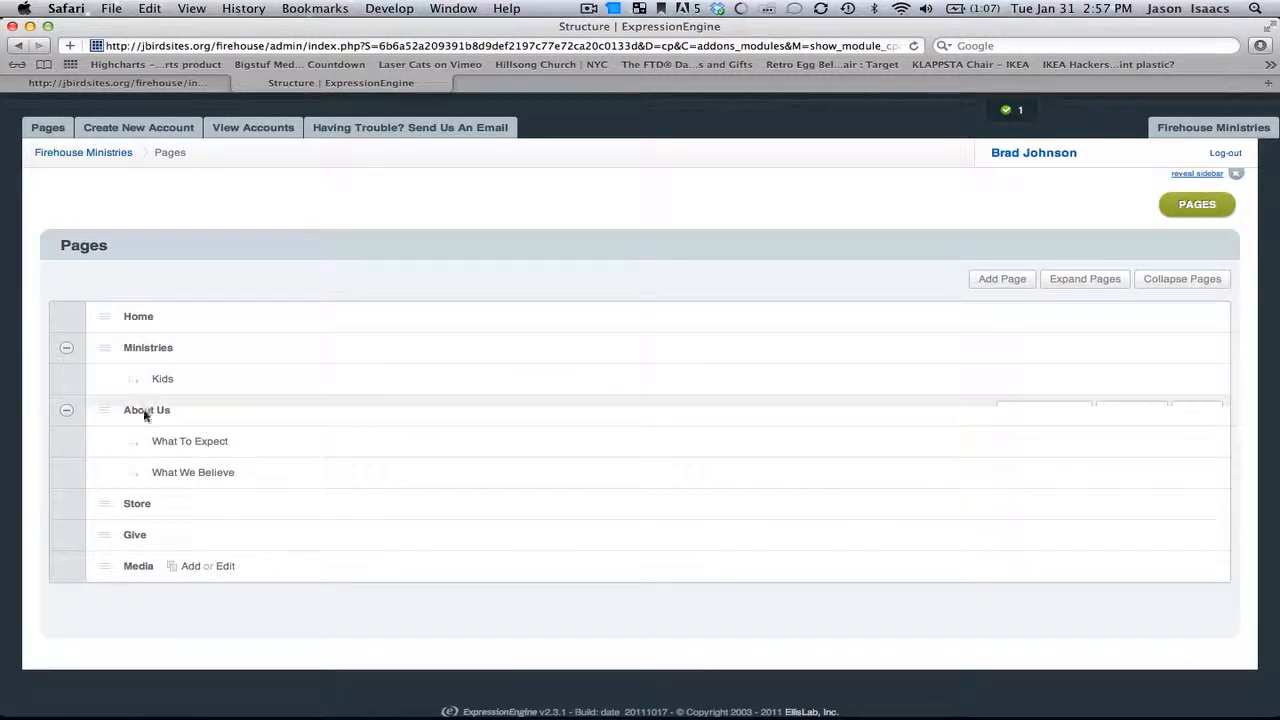
Step: Move the About Us section back above Ministries in the page tree and reload the live site
drag(106, 409, 108, 351)
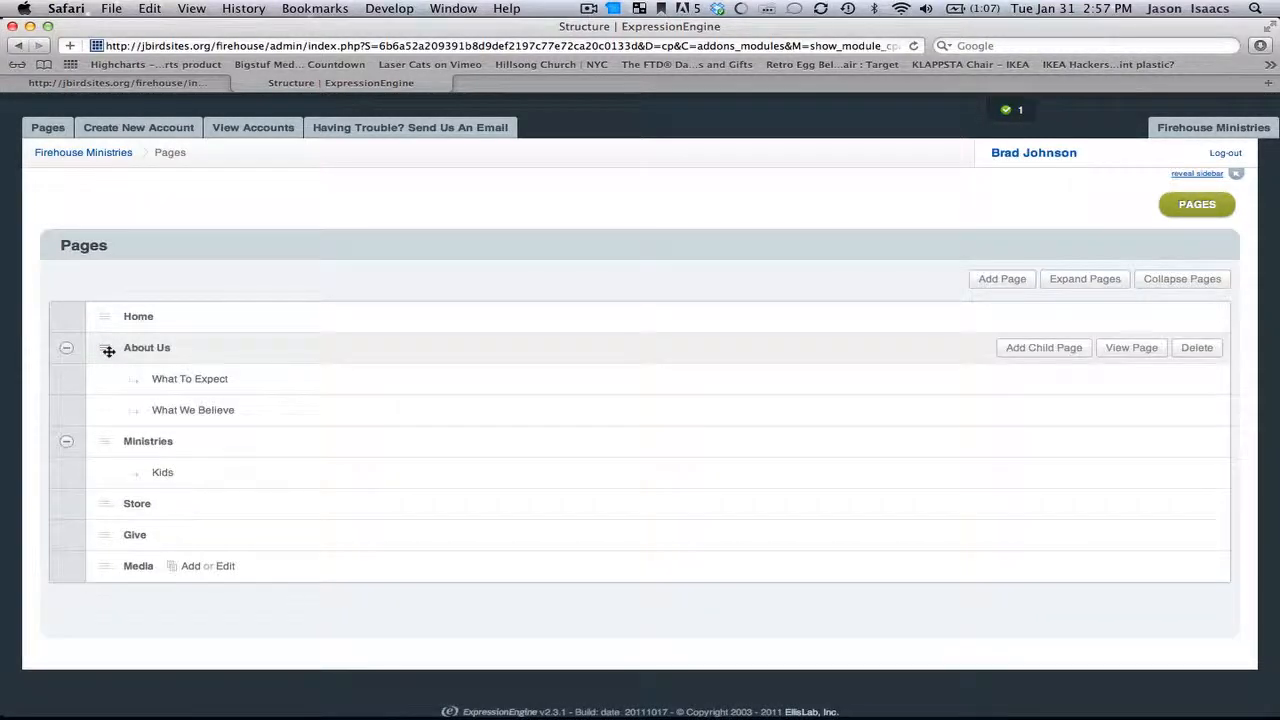
click(205, 86)
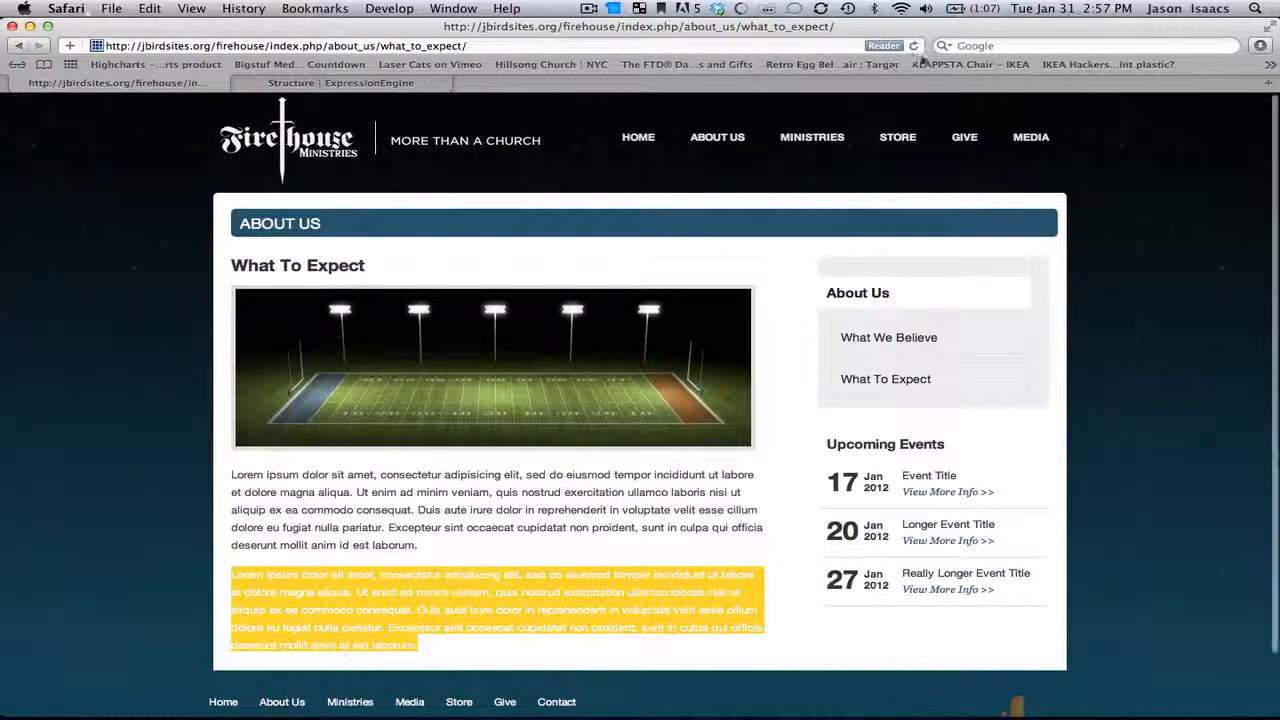
click(914, 46)
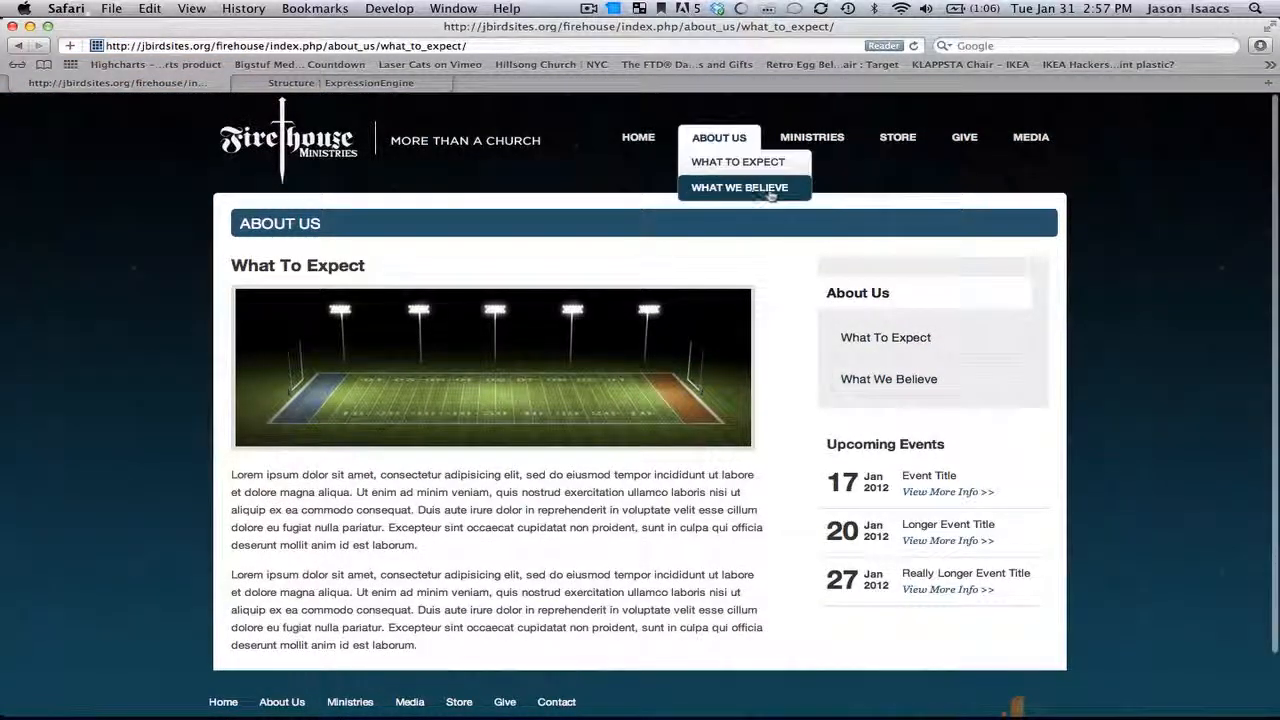
click(405, 84)
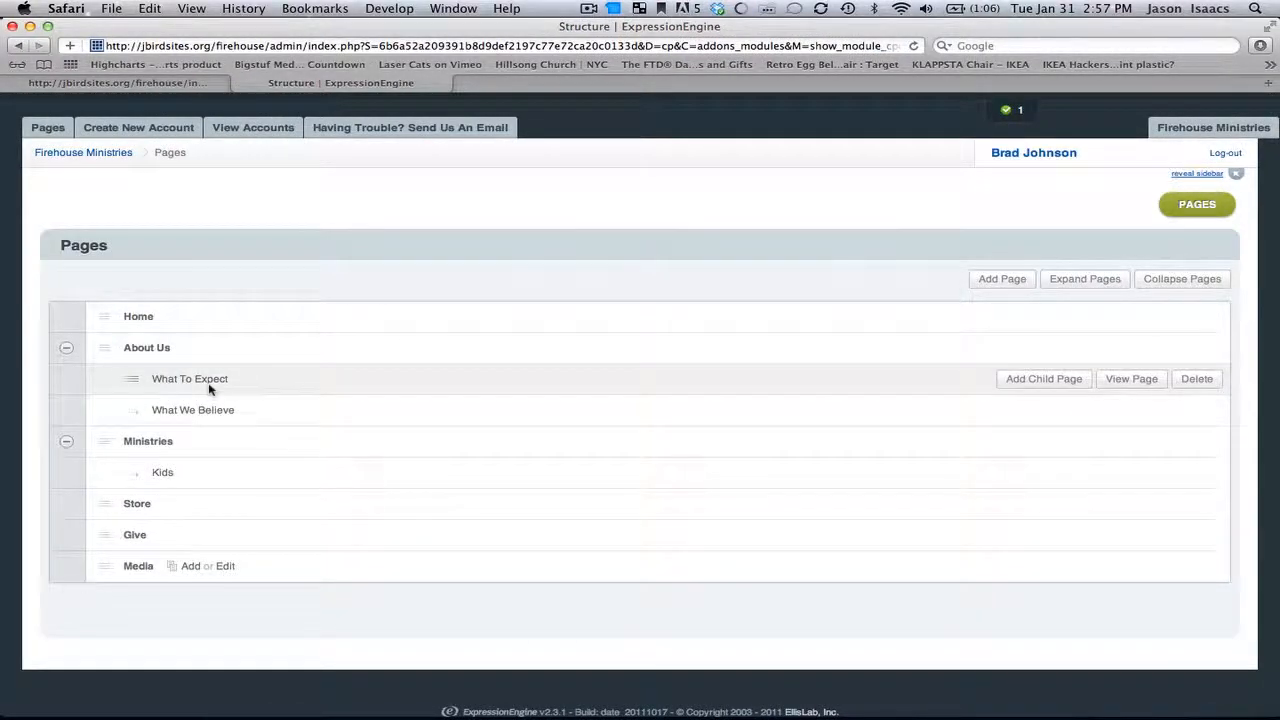
click(175, 84)
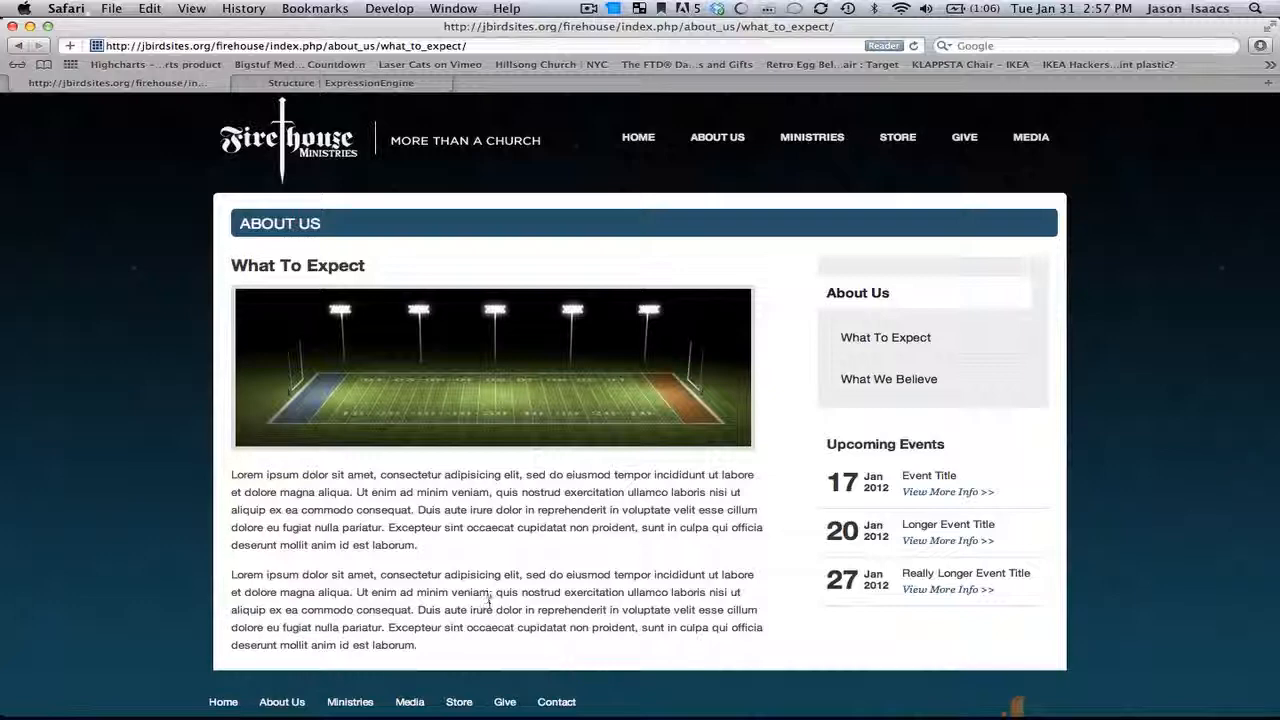
click(336, 84)
click(200, 84)
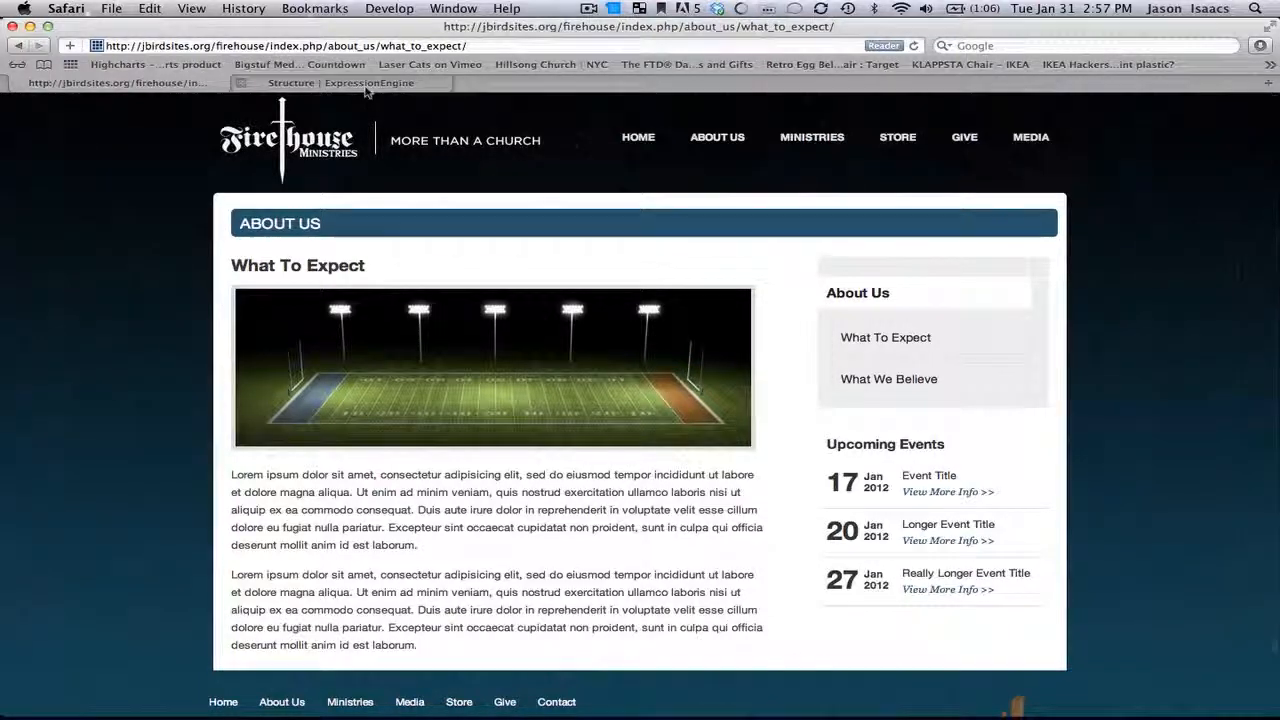
click(366, 86)
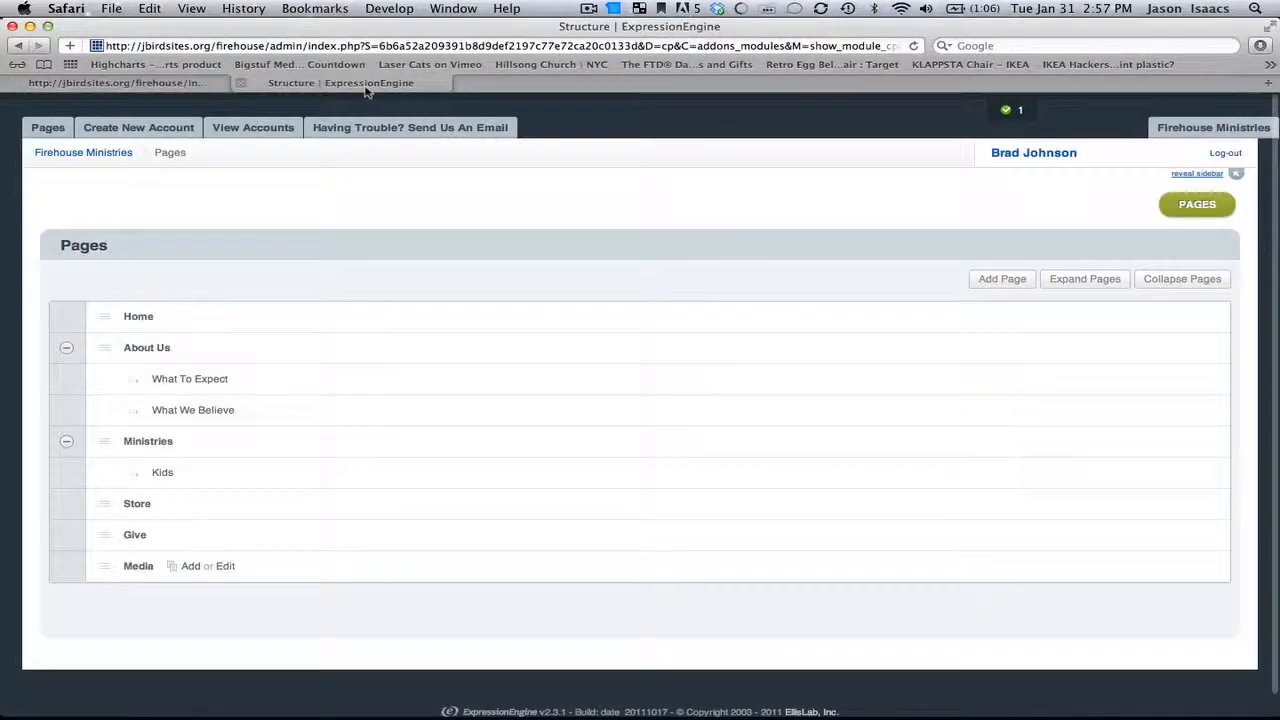
Step: Bold the opening phrase of the What To Expect body text and submit the entry
click(216, 380)
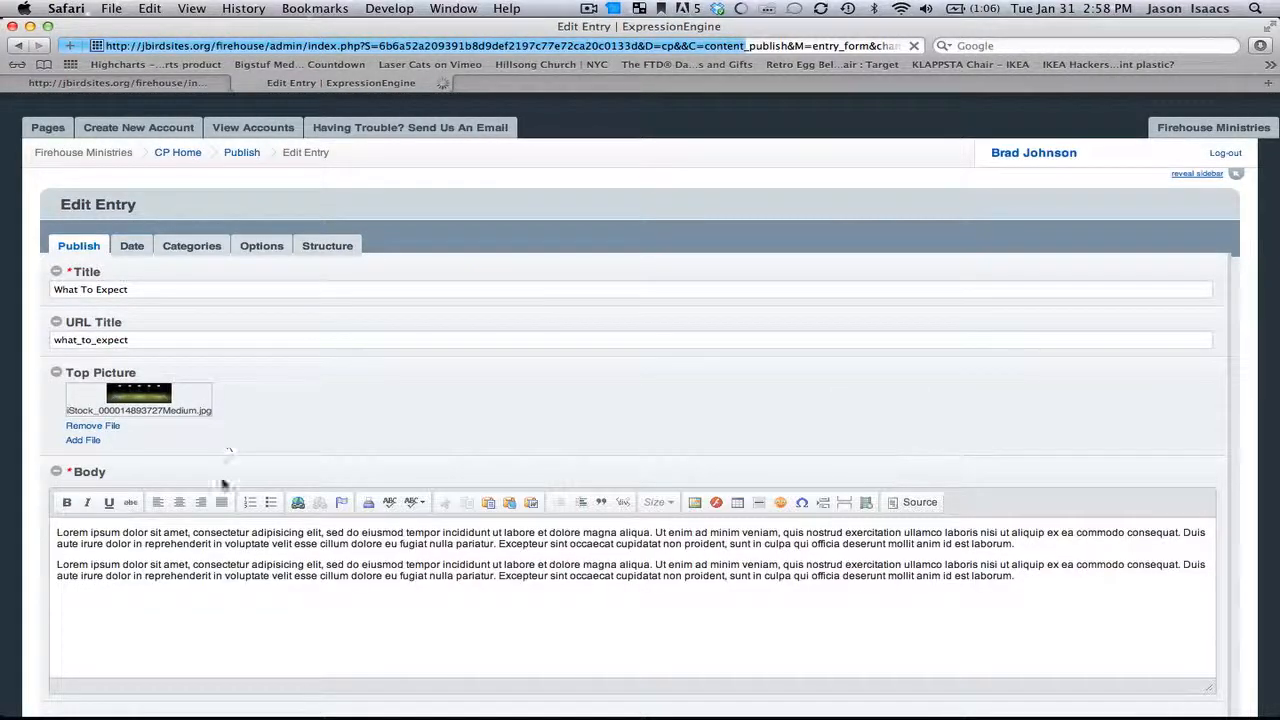
click(202, 546)
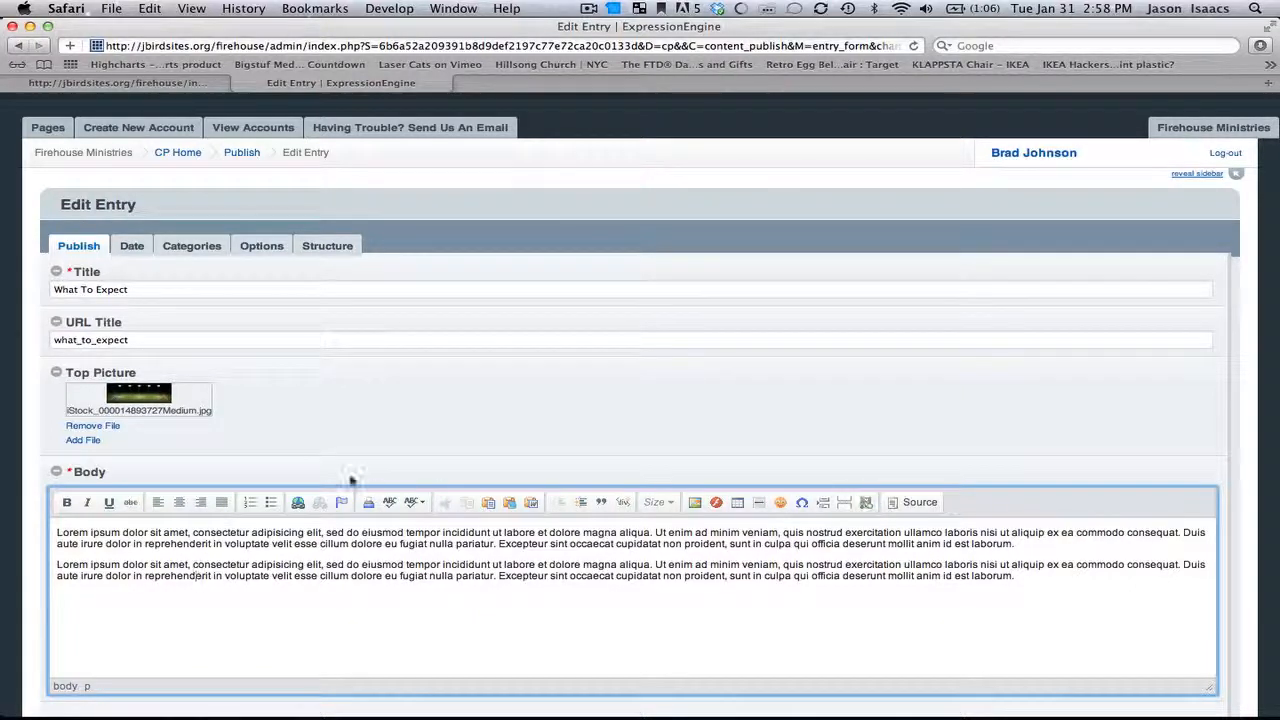
drag(57, 532, 322, 533)
click(67, 502)
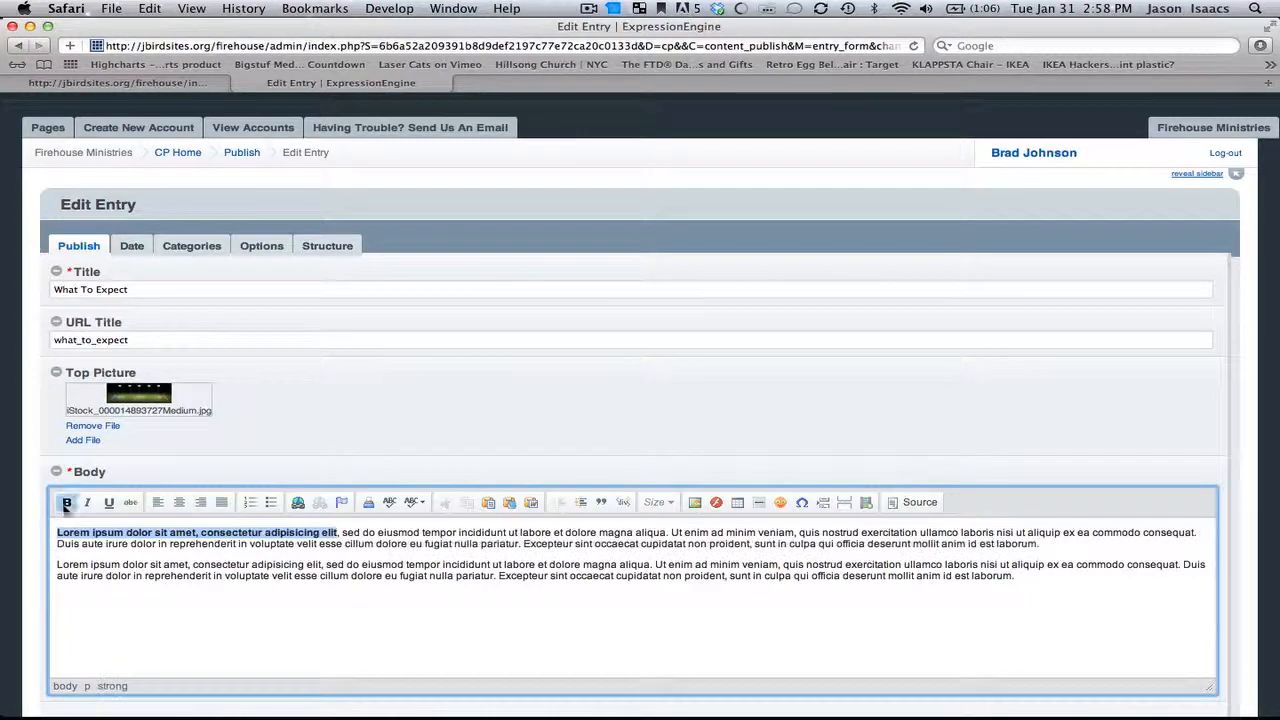
scroll(987, 488, down, 1)
scroll(987, 488, down, 3)
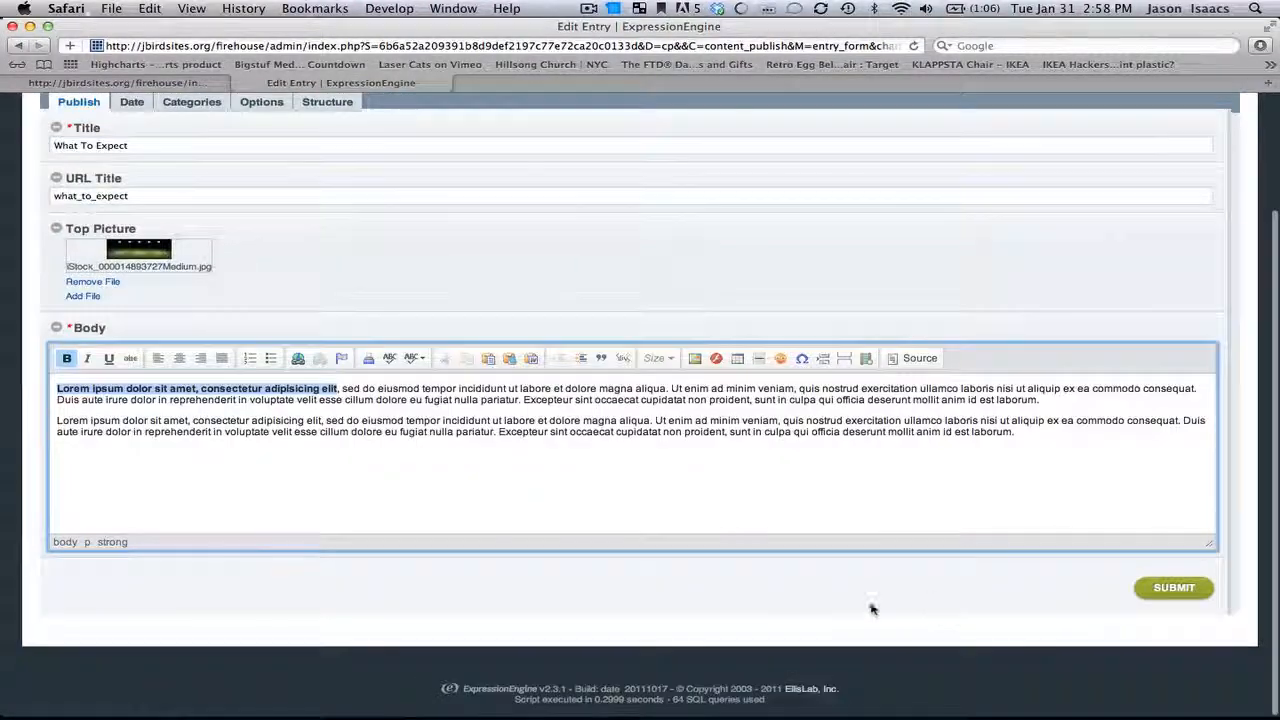
click(1174, 588)
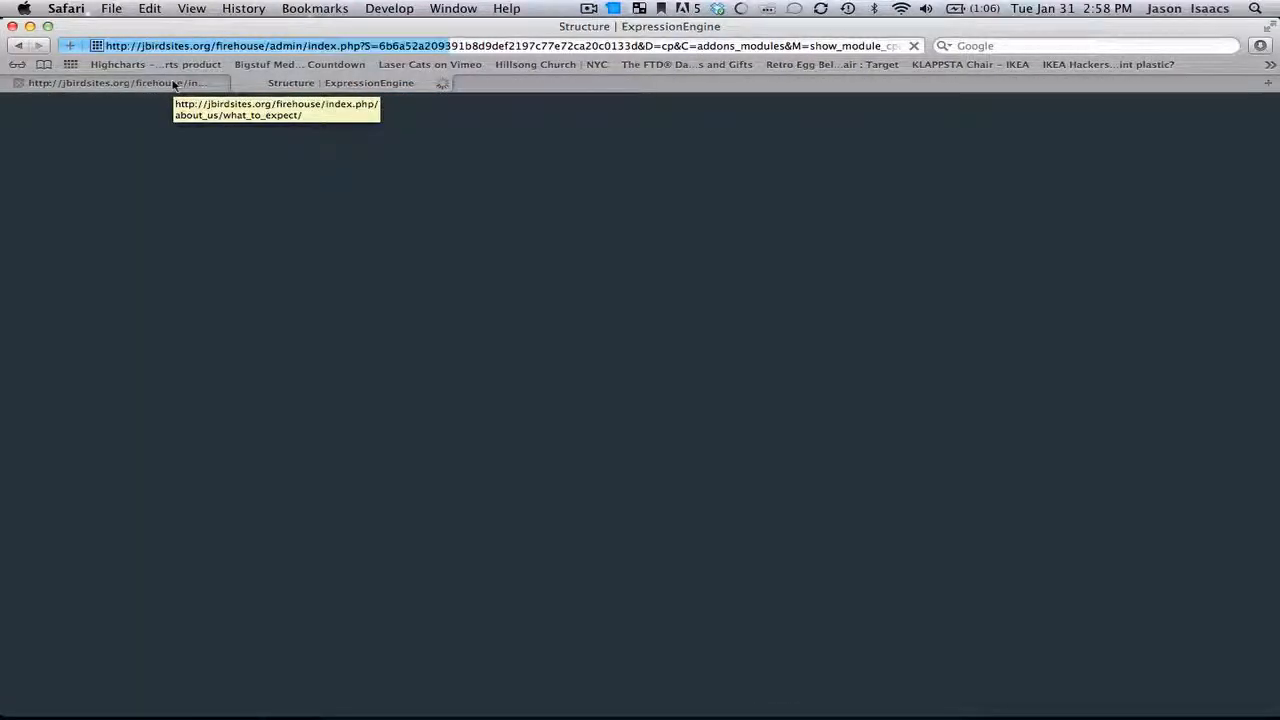
Step: Reload the live What To Expect page and inspect the bolded opening phrase
click(172, 84)
click(916, 46)
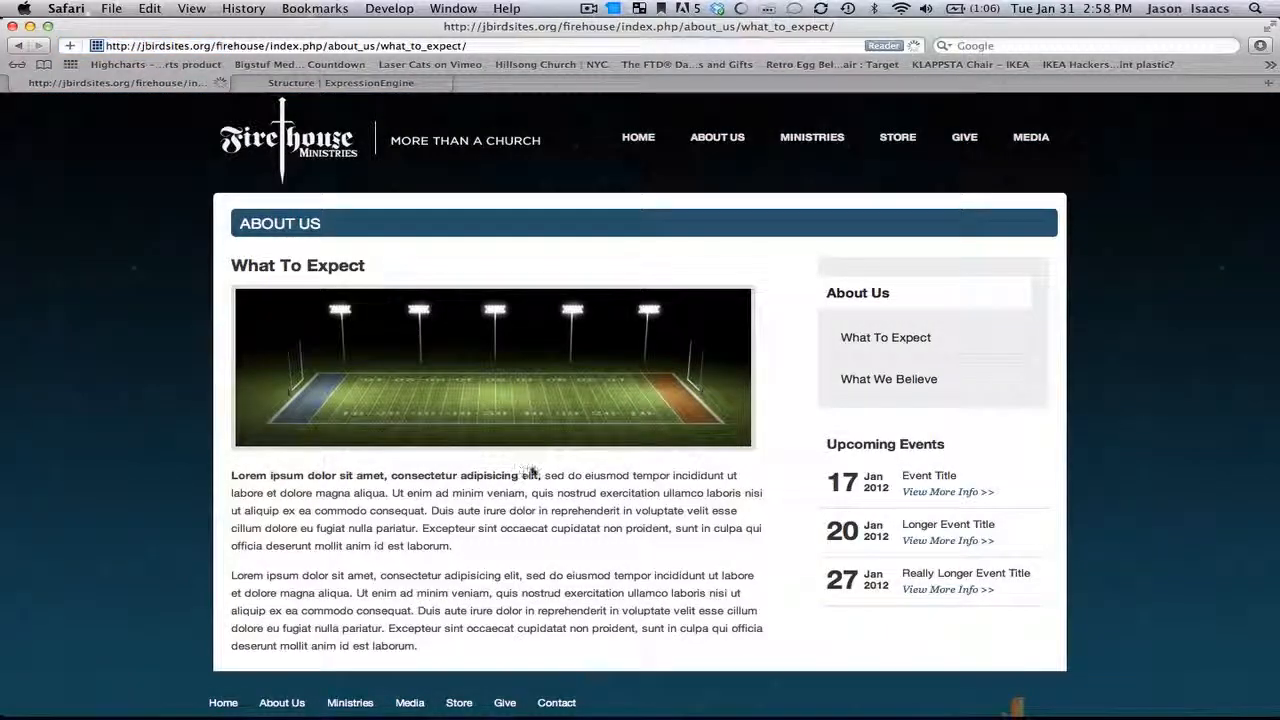
drag(538, 475, 238, 476)
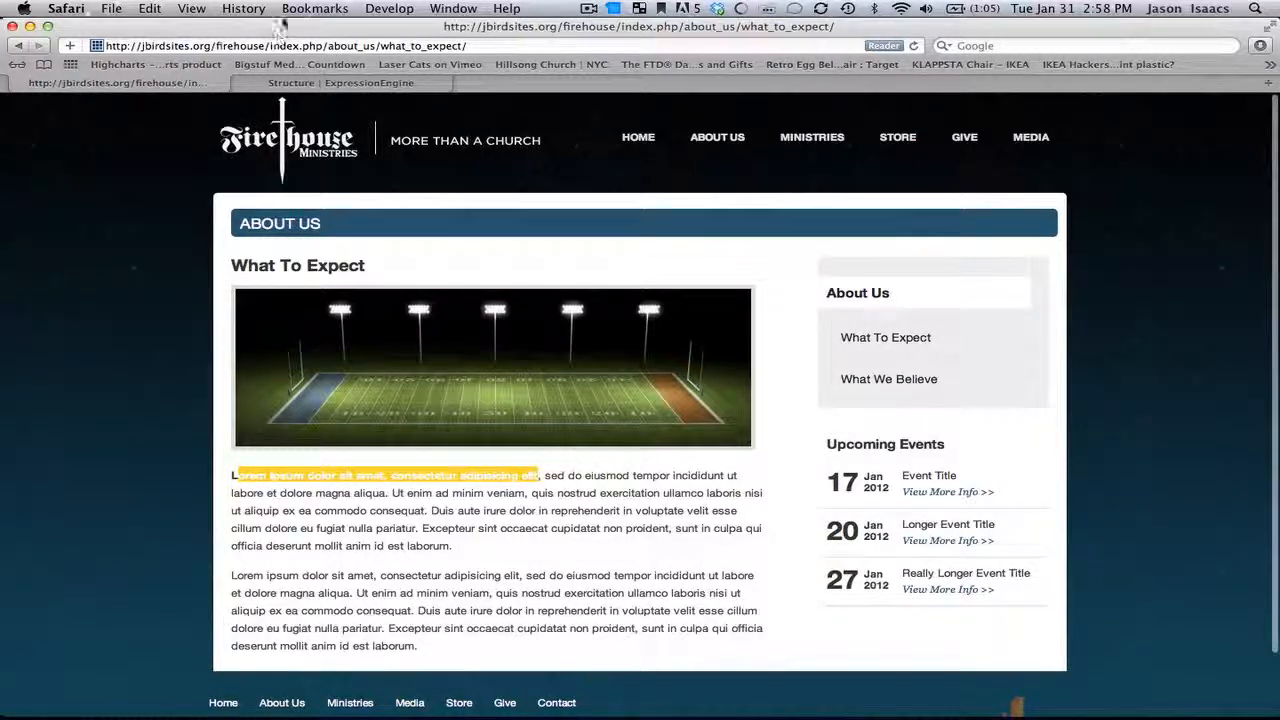
Step: Open the What To Expect entry and preview the Paste from Word and Image Properties dialogs without inserting anything
click(330, 83)
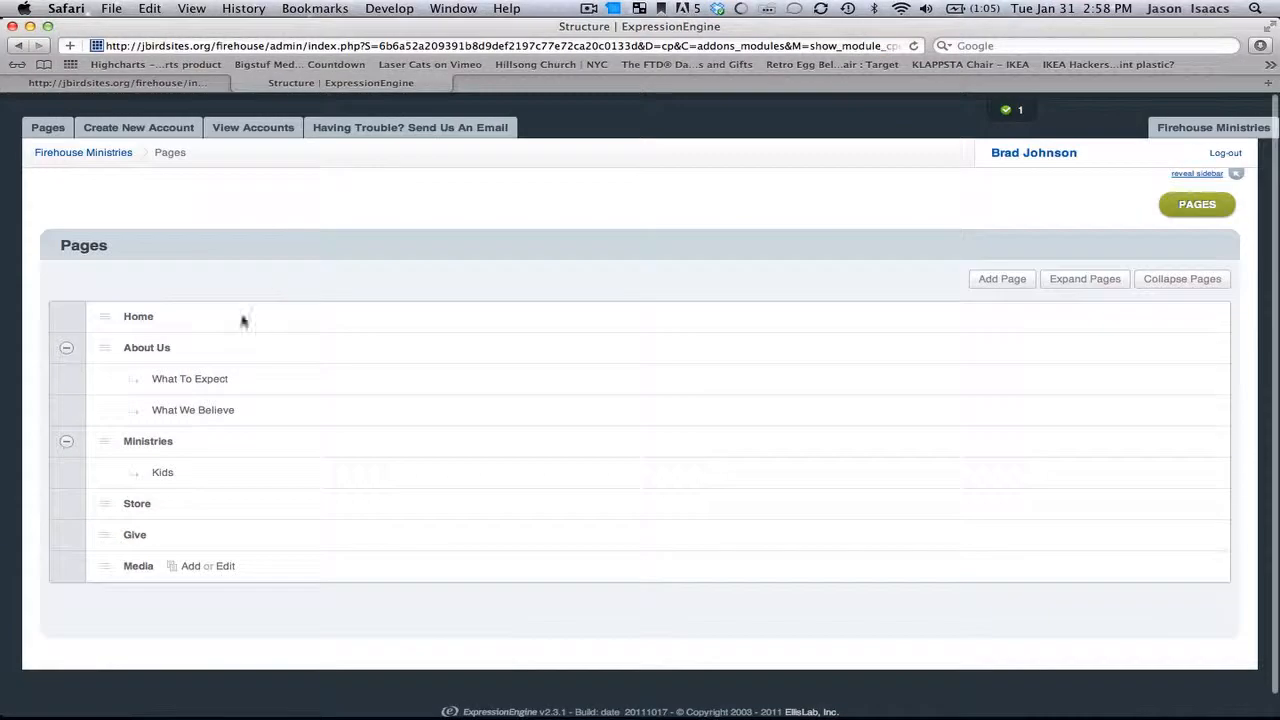
click(192, 379)
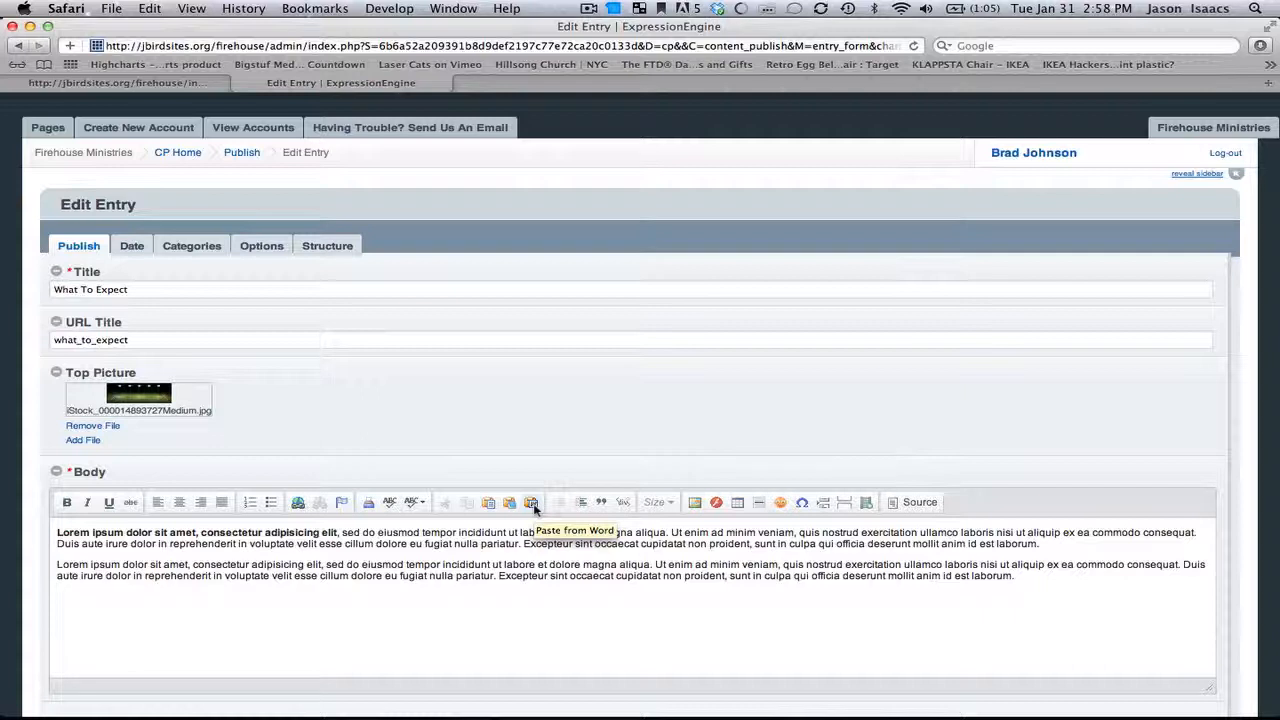
click(533, 508)
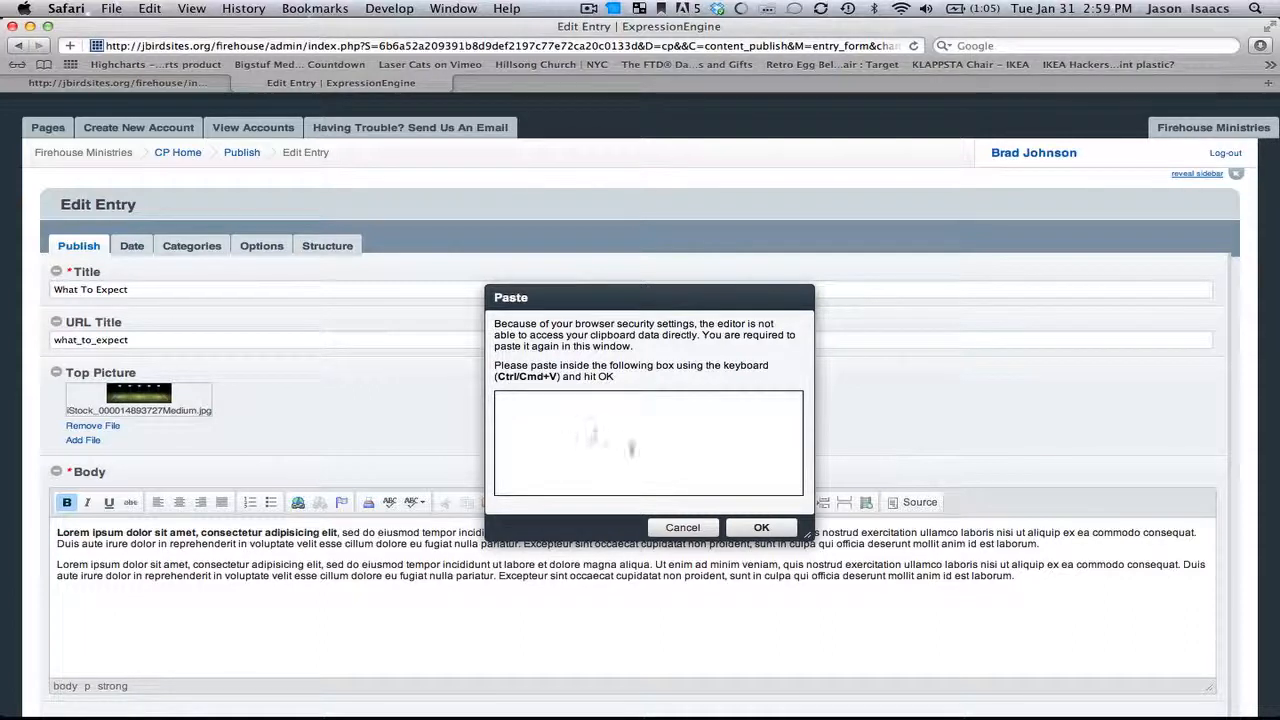
click(761, 527)
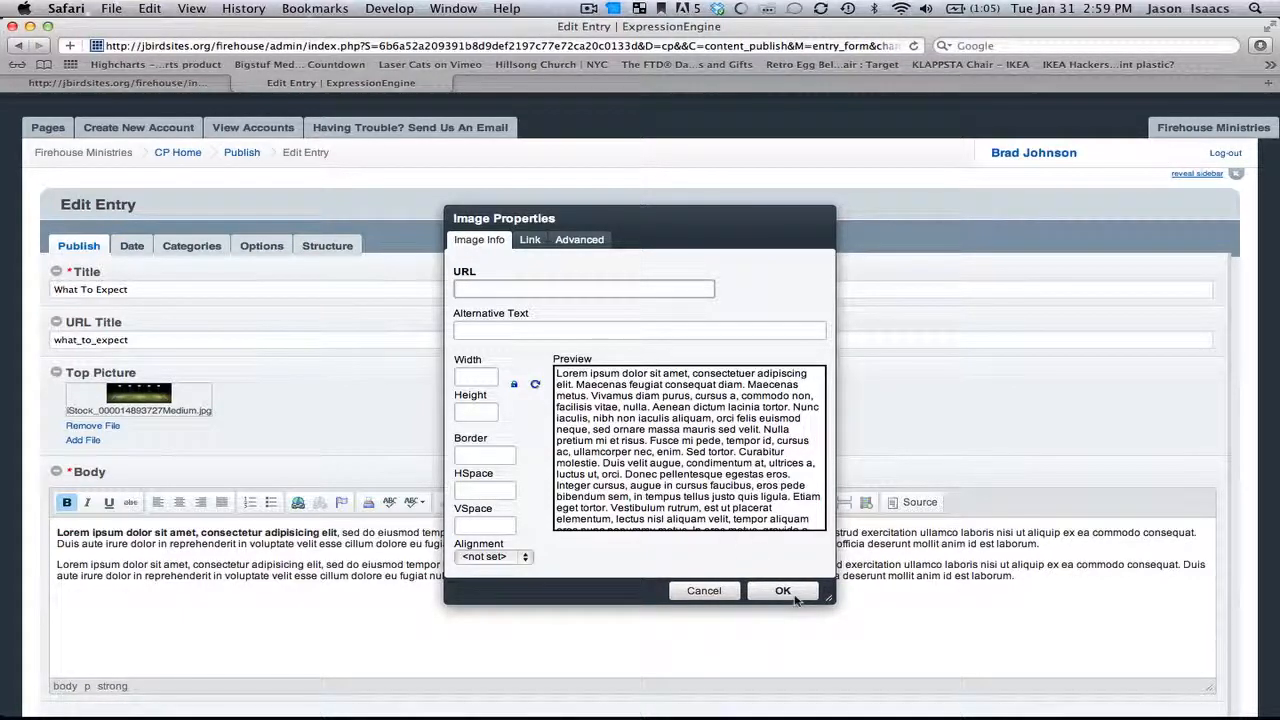
click(724, 594)
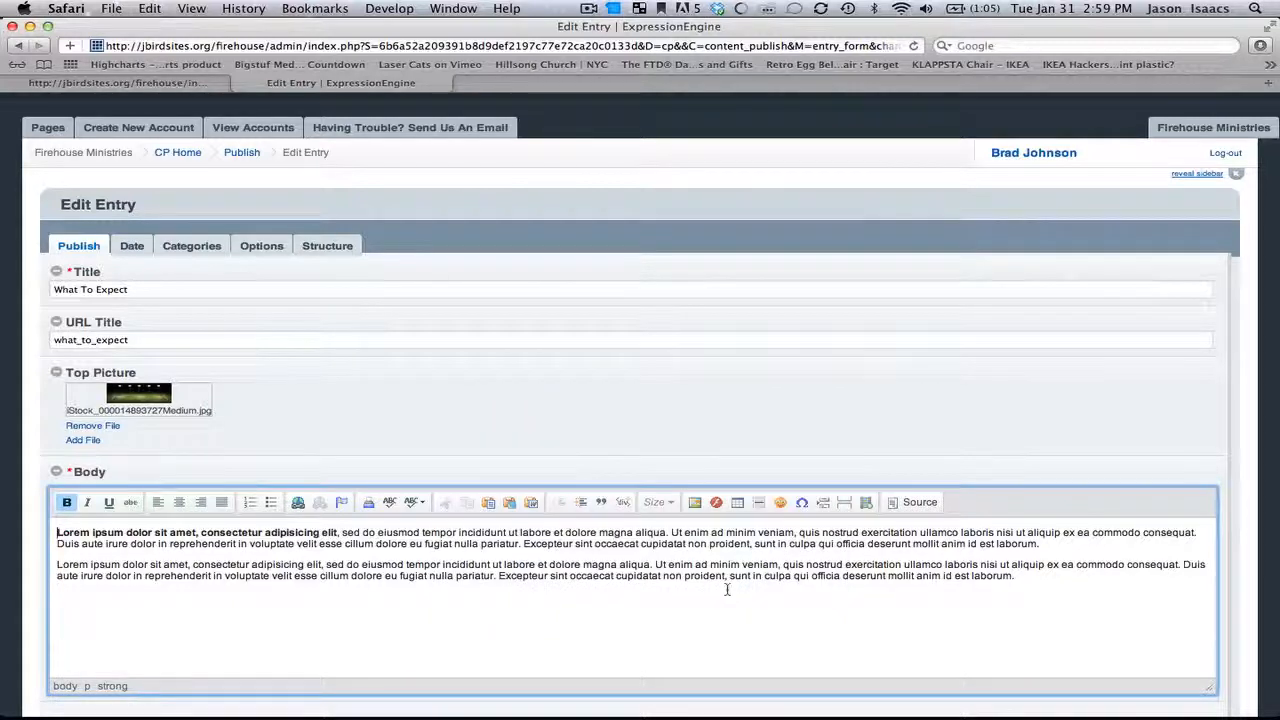
Step: Try inserting media into the body through the Embed Media dialog without any embed code
click(866, 507)
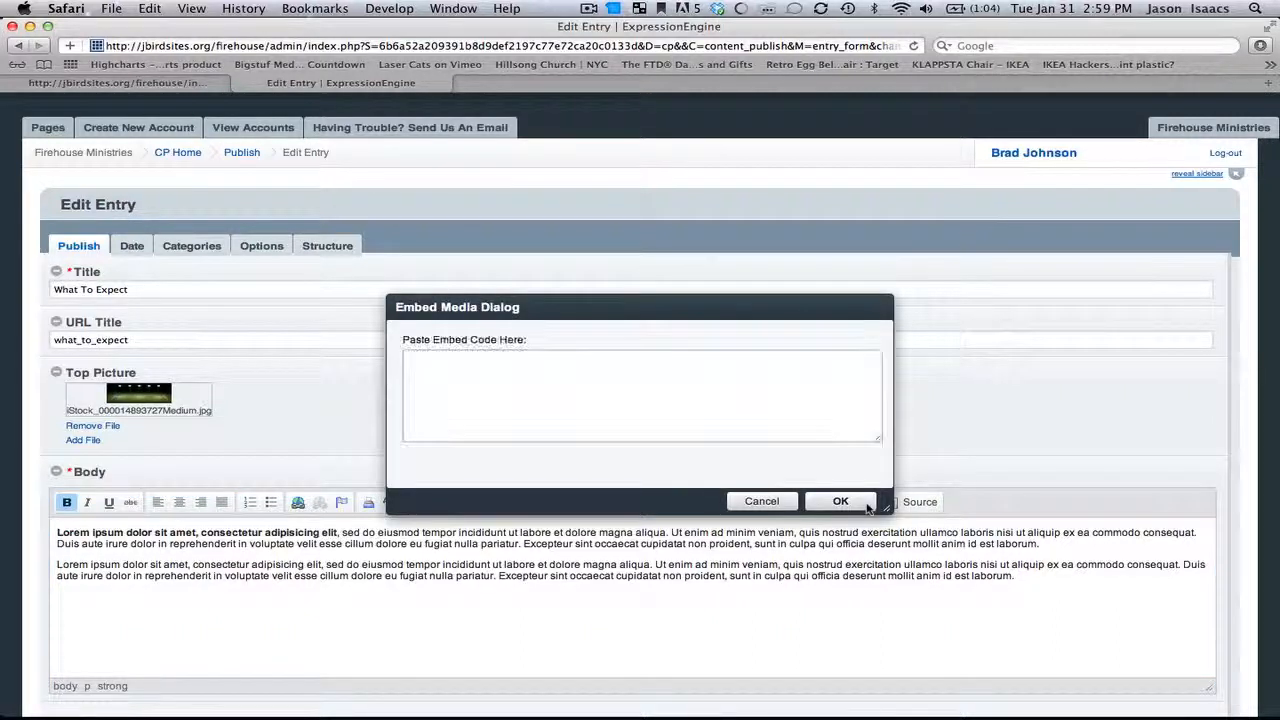
click(625, 368)
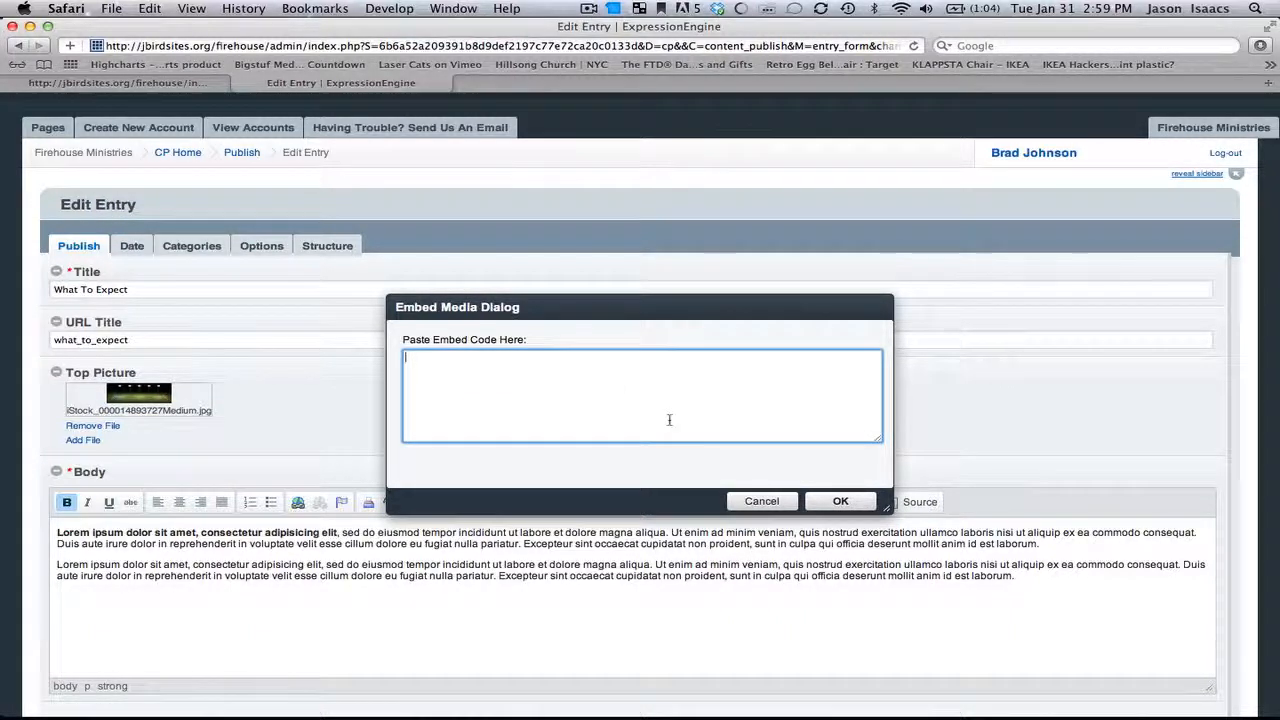
click(838, 501)
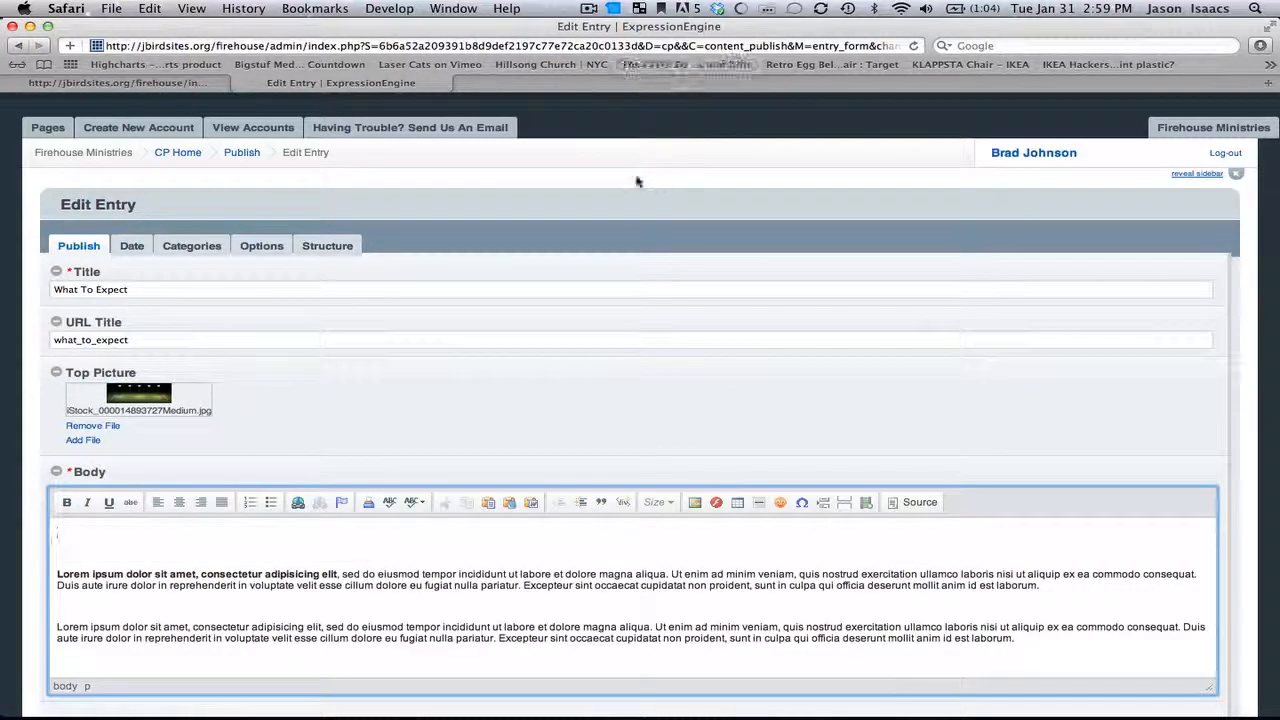
Step: Open YouTube in a new tab and search for chris tomlin how great is our god
key(super+t)
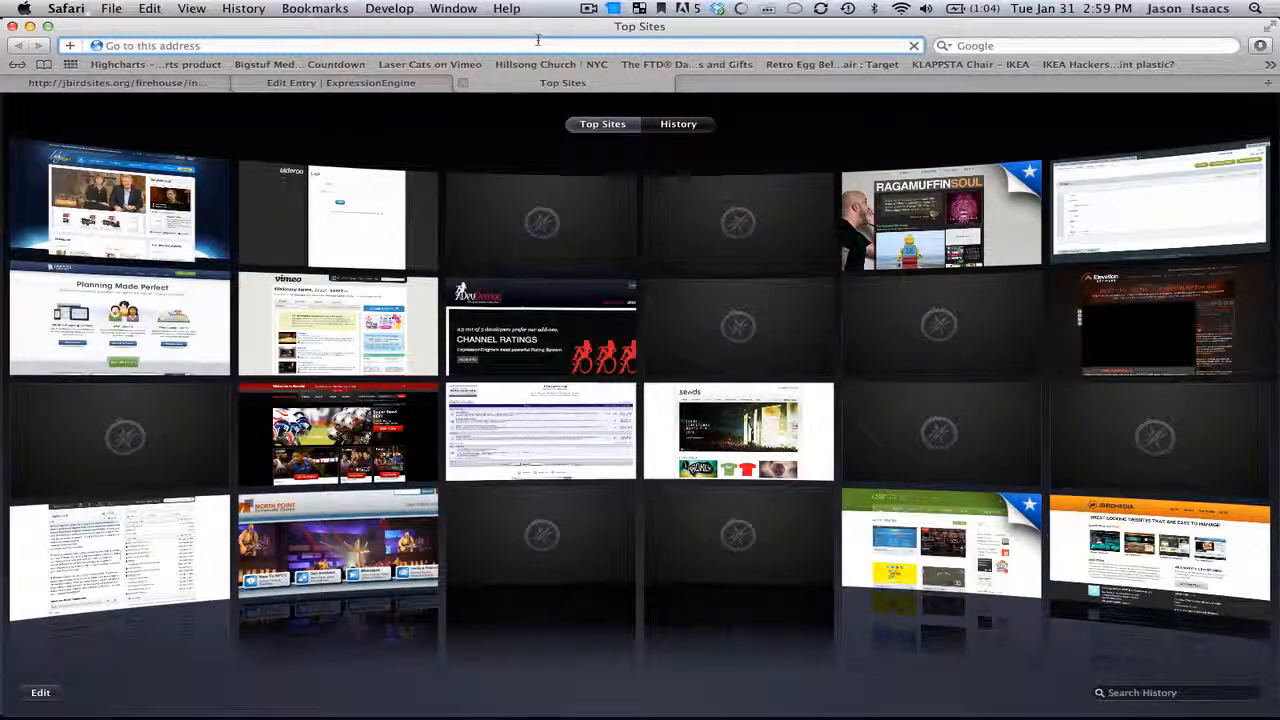
text(youtube.com/)
key(Return)
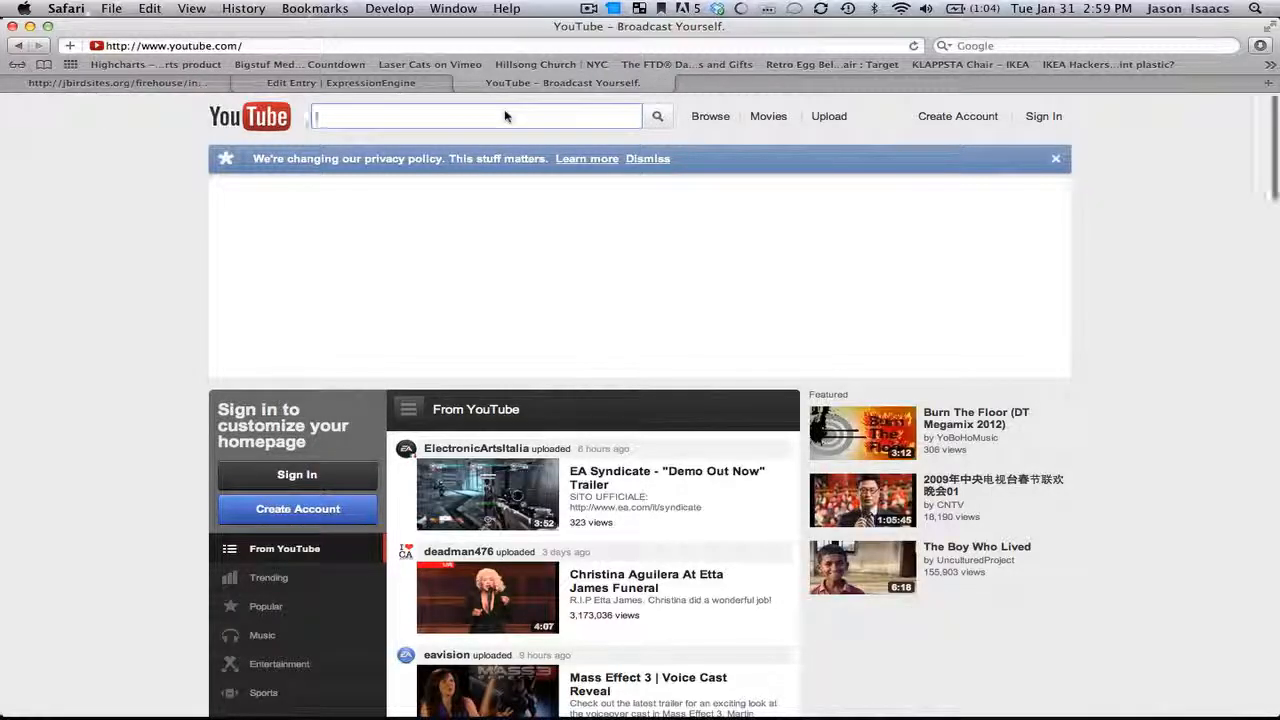
text(Chris Tomlin)
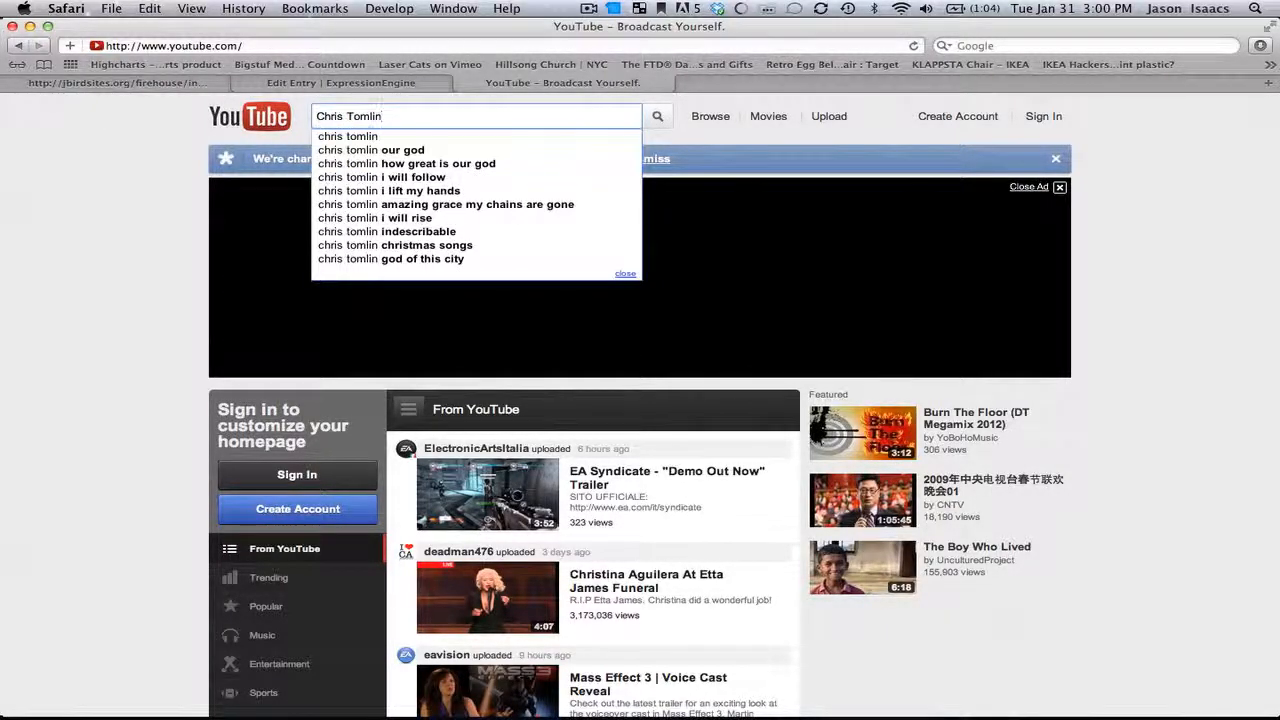
key(Down)
key(Down)
key(Down)
key(Return)
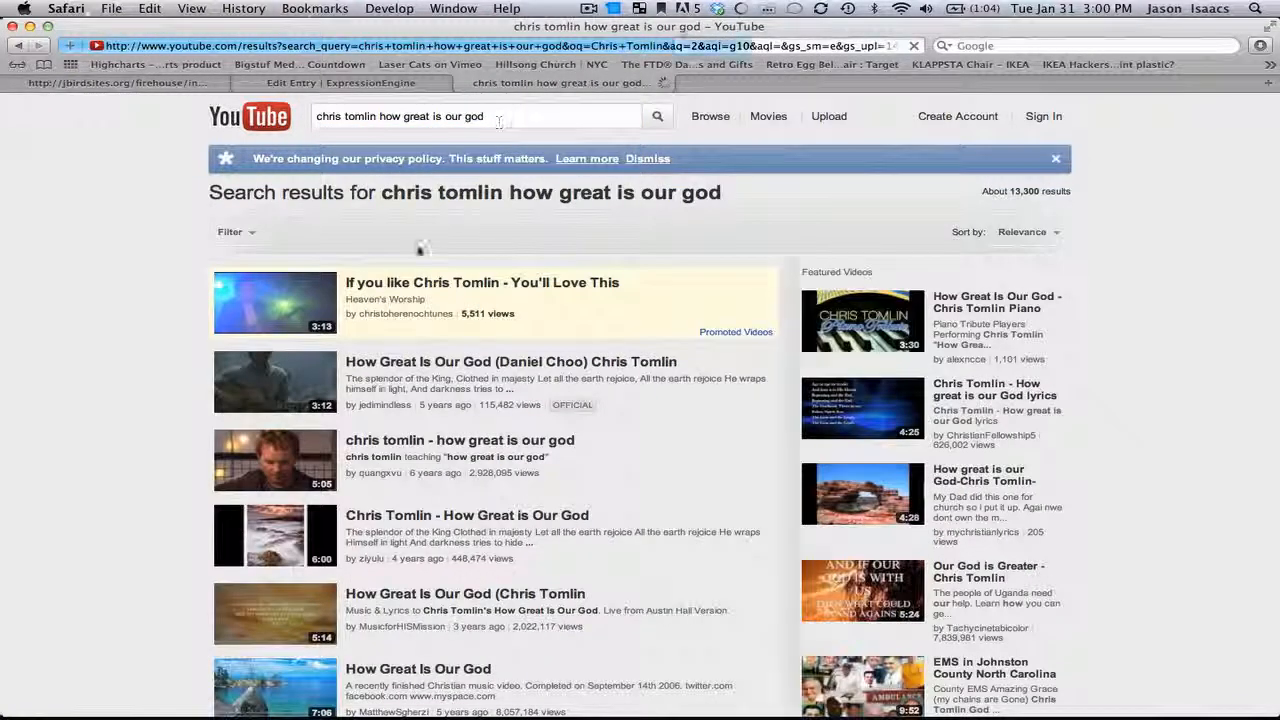
Step: Open the chris tomlin - how great is our god video and pause its playback
scroll(414, 408, down, 1)
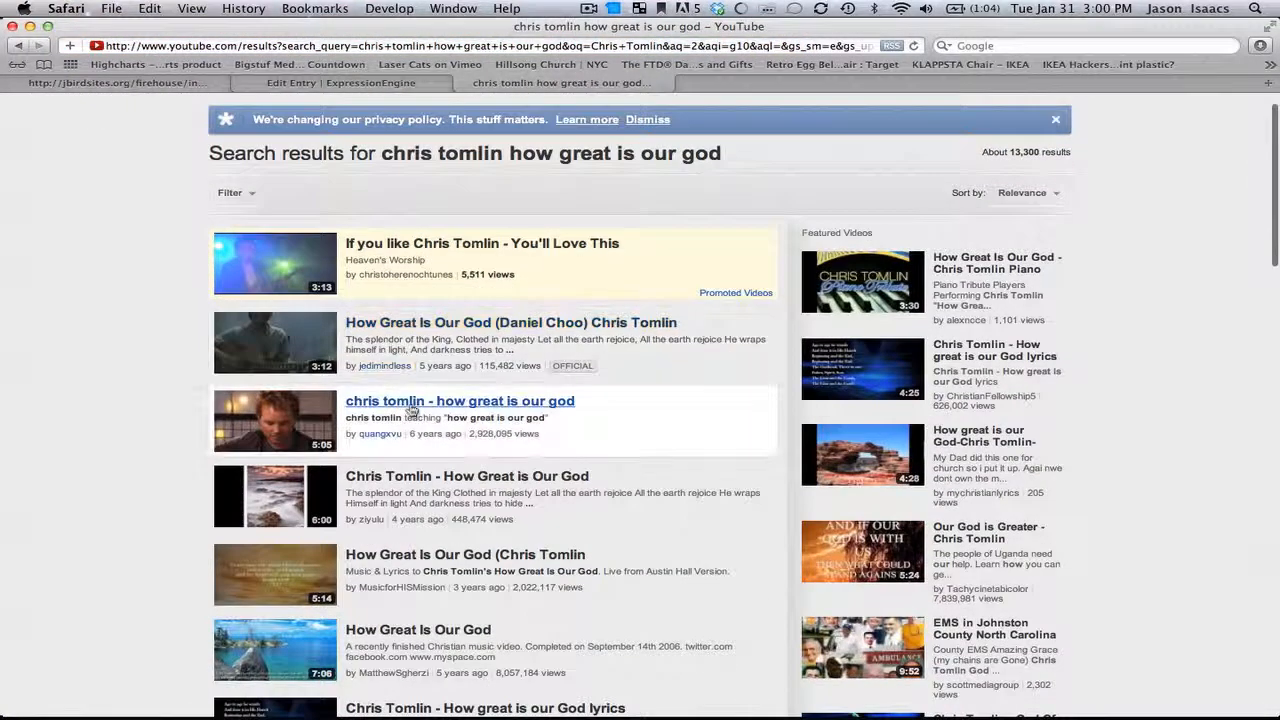
click(411, 405)
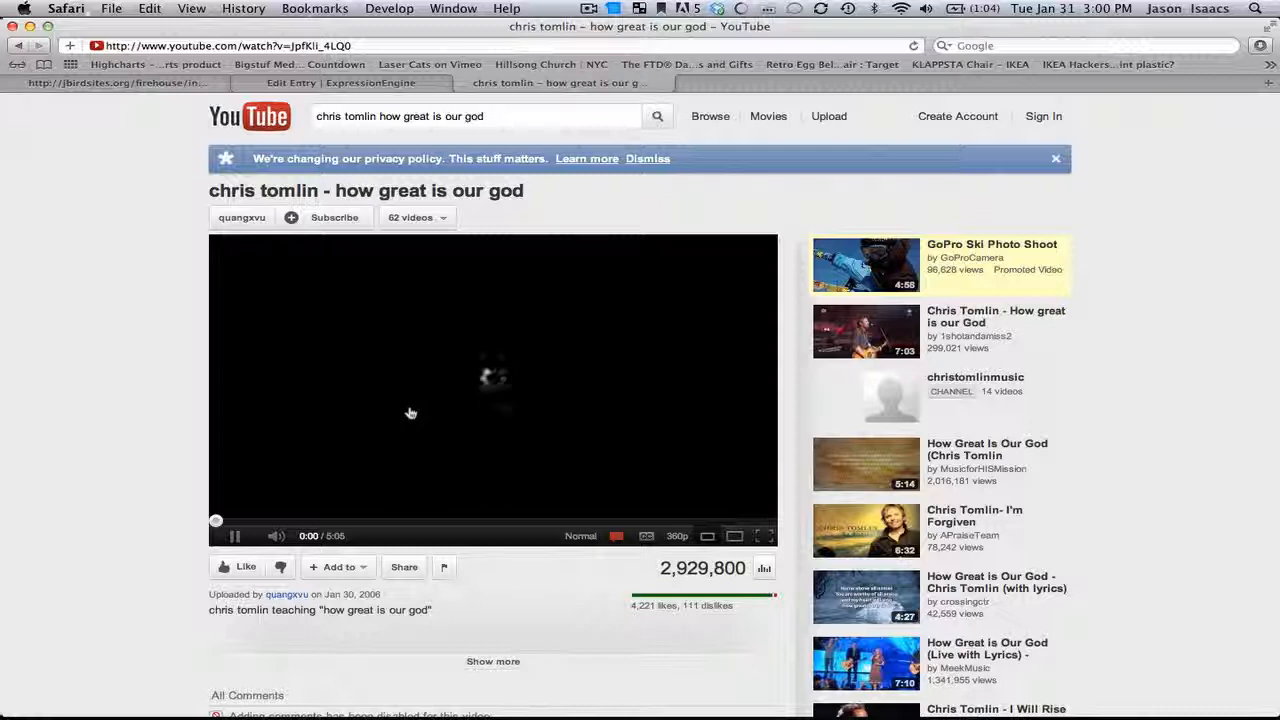
click(237, 538)
Step: Get the video's share embed code with a custom width of 600 px and select the code
scroll(534, 551, down, 3)
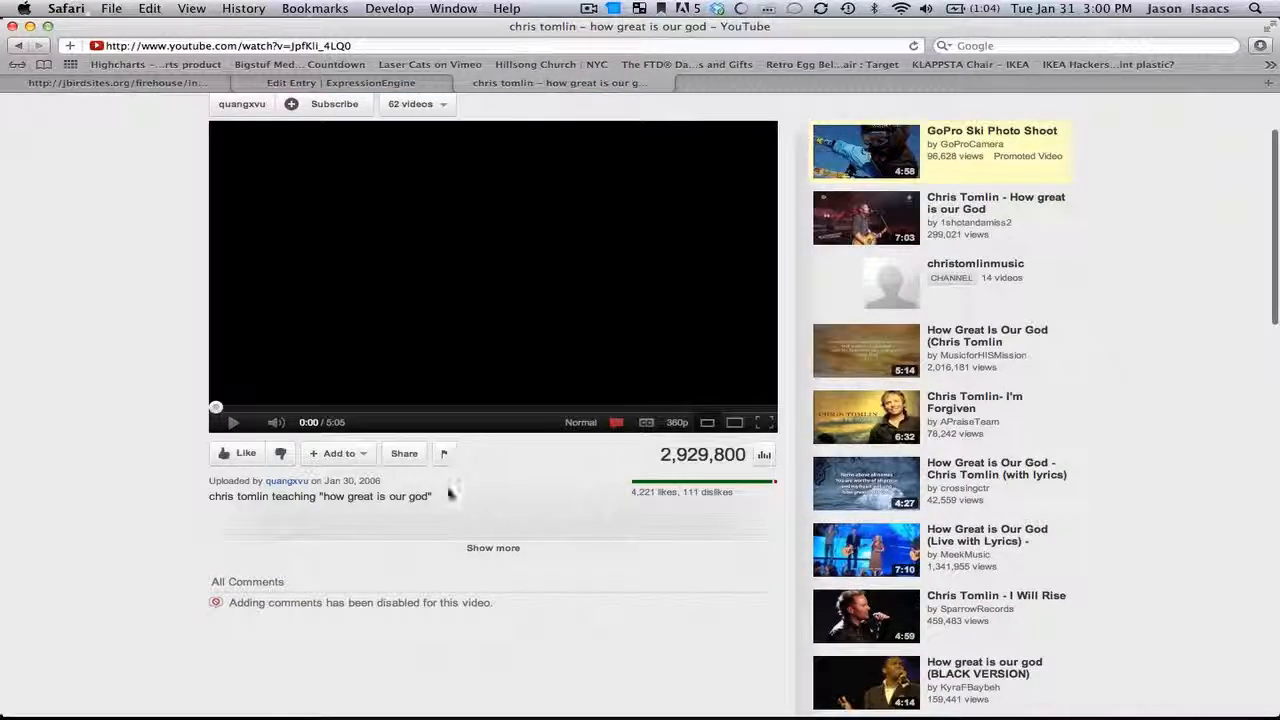
click(404, 456)
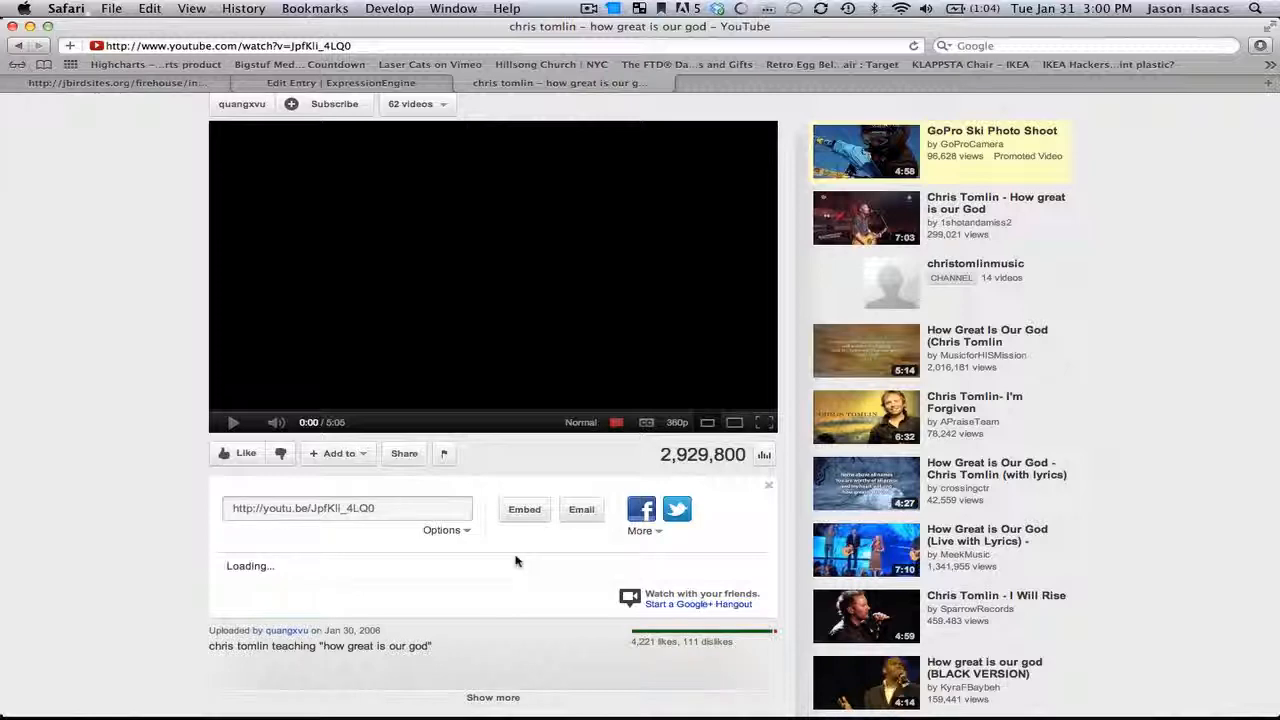
scroll(517, 562, down, 1)
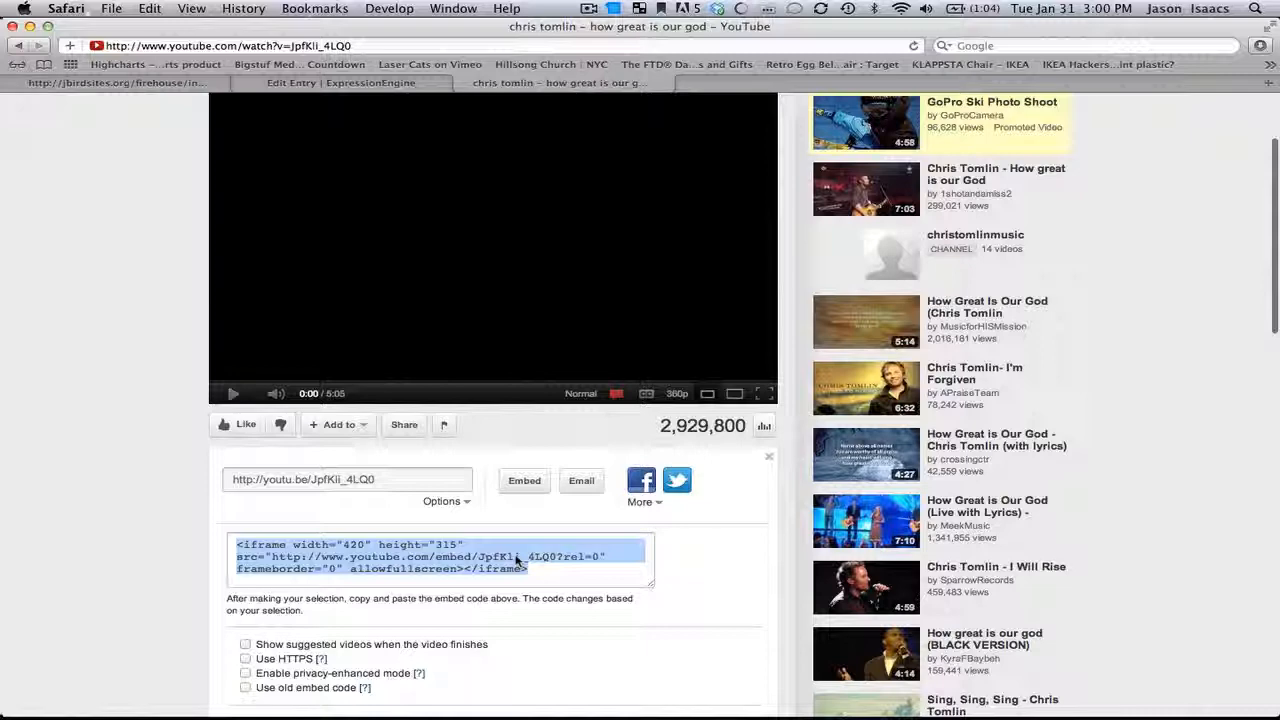
scroll(650, 520, down, 5)
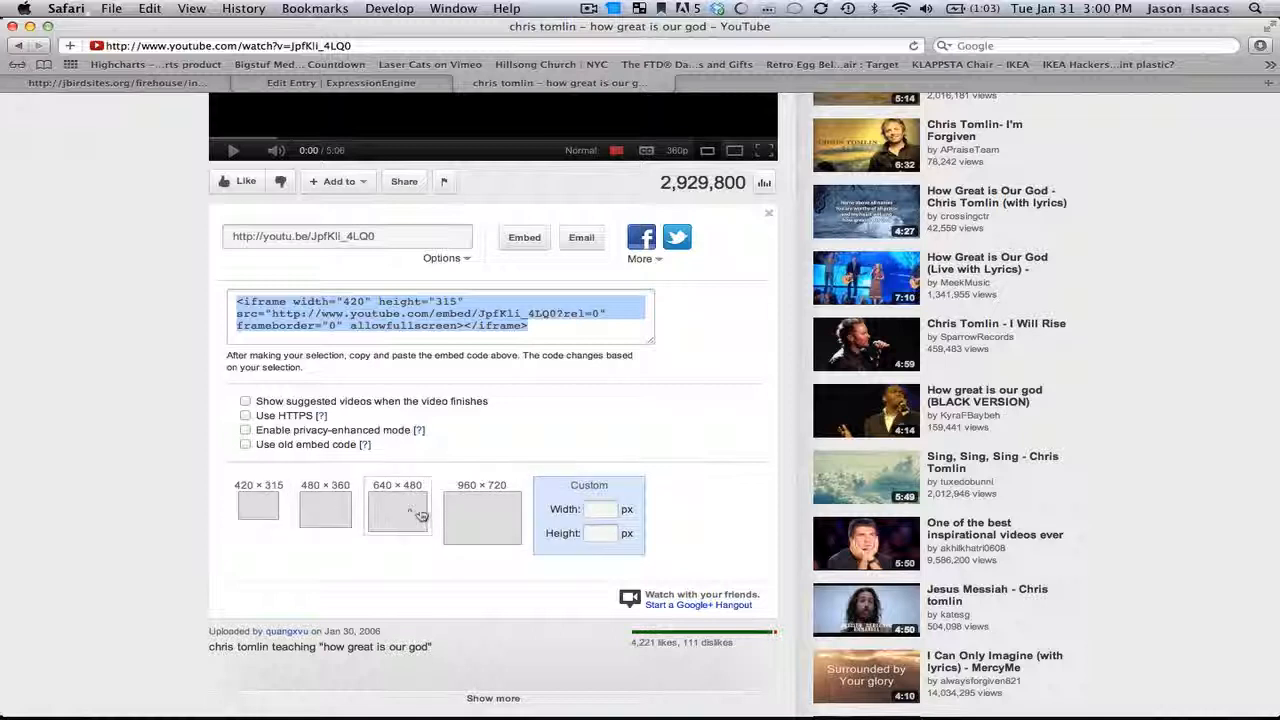
click(606, 508)
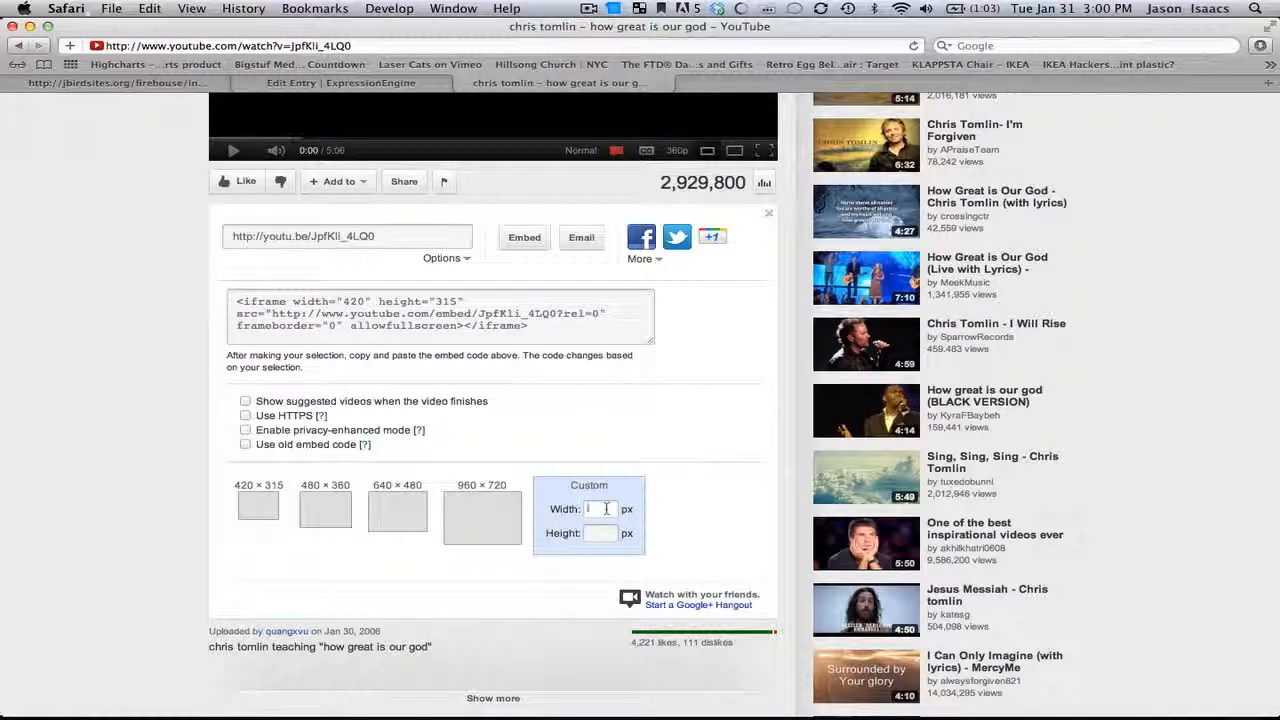
text(600)
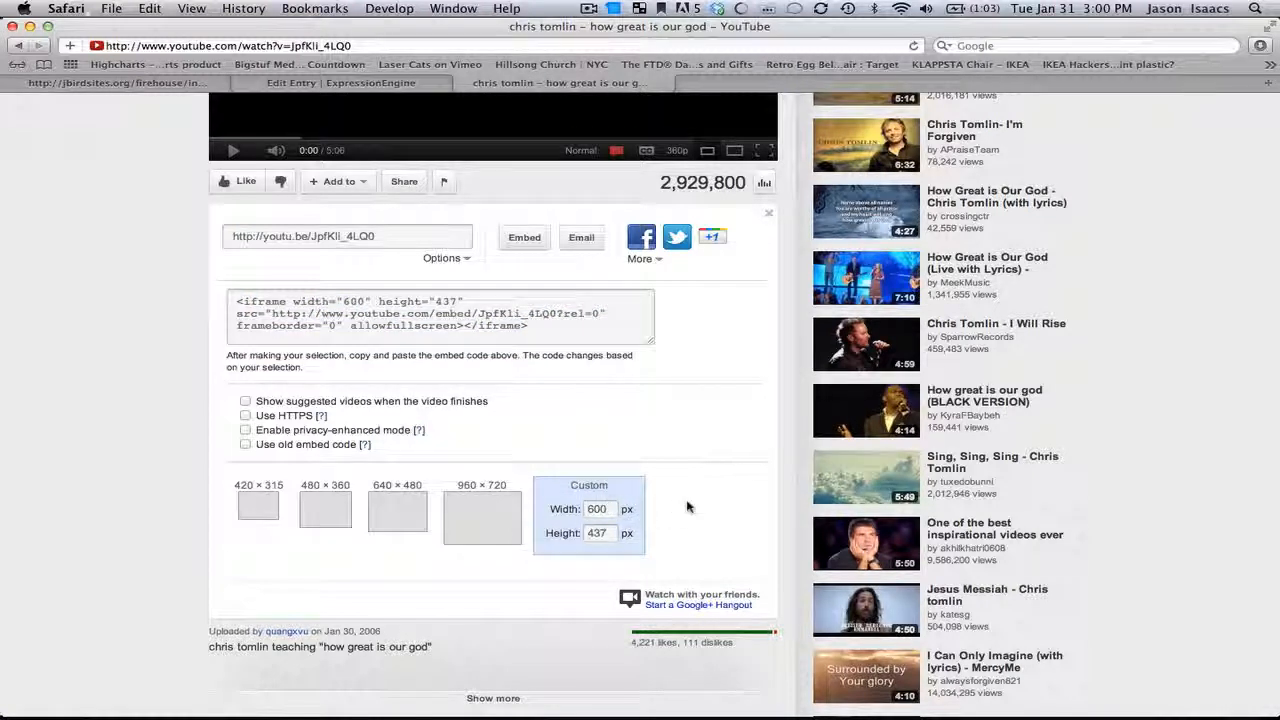
click(540, 326)
key(super+c)
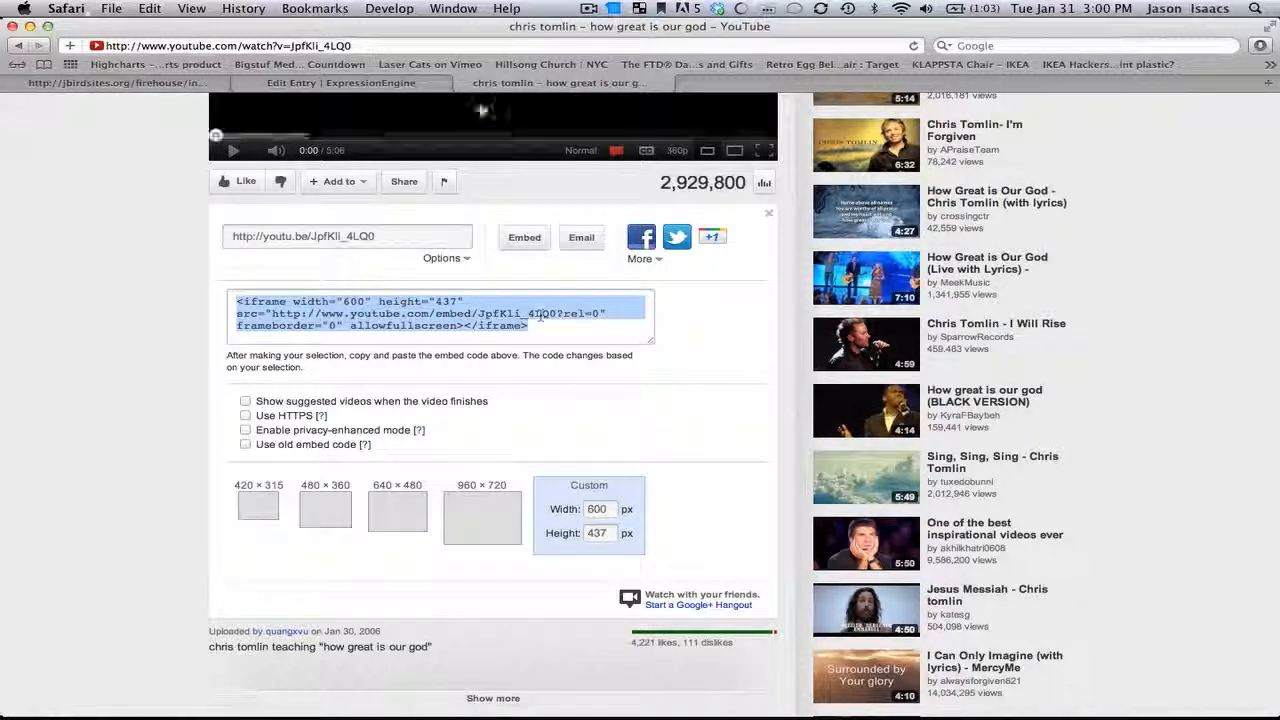
Step: Return to the entry editor and remove the empty lines above and between the body paragraphs
key(ctrl+shift+Tab)
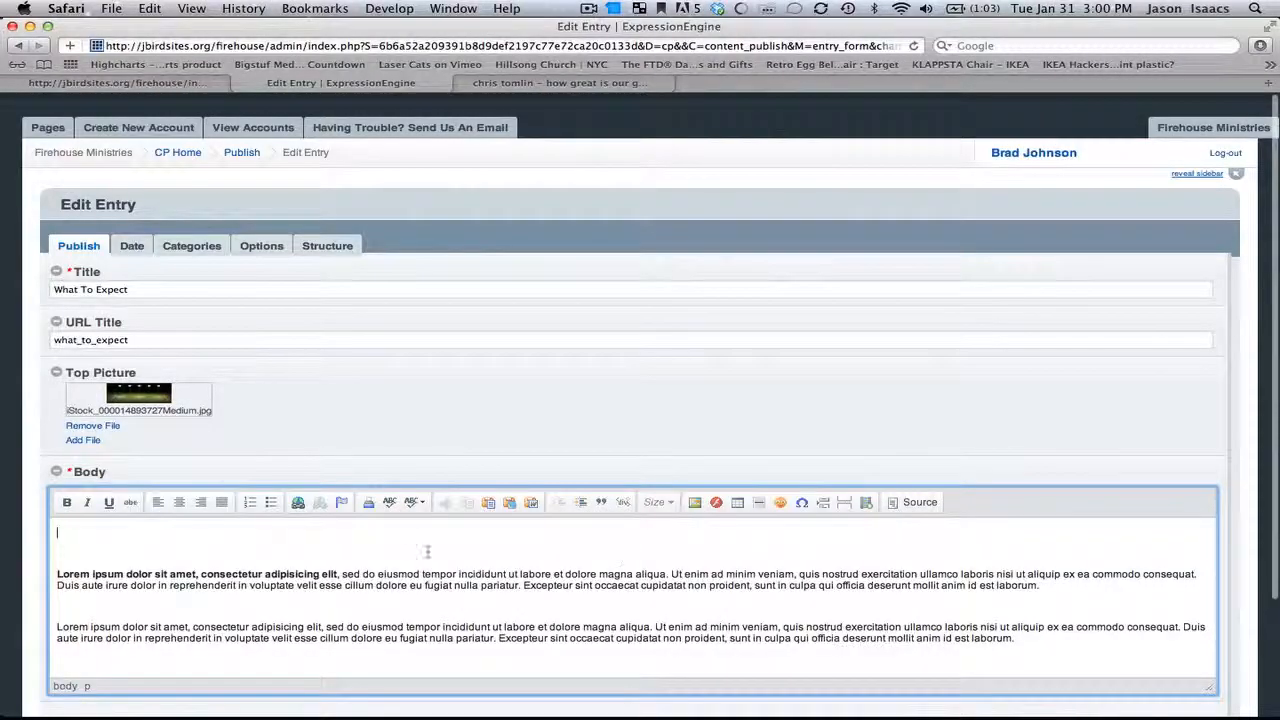
key(Down)
key(BackSpace)
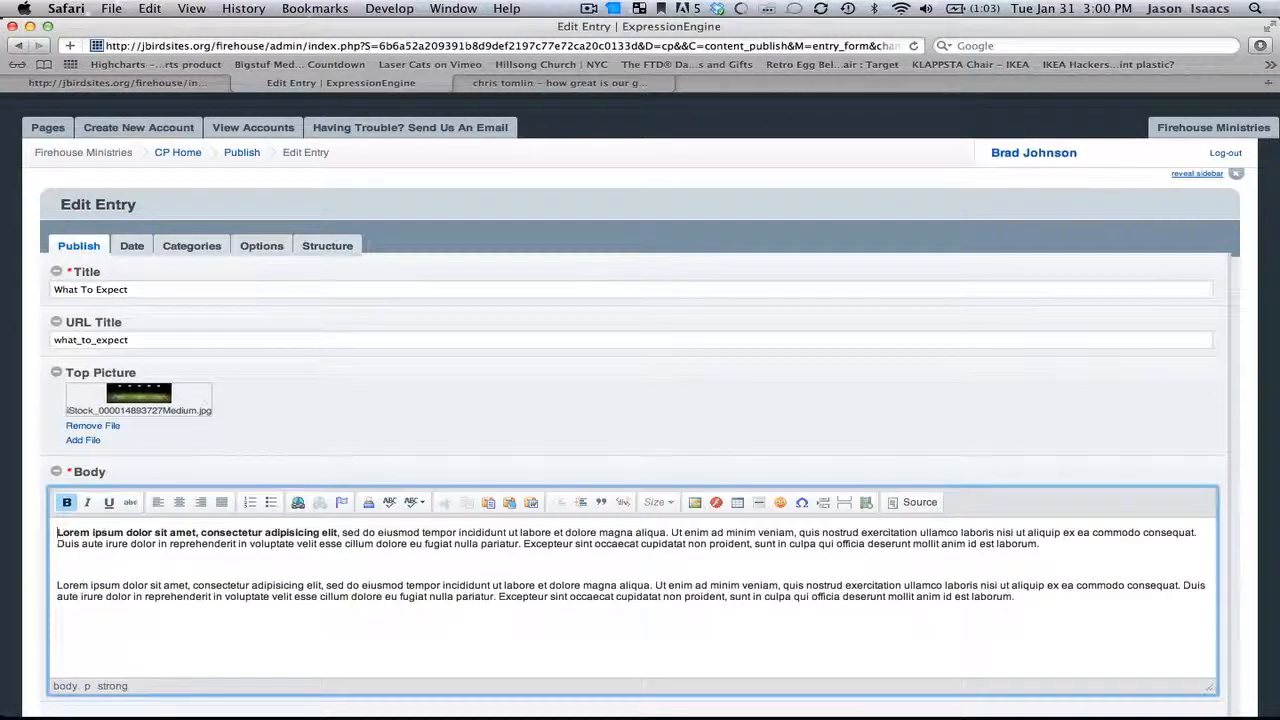
key(Down)
key(Down)
key(BackSpace)
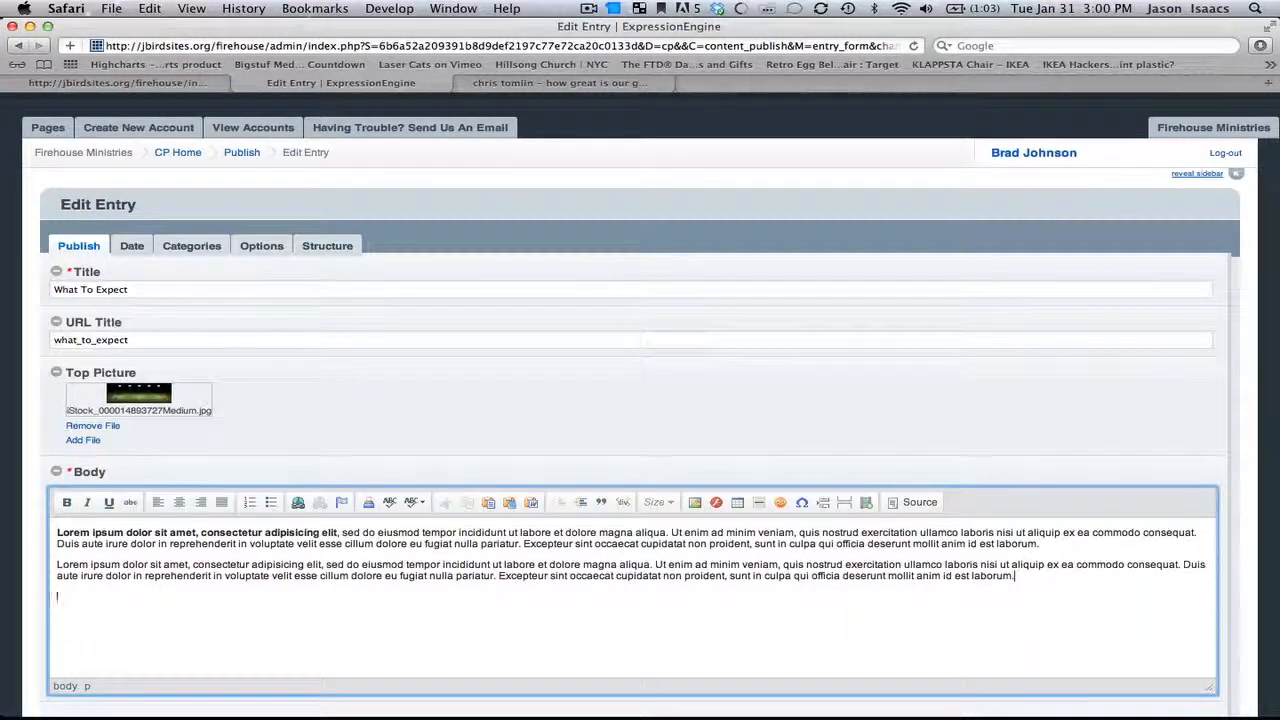
Step: Insert the copied YouTube embed code at the end of the body through the Embed Media dialog
click(866, 502)
click(614, 403)
key(super+v)
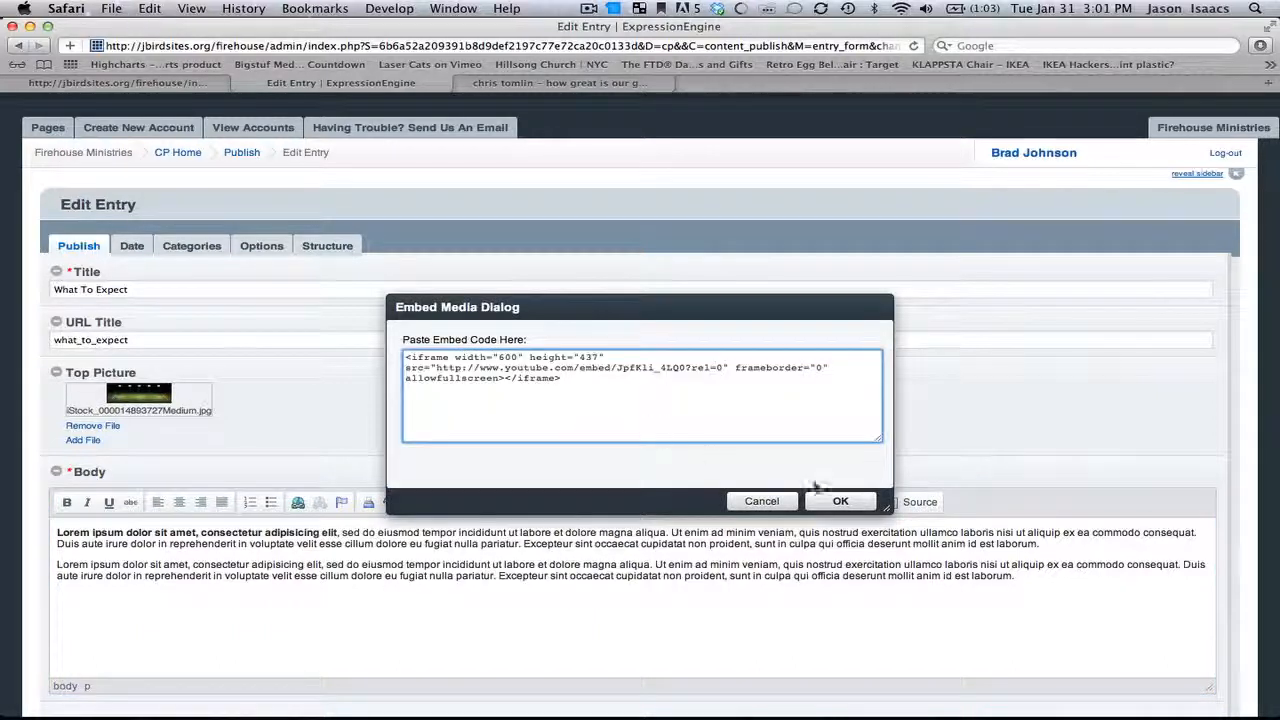
click(840, 502)
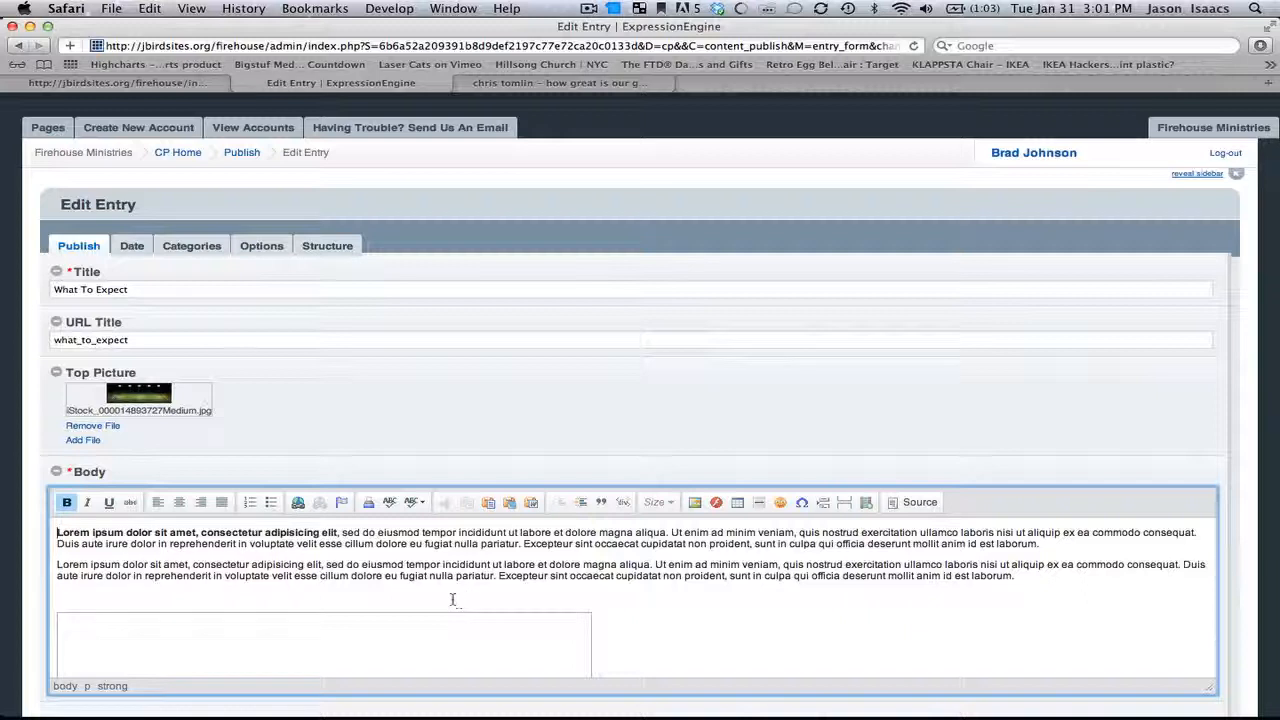
Step: Submit the edited What To Expect entry
scroll(680, 614, down, 5)
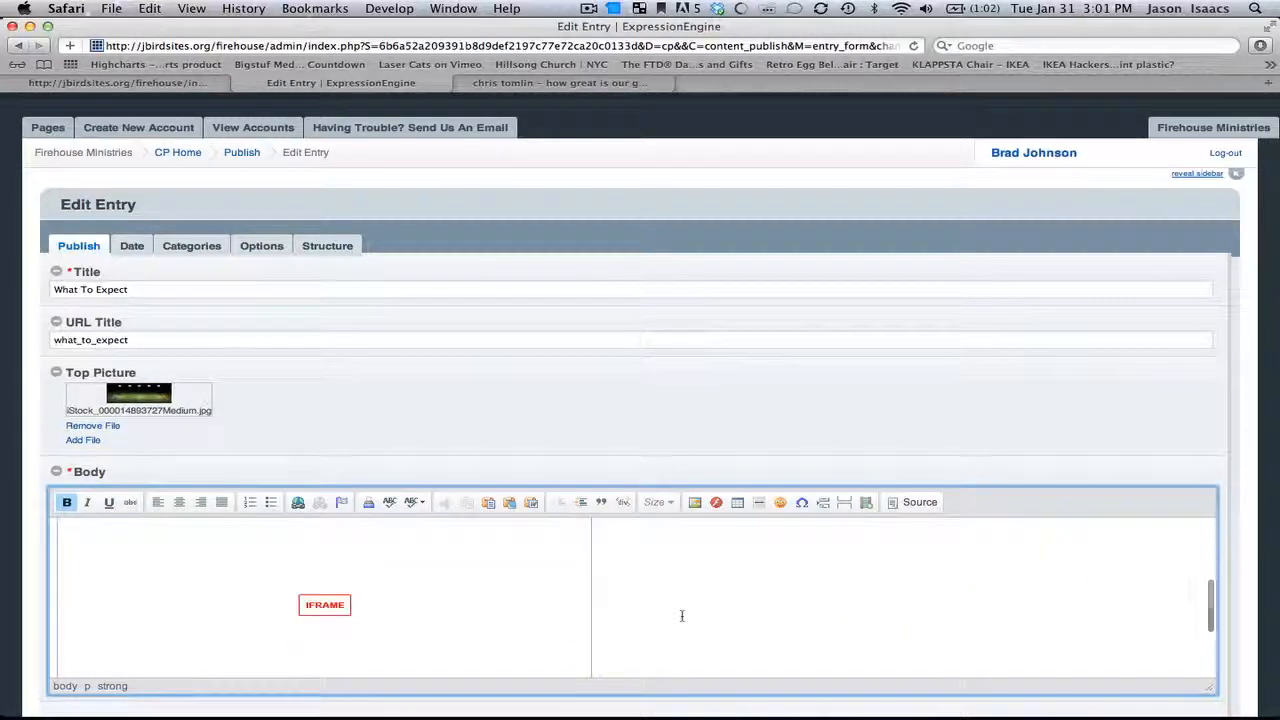
scroll(682, 612, down, 3)
scroll(796, 582, down, 3)
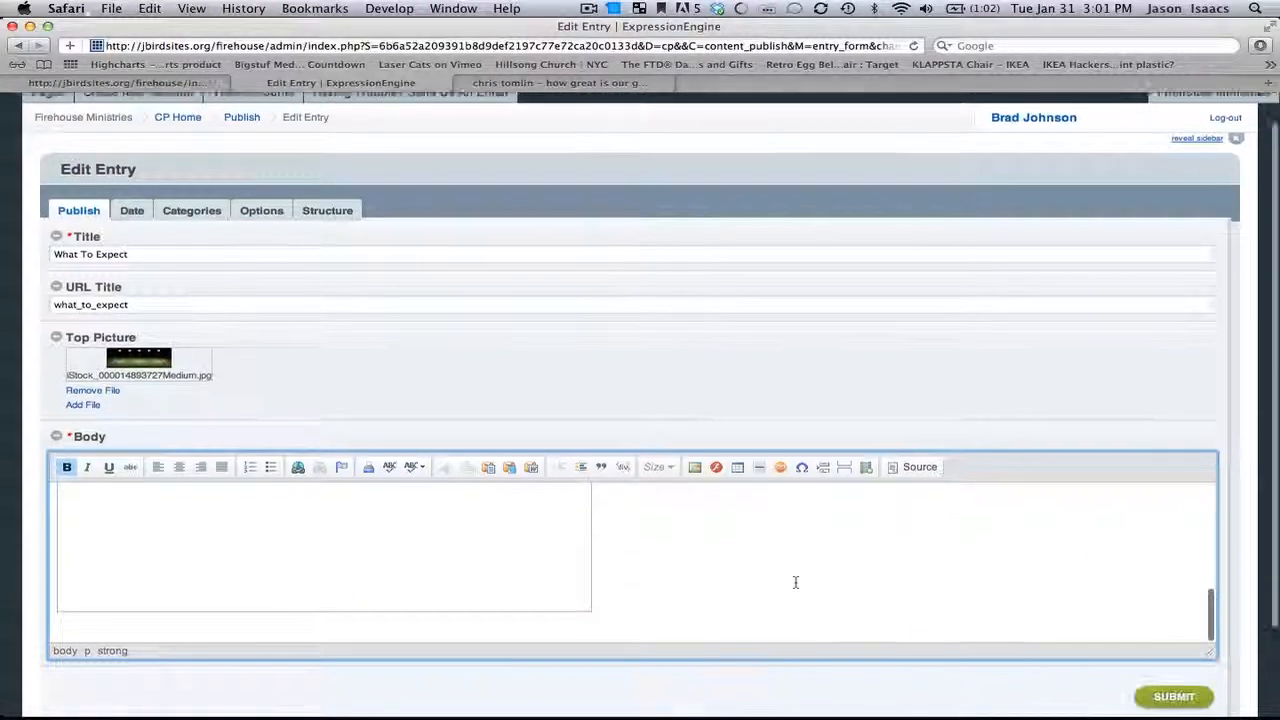
click(1160, 679)
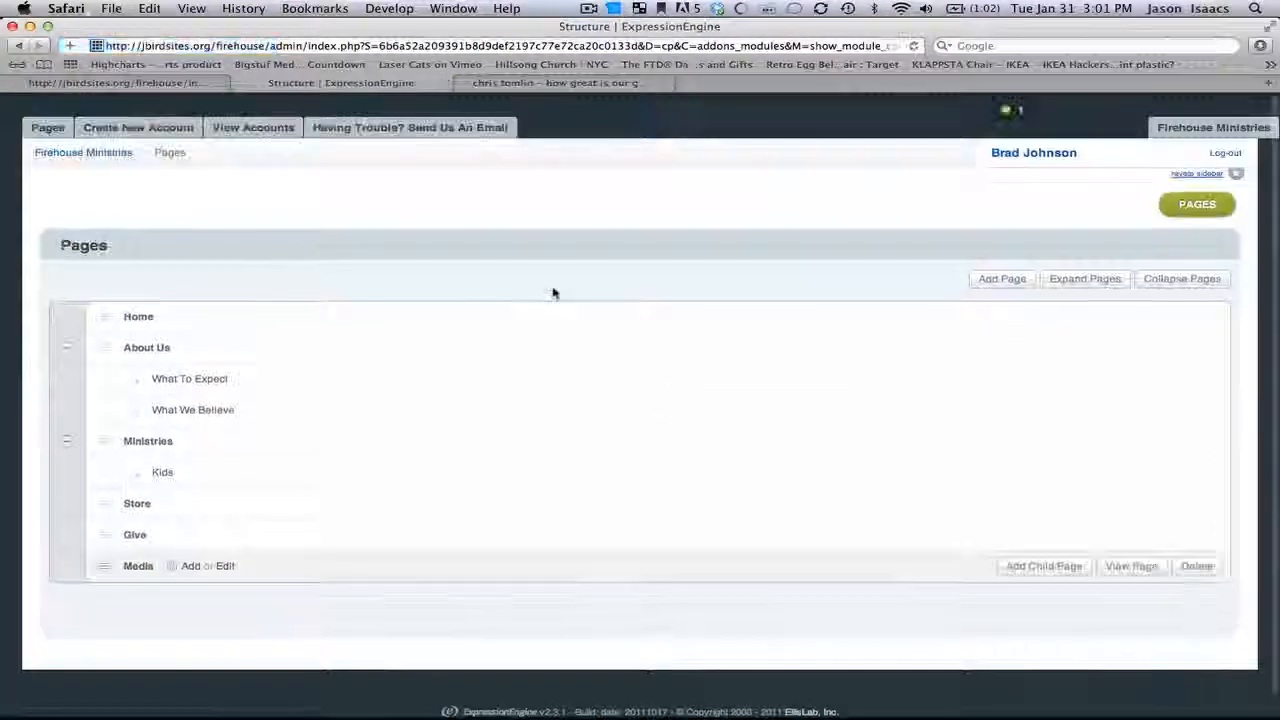
Step: Reload the live What To Expect page and review its picture, text and embedded video before going back to the Pages list
click(204, 84)
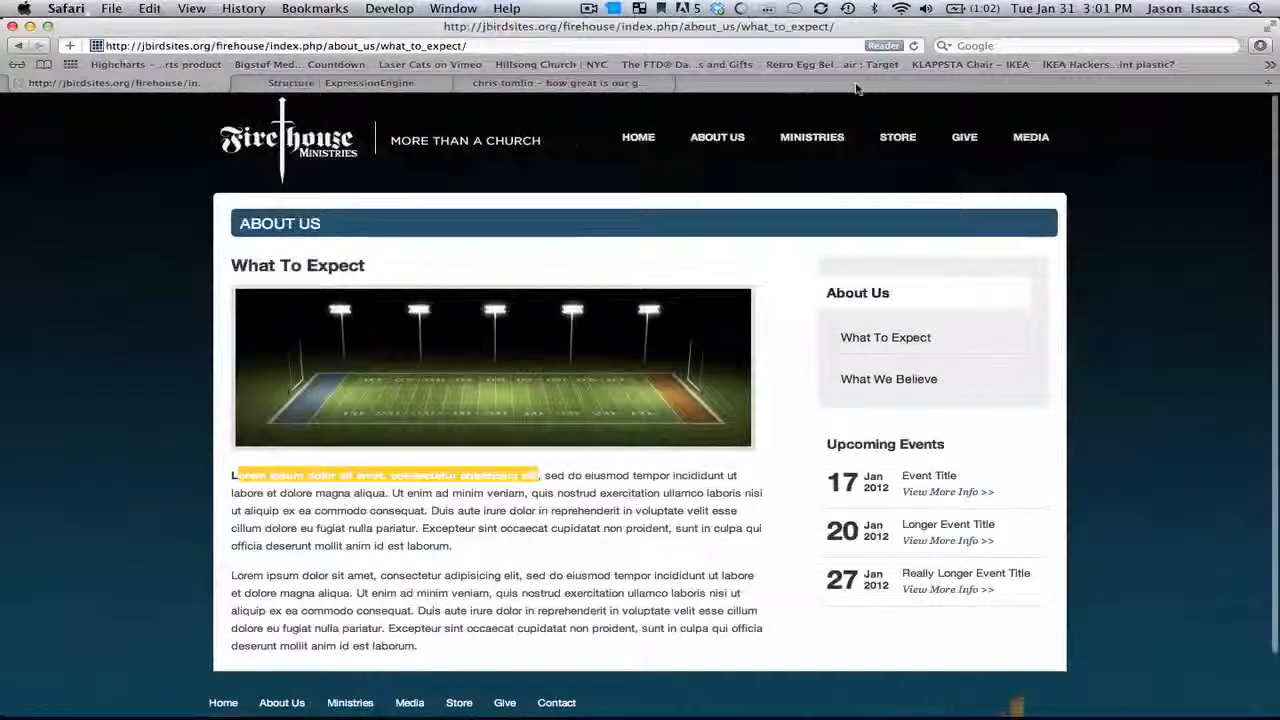
click(913, 46)
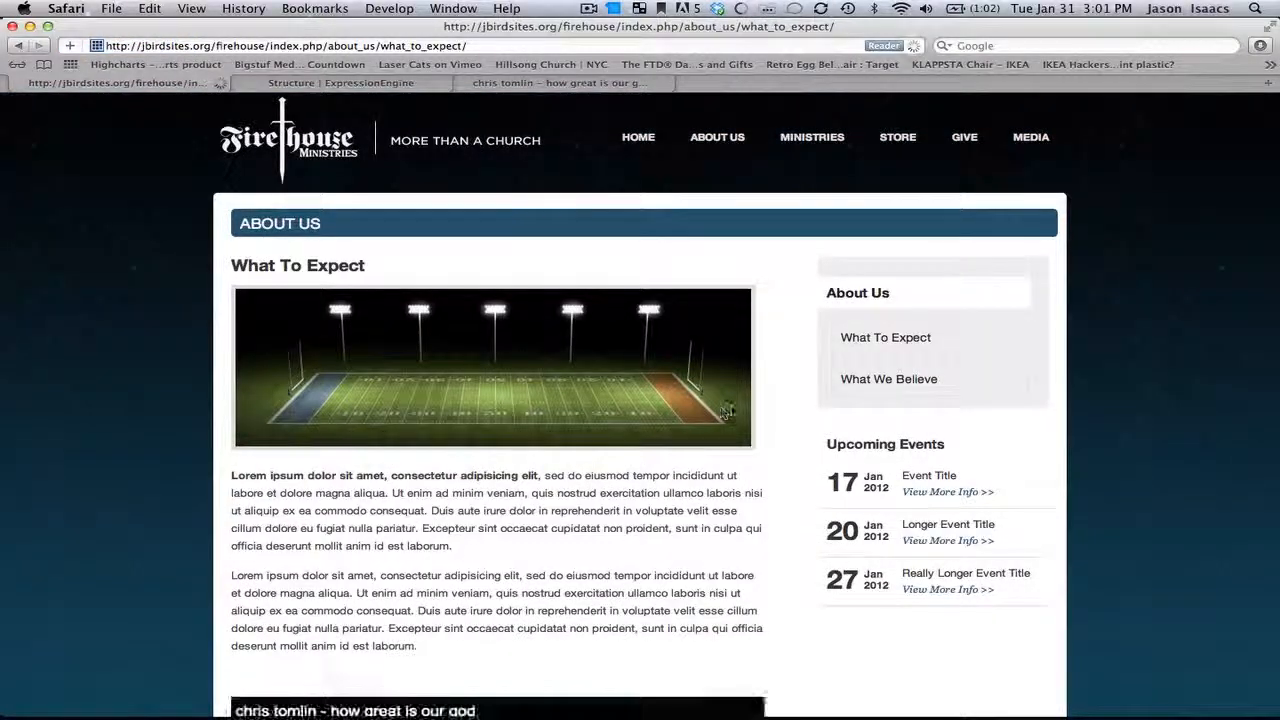
scroll(725, 411, down, 5)
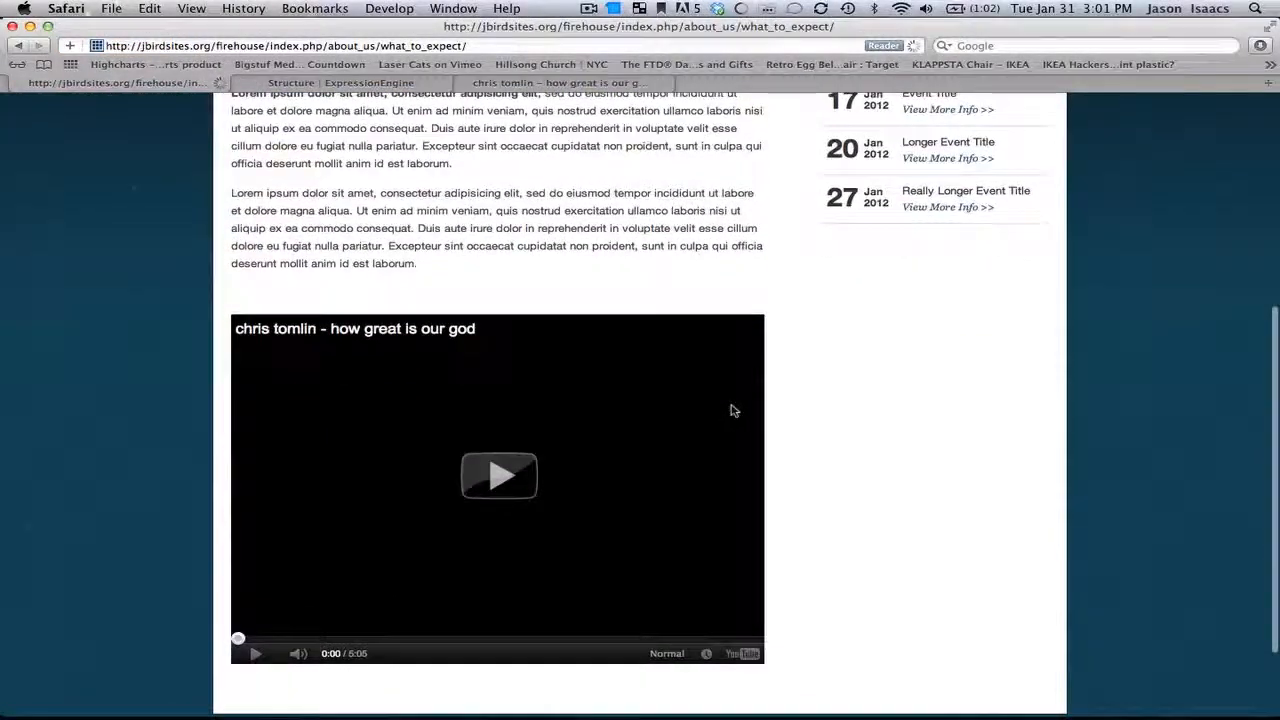
scroll(787, 372, up, 3)
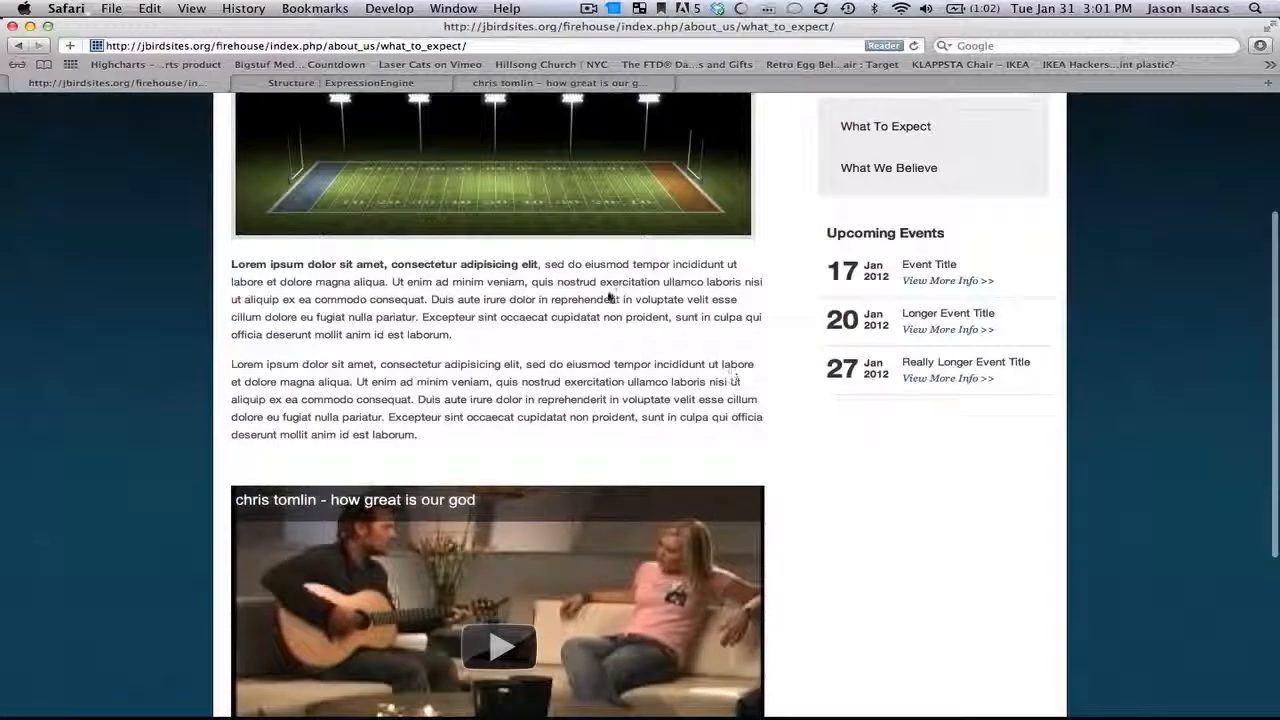
scroll(606, 412, up, 3)
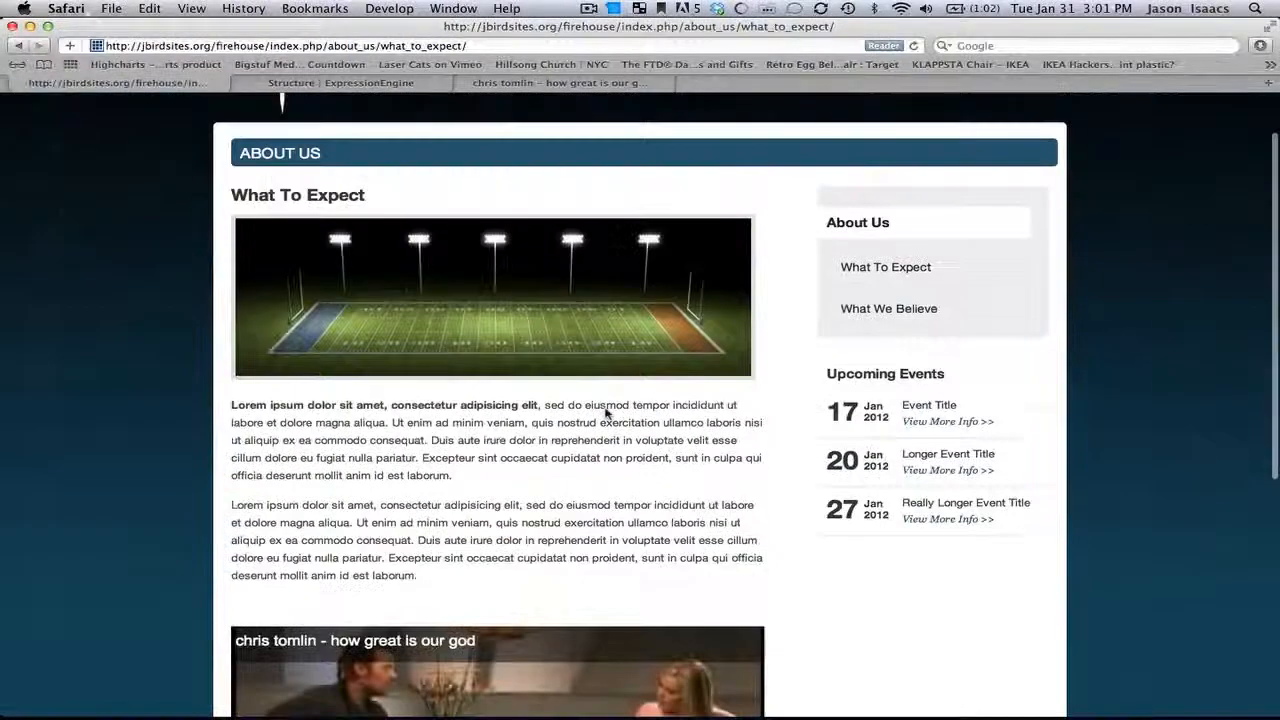
scroll(606, 412, down, 2)
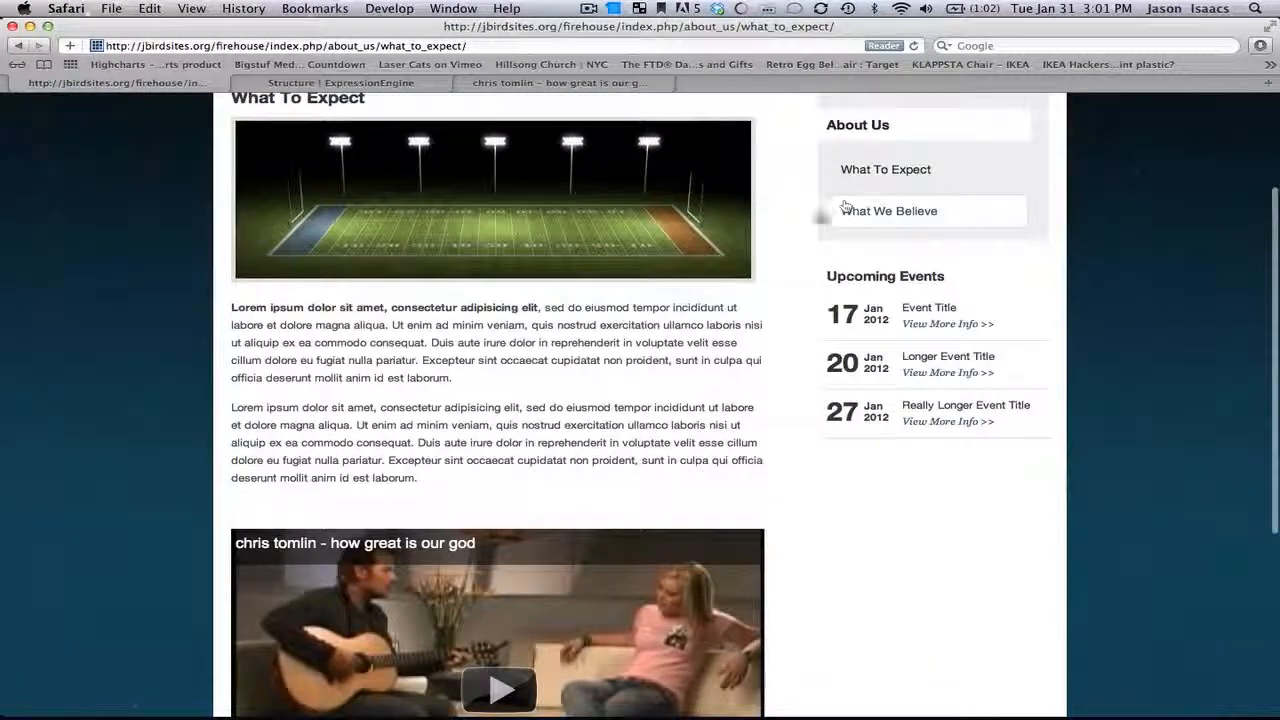
scroll(720, 312, down, 3)
scroll(717, 309, down, 2)
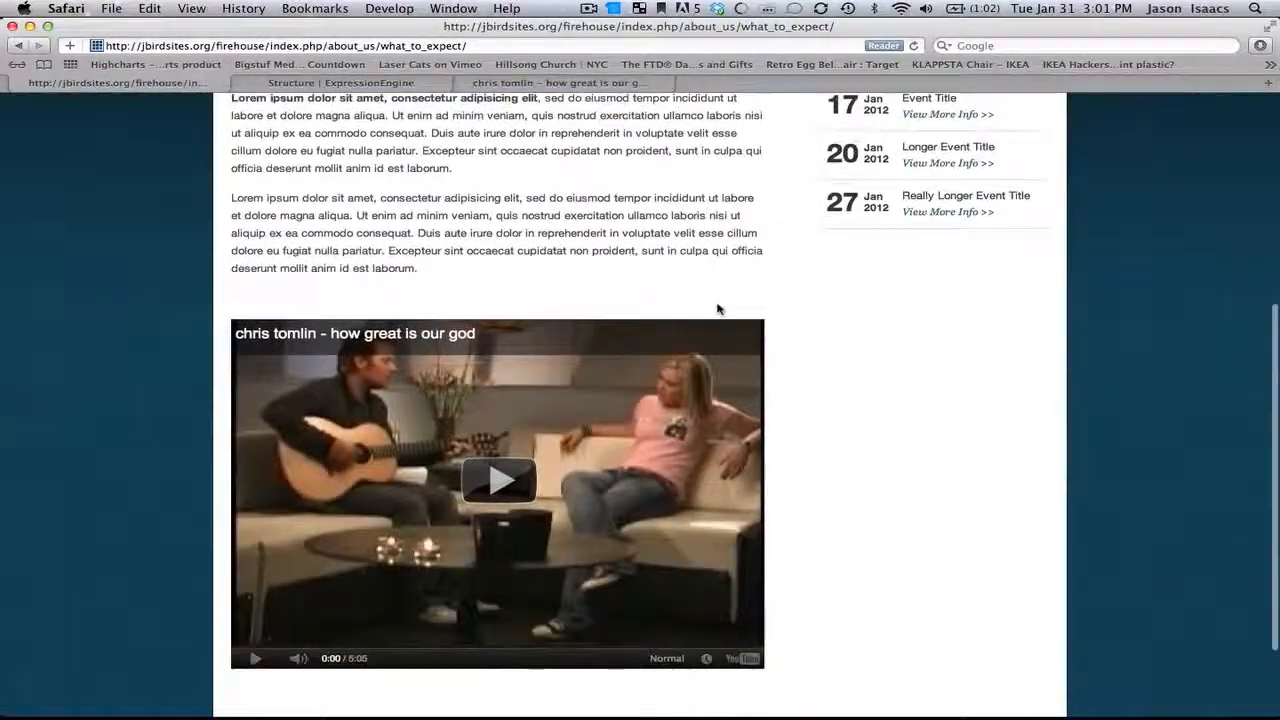
scroll(717, 309, up, 6)
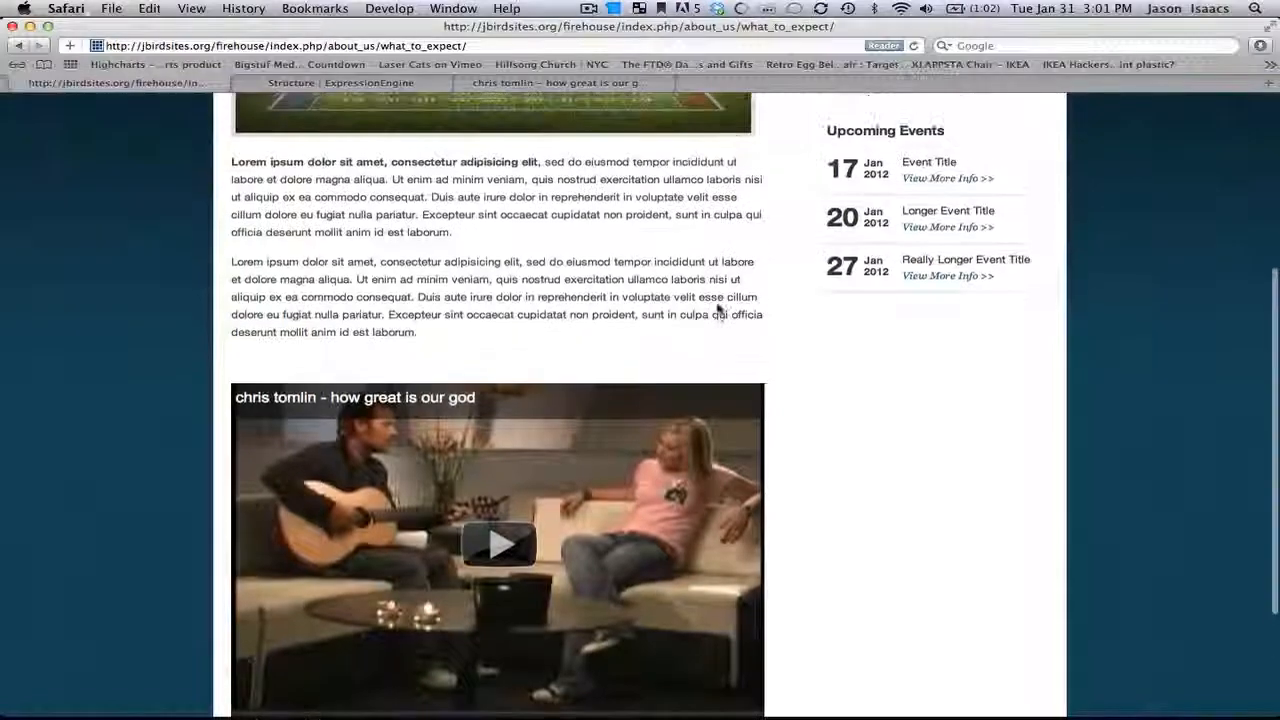
scroll(718, 308, up, 3)
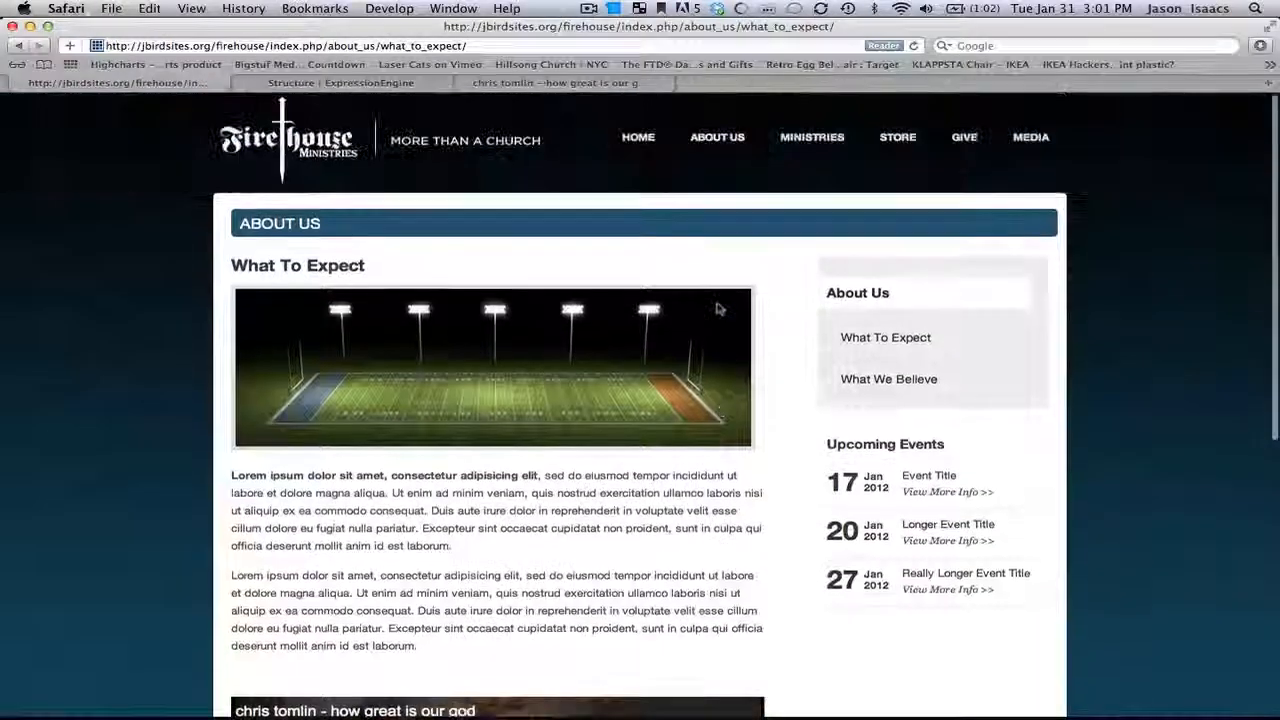
click(424, 86)
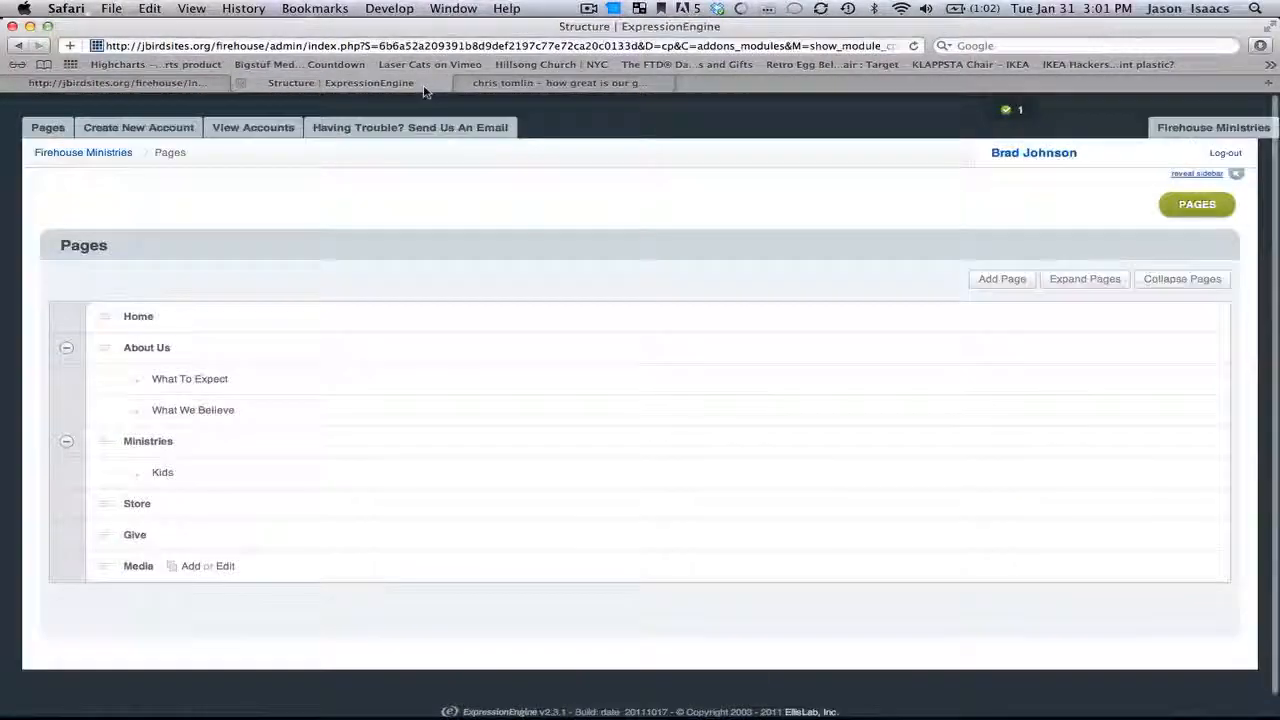